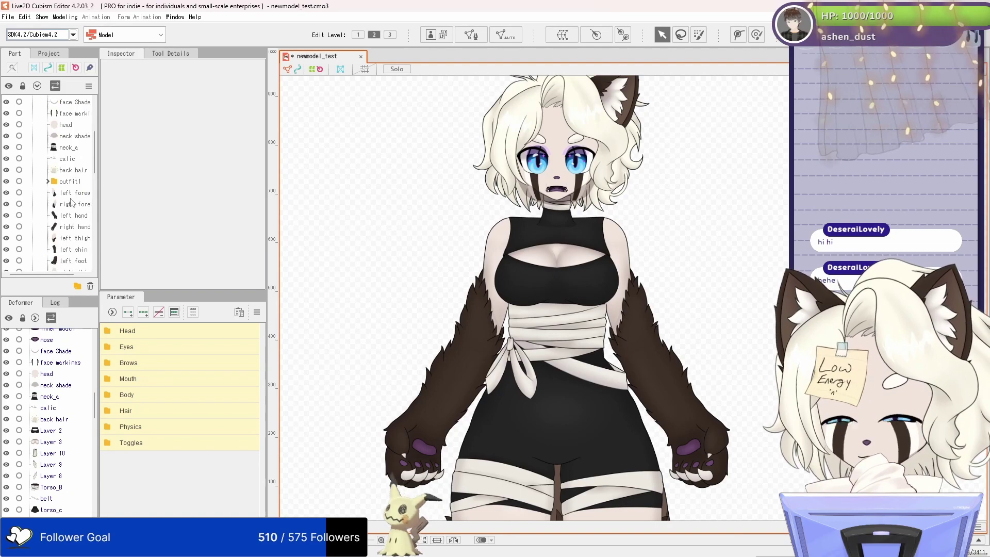
Step: Try to move Layer 2 and Layer 3 out of the nested outfit1 part to the top of the main outfit1 part
{"action": "key", "text": "Delete"}
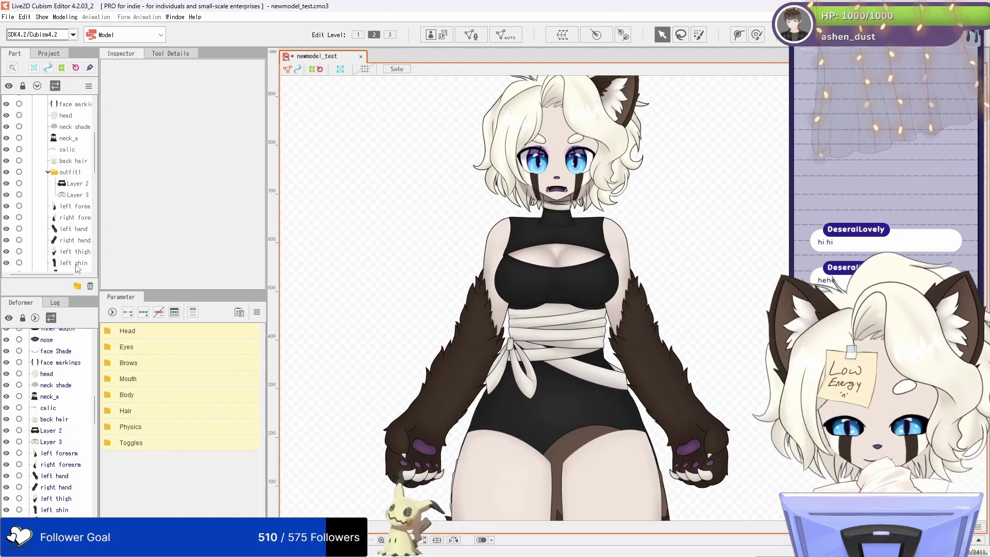
{"action": "key", "text": "ctrl+z"}
{"action": "key", "text": "ctrl+z"}
{"action": "key", "text": "ctrl+z"}
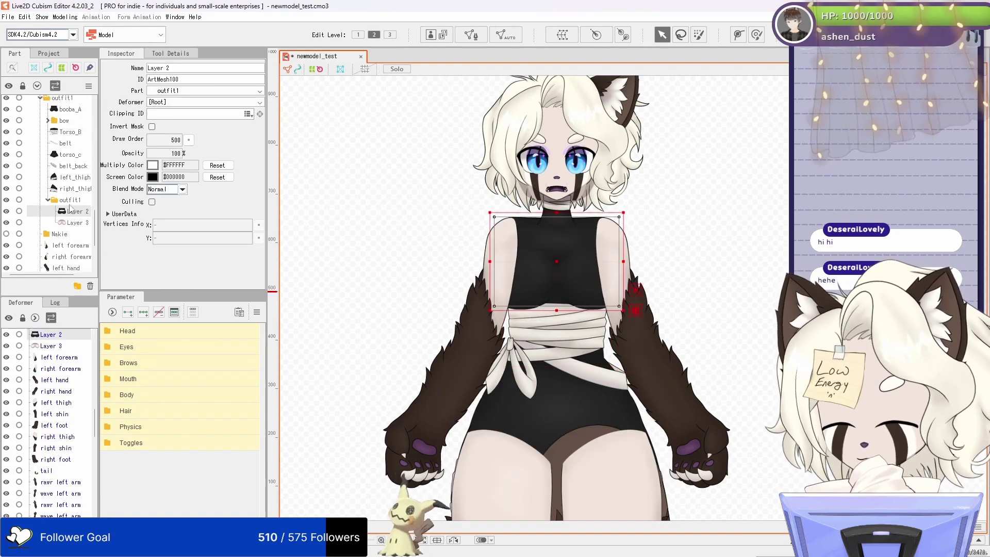
{"action": "key", "text": "ctrl+y"}
{"action": "key", "text": "ctrl+y"}
{"action": "key", "text": "ctrl+y"}
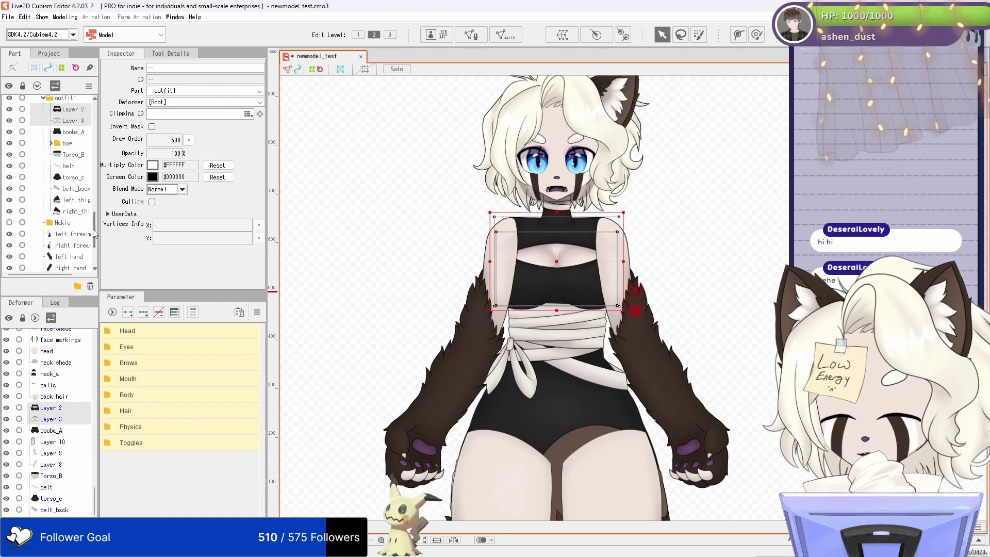
Step: Place Layer 2 and Layer 3 directly below booba_A in the main outfit1 part
{"action": "key", "text": "ctrl+z"}
{"action": "key", "text": "ctrl+z"}
{"action": "key", "text": "ctrl+z"}
{"action": "key", "text": "ctrl+z"}
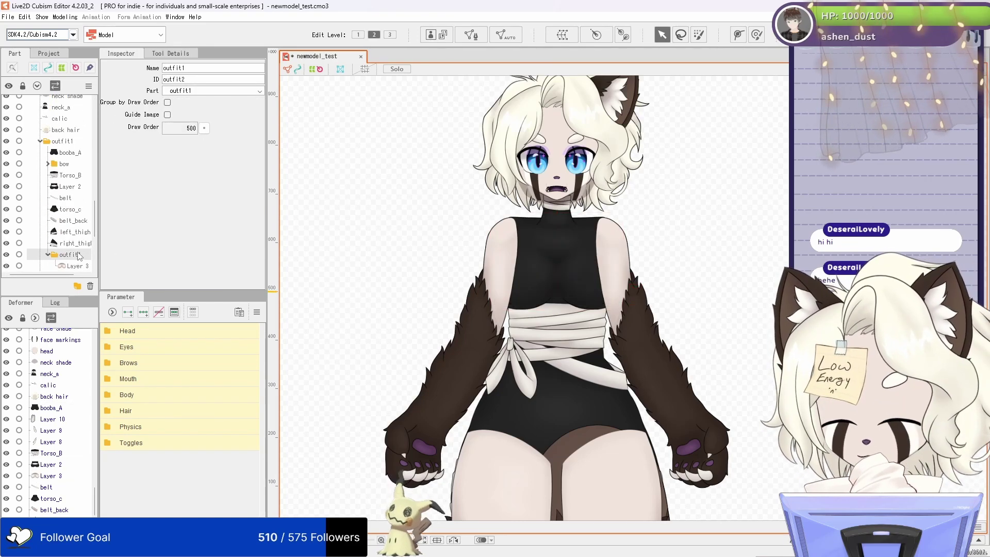
{"action": "key", "text": "ctrl+y"}
{"action": "key", "text": "ctrl+y"}
{"action": "key", "text": "ctrl+y"}
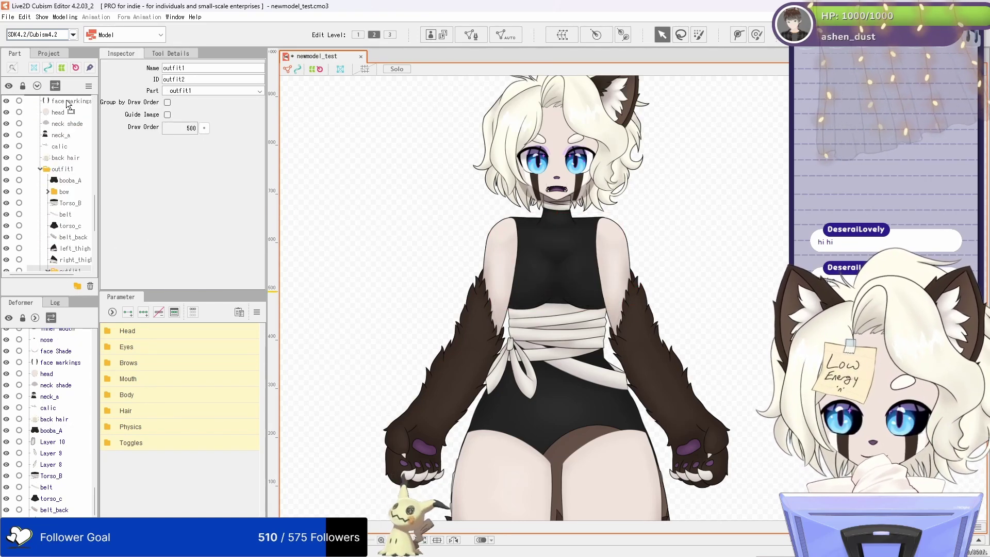
{"action": "key", "text": "ctrl+z"}
{"action": "key", "text": "ctrl+z"}
{"action": "key", "text": "ctrl+z"}
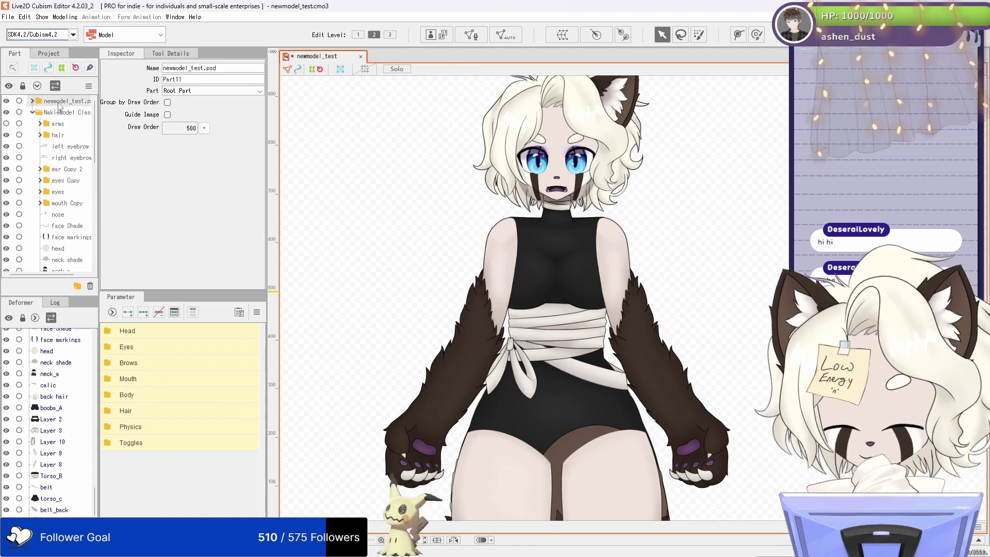
Step: Move booba_A below the bow folder in the outfit1 part so that Layer 2 and Layer 3 lie over it
{"action": "scroll", "coordinate": [65, 206], "scroll_direction": "down", "scroll_amount": 3}
{"action": "left_click", "coordinate": [67, 257]}
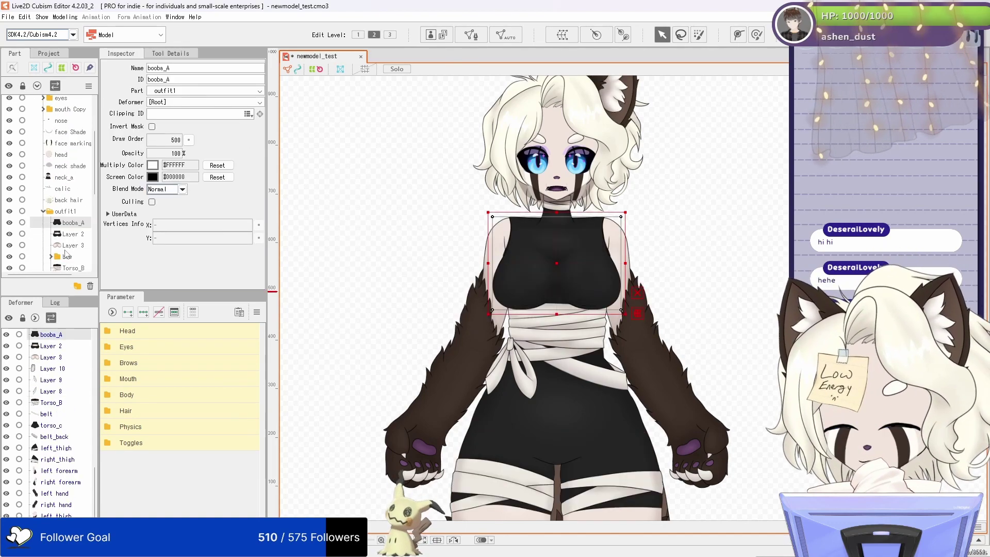
{"action": "scroll", "coordinate": [552, 287], "scroll_direction": "up", "scroll_amount": 3}
{"action": "key", "text": "ctrl+y"}
{"action": "left_click_drag", "start_coordinate": [559, 337], "coordinate": [551, 340]}
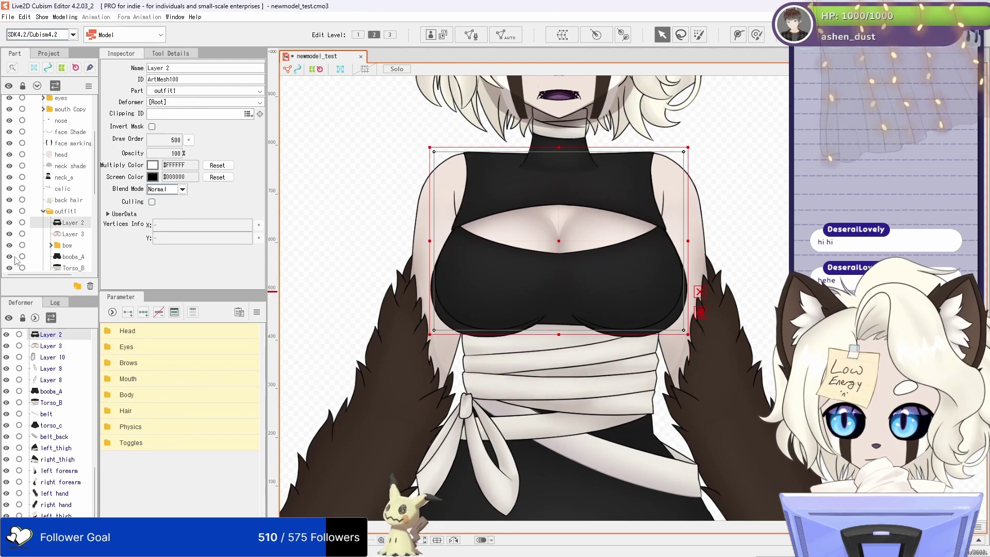
Step: Redraw the mesh of Layer 7 around the left eye's purple eyelid shading, with a separate patch over its stray piece
{"action": "key", "text": "Escape"}
{"action": "scroll", "coordinate": [534, 298], "scroll_direction": "up", "scroll_amount": 5}
{"action": "left_click", "coordinate": [516, 281]}
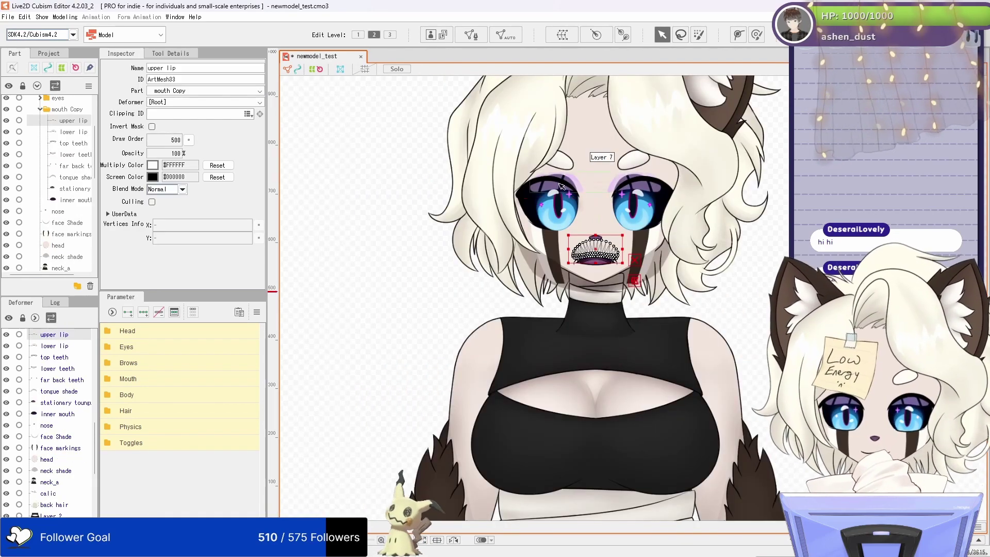
{"action": "scroll", "coordinate": [598, 249], "scroll_direction": "up", "scroll_amount": 2}
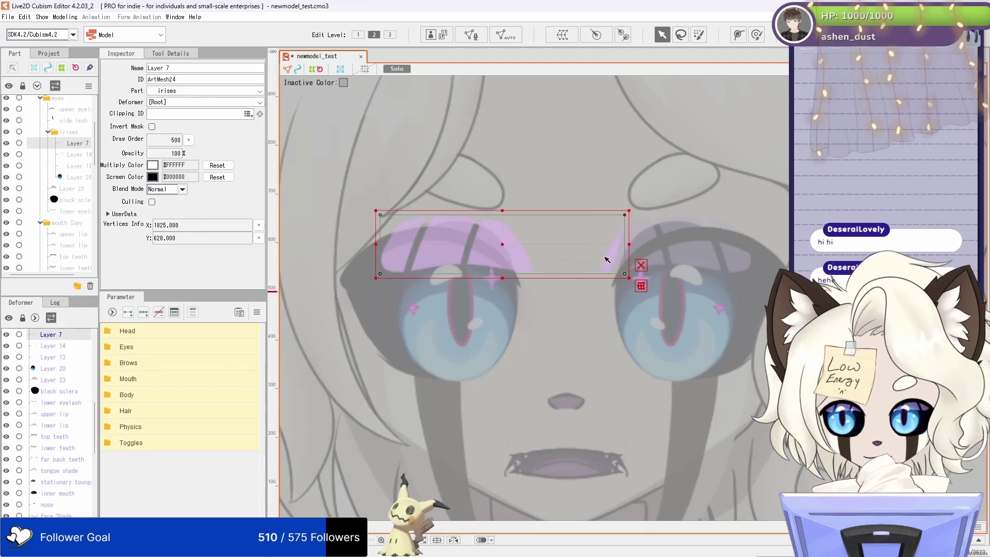
{"action": "key", "text": "ctrl+shift+a"}
{"action": "key", "text": "Escape"}
{"action": "key", "text": "ctrl+m"}
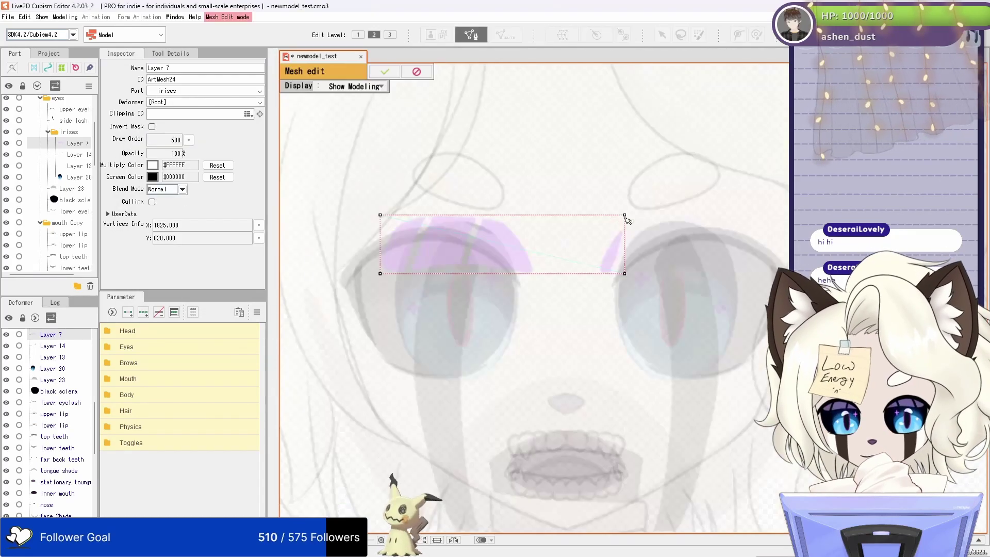
{"action": "key", "text": "ctrl+shift+a"}
{"action": "key", "text": "Return"}
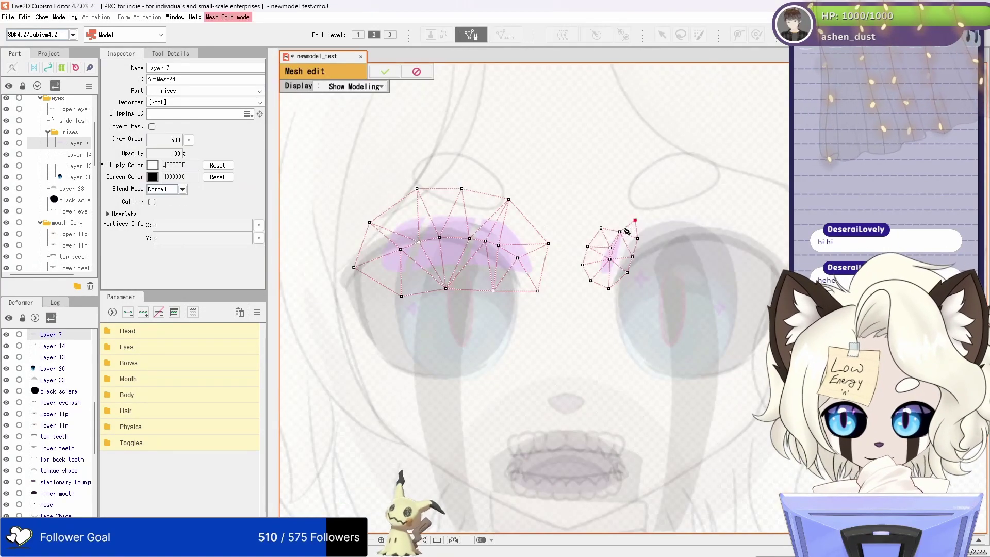
Step: Redraw the mesh of Layer 7 Copy around the right eye's eyelid shading and its stray piece, and apply the mesh
{"action": "left_click", "coordinate": [461, 200]}
{"action": "key", "text": "ctrl+shift+a"}
{"action": "key", "text": "Return"}
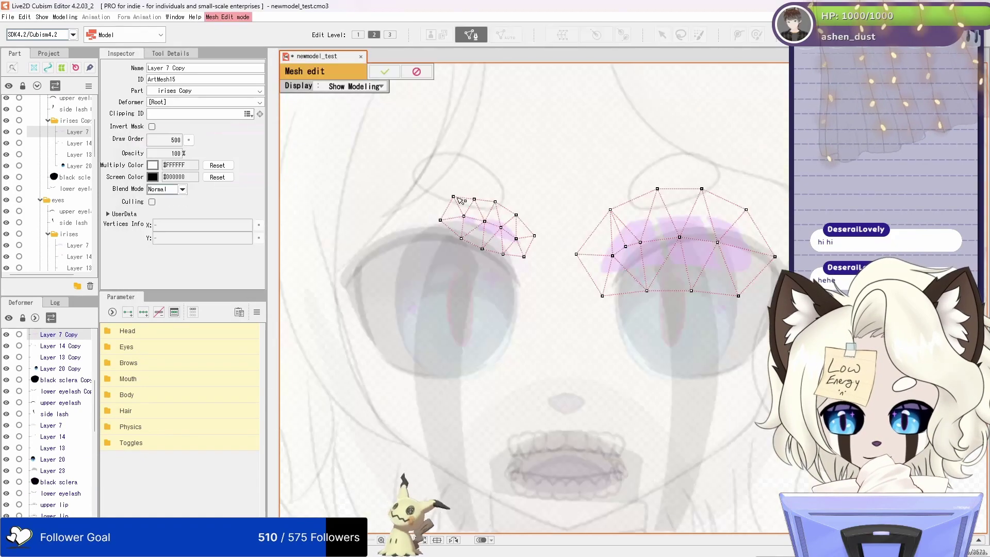
{"action": "key", "text": "Return"}
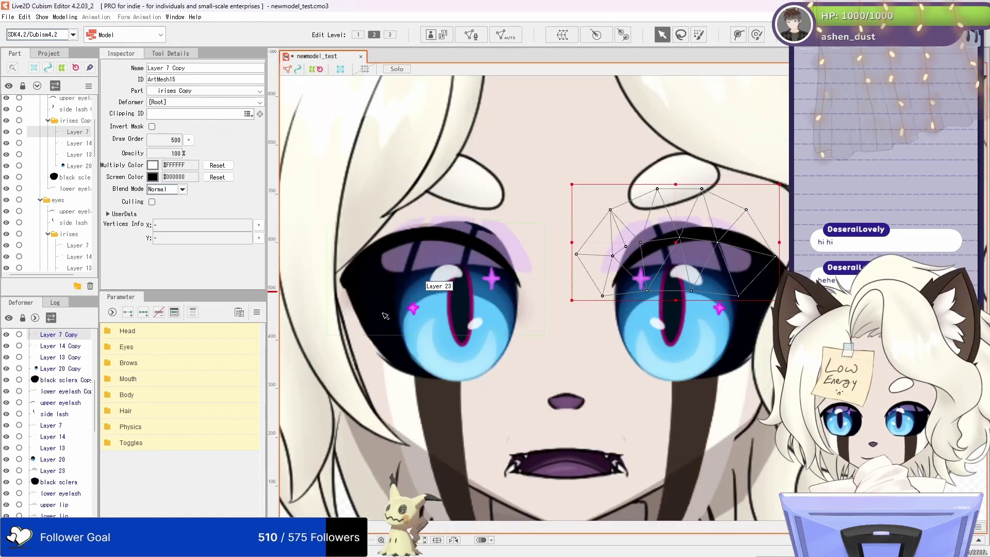
Step: Clip the left eye's iris layers, Layer 7 through Layer 23, to ArtMesh30
{"action": "left_click", "coordinate": [386, 316]}
{"action": "left_click", "coordinate": [51, 471]}
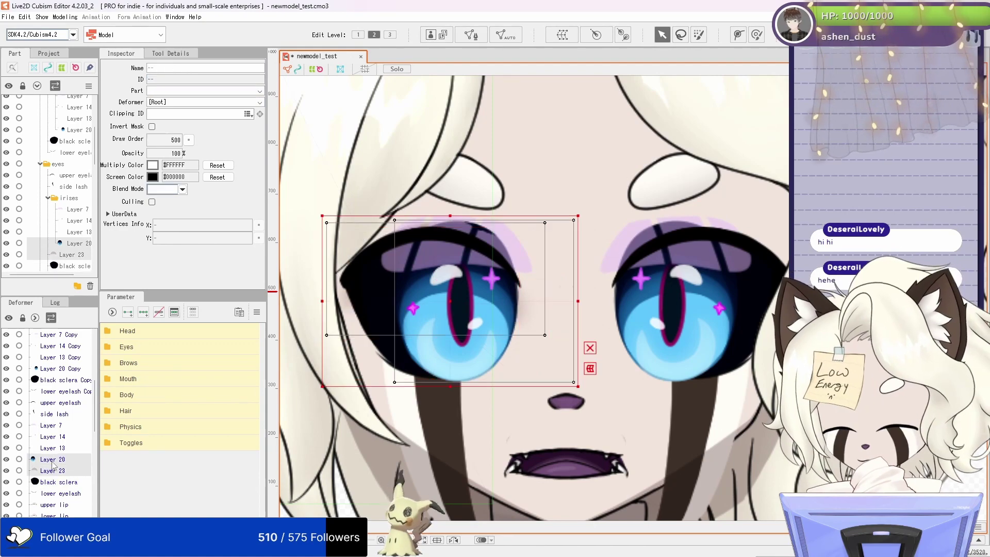
{"action": "left_click", "coordinate": [51, 425], "text": "shift"}
{"action": "left_click", "coordinate": [361, 350]}
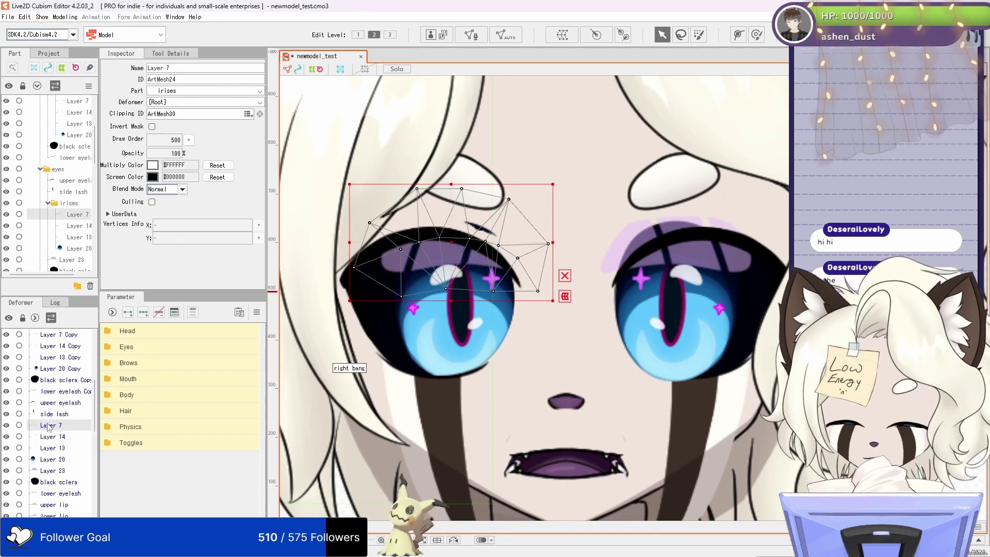
Step: Try to redraw the mesh of Layer 20 Copy around the right iris and its stray fragment
{"action": "left_click", "coordinate": [671, 309]}
{"action": "left_click", "coordinate": [443, 35]}
{"action": "left_click", "coordinate": [470, 34]}
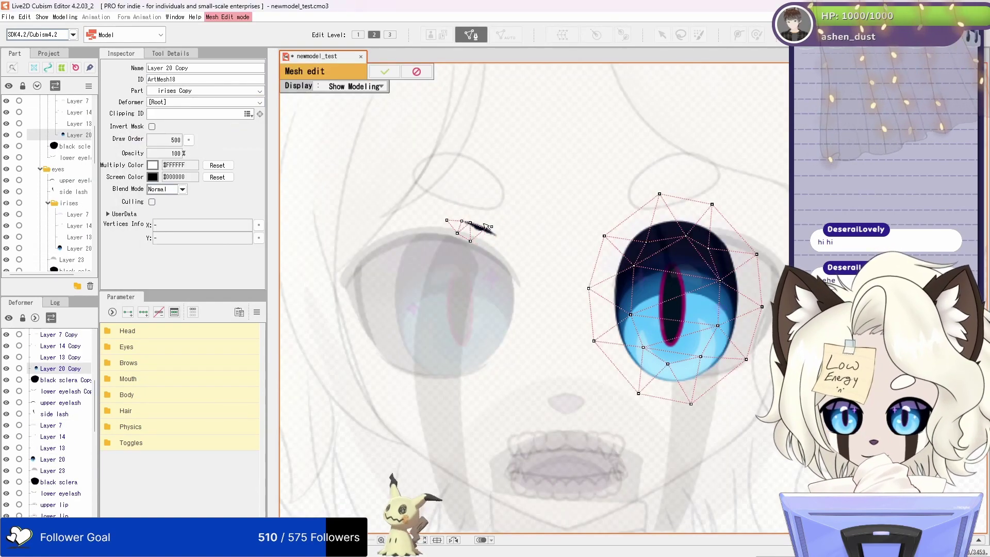
Step: Replace Layer 20 Copy with a duplicate of the left iris, Layer 20, placed in the irises Copy part
{"action": "key", "text": "ctrl+z"}
{"action": "key", "text": "ctrl+z"}
{"action": "left_click", "coordinate": [428, 354]}
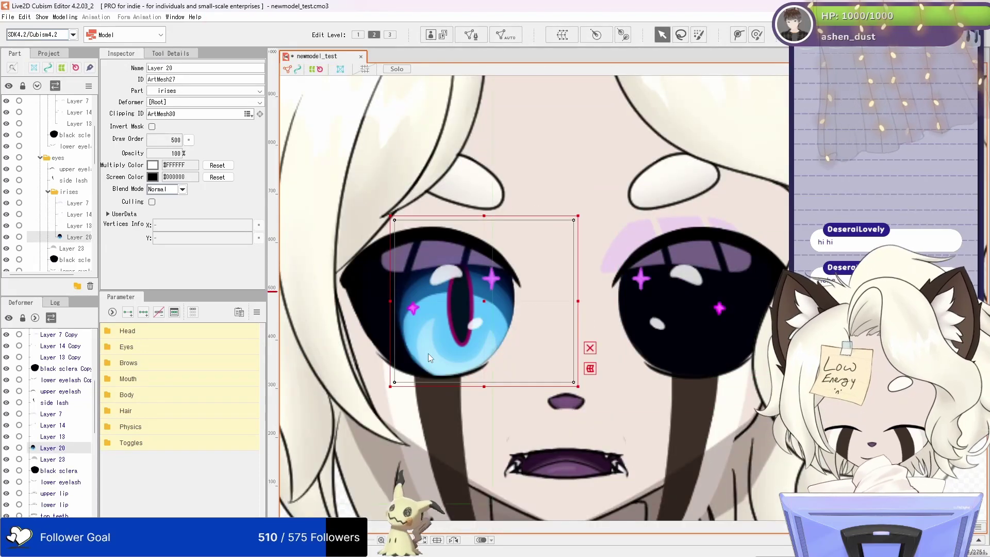
{"action": "right_click", "coordinate": [461, 312]}
{"action": "left_click", "coordinate": [500, 550]}
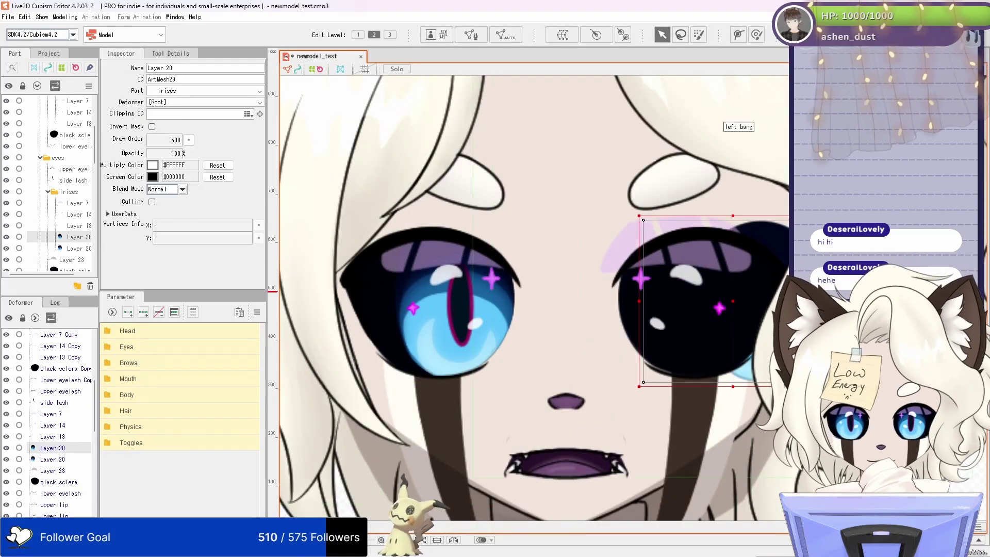
{"action": "left_click_drag", "start_coordinate": [79, 147], "coordinate": [78, 152]}
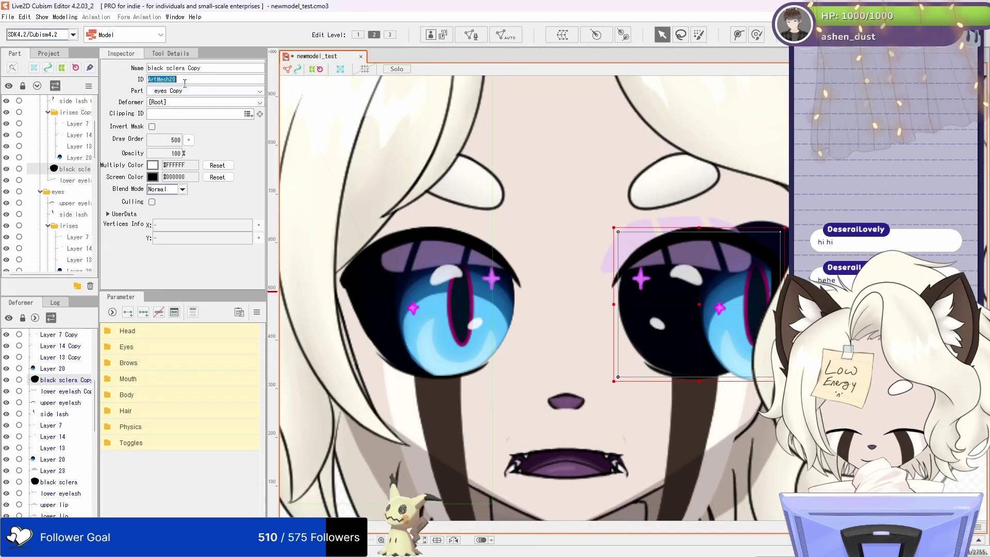
Step: Clip the duplicated iris to black sclera Copy and position it in the right eye to mirror the left iris
{"action": "left_click_drag", "start_coordinate": [732, 299], "coordinate": [702, 299]}
{"action": "left_click", "coordinate": [562, 229]}
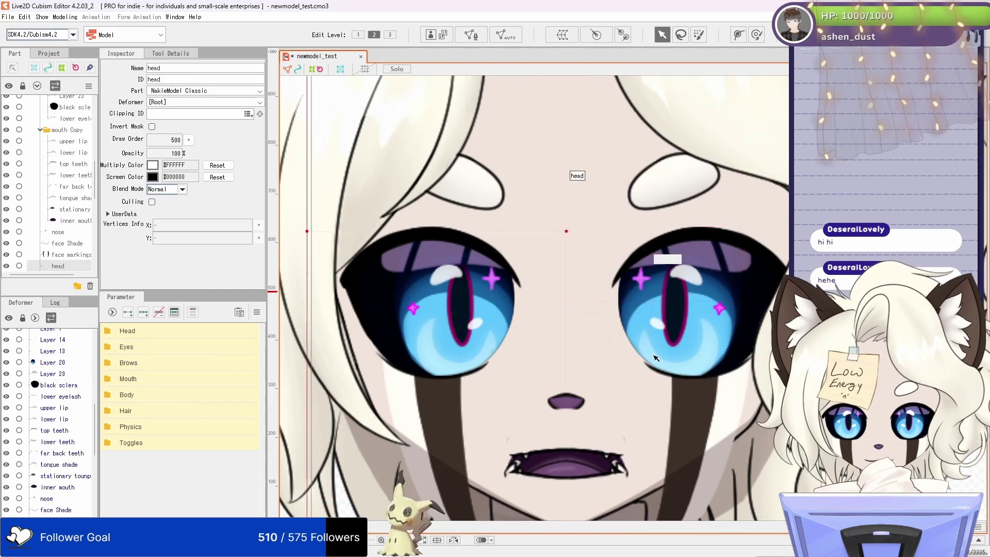
{"action": "scroll", "coordinate": [555, 336], "scroll_direction": "down", "scroll_amount": 1}
{"action": "right_click", "coordinate": [656, 284]}
{"action": "key", "text": "Escape"}
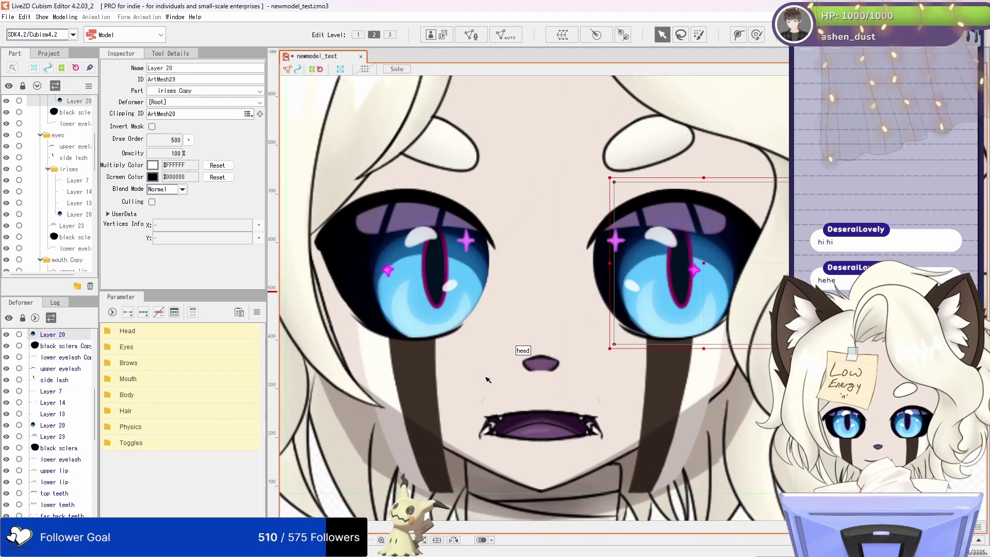
{"action": "left_click_drag", "start_coordinate": [665, 268], "coordinate": [649, 262]}
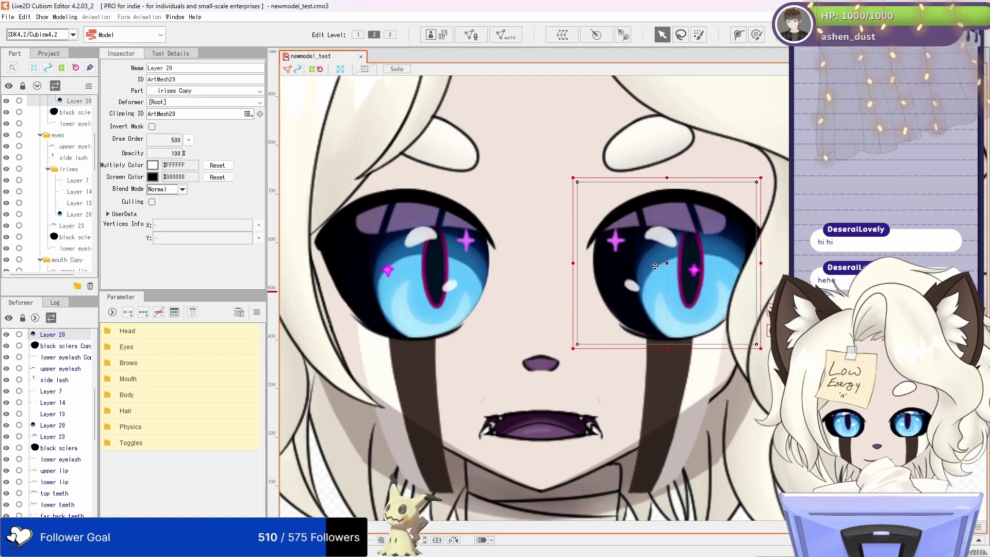
{"action": "left_click", "coordinate": [439, 289]}
{"action": "left_click", "coordinate": [630, 289]}
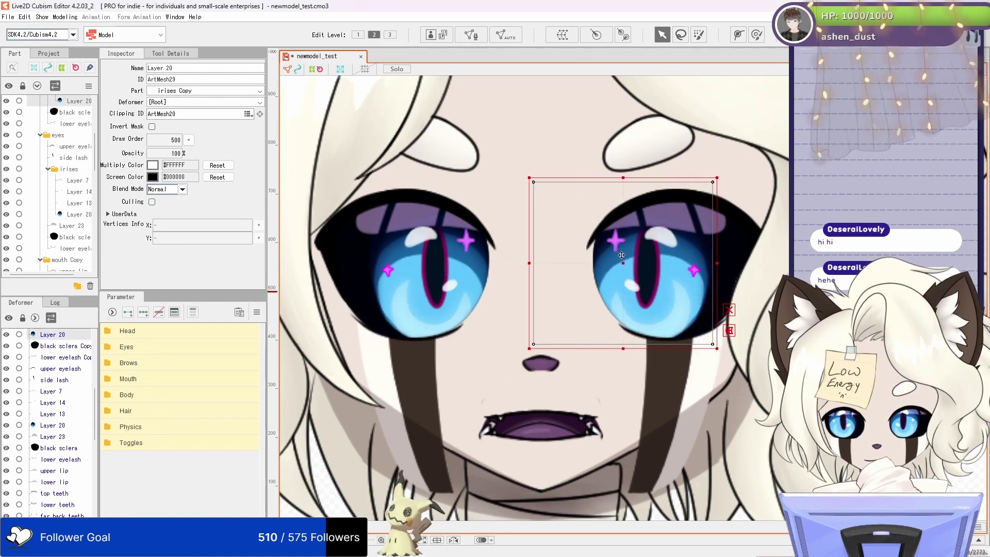
Step: Create a warp deformer named MouthXY as parent of all the art meshes in the mouth Copy part
{"action": "scroll", "coordinate": [619, 299], "scroll_direction": "down", "scroll_amount": 2}
{"action": "left_click", "coordinate": [571, 405]}
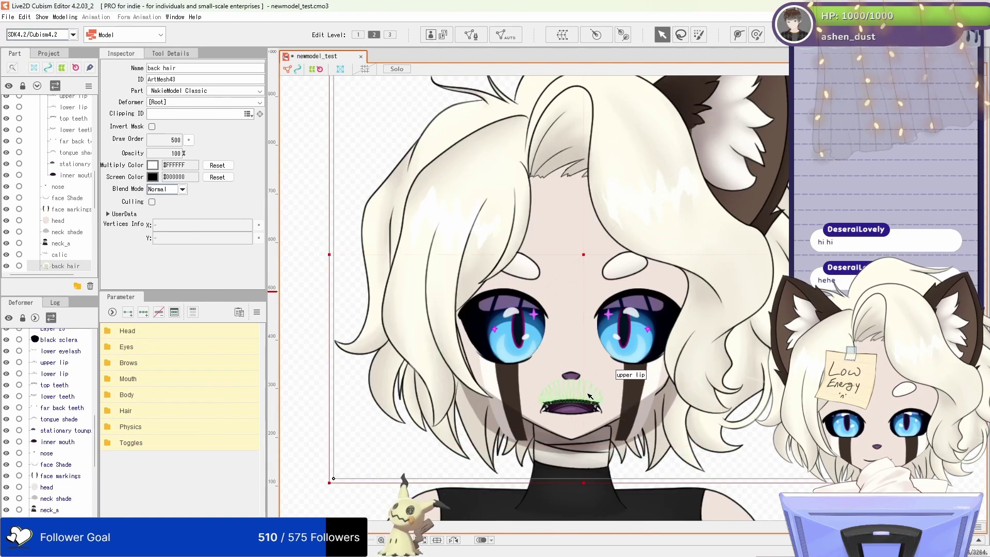
{"action": "scroll", "coordinate": [564, 354], "scroll_direction": "down", "scroll_amount": 3}
{"action": "left_click", "coordinate": [386, 276]}
{"action": "scroll", "coordinate": [540, 322], "scroll_direction": "up", "scroll_amount": 1}
{"action": "left_click", "coordinate": [540, 323]}
{"action": "scroll", "coordinate": [540, 322], "scroll_direction": "up", "scroll_amount": 3}
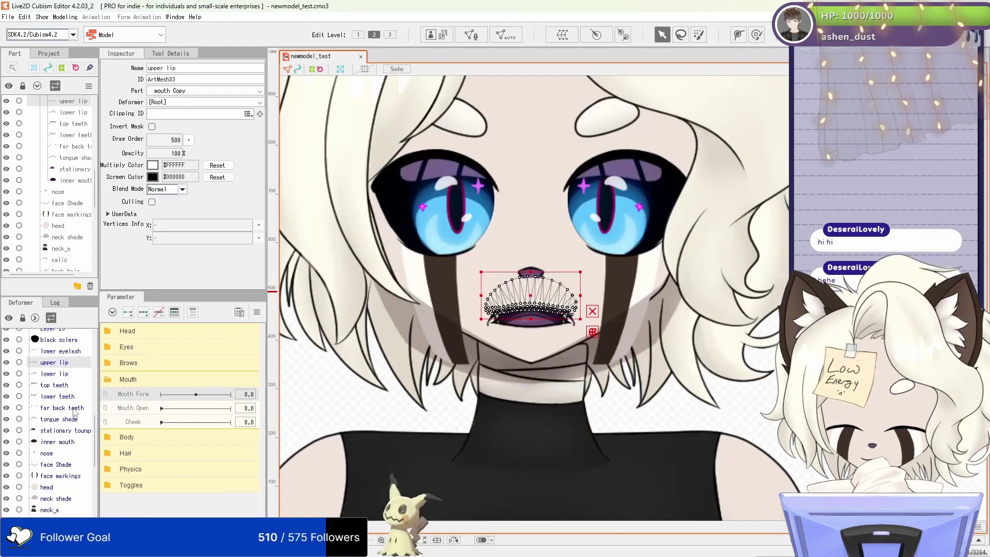
{"action": "scroll", "coordinate": [62, 423], "scroll_direction": "up", "scroll_amount": 3}
{"action": "left_click", "coordinate": [562, 35]}
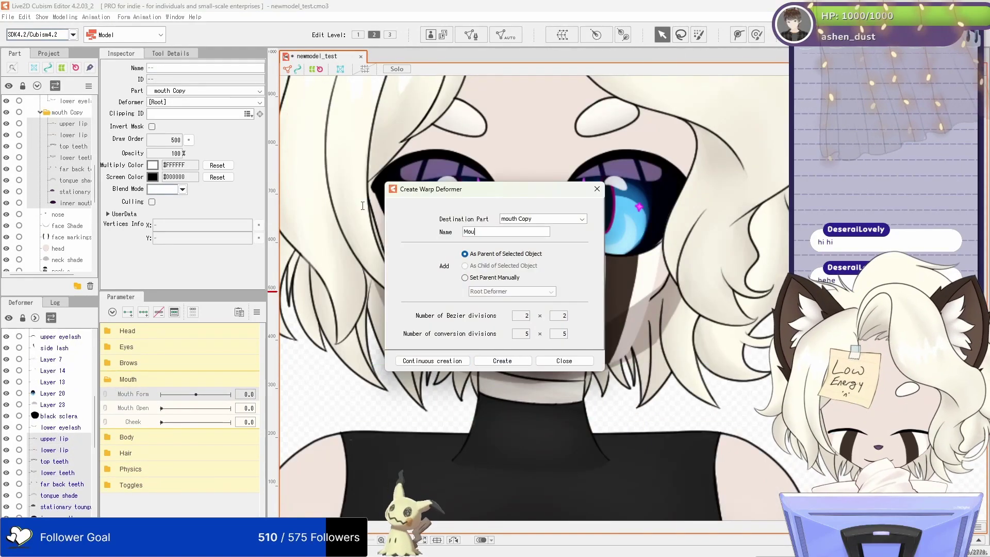
{"action": "left_click", "coordinate": [500, 361]}
Step: Draw deform paths along the mouth edges of the upper lip and lower lip
{"action": "left_click", "coordinate": [531, 305]}
{"action": "scroll", "coordinate": [531, 314], "scroll_direction": "up", "scroll_amount": 5}
{"action": "left_click", "coordinate": [739, 34]}
{"action": "left_click", "coordinate": [415, 308]}
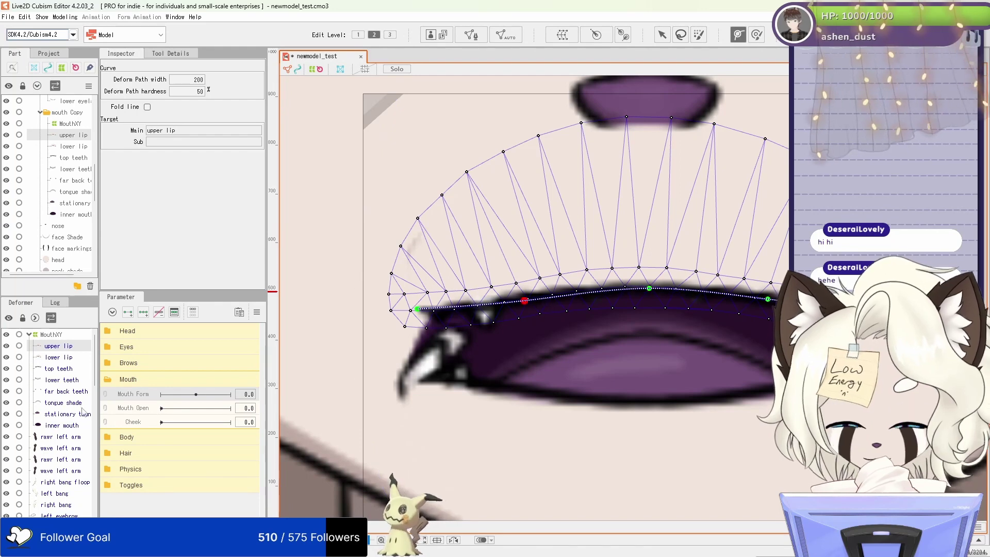
{"action": "left_click", "coordinate": [525, 396]}
Step: Bend the upper and lower lips into a single closed mouth line for Mouth Open 0.0
{"action": "key", "text": "v"}
{"action": "scroll", "coordinate": [370, 364], "scroll_direction": "down", "scroll_amount": 2}
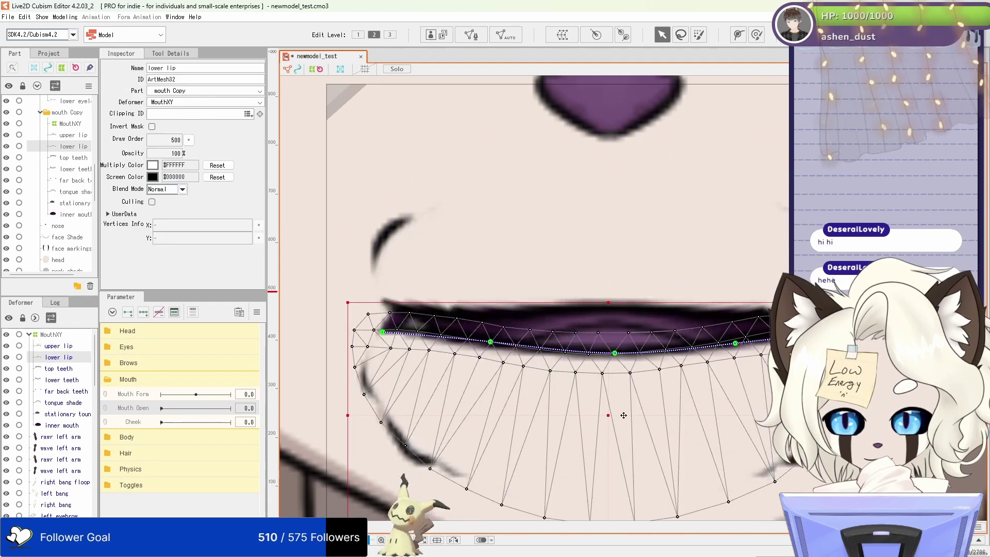
{"action": "left_click", "coordinate": [743, 321]}
{"action": "key", "text": "b"}
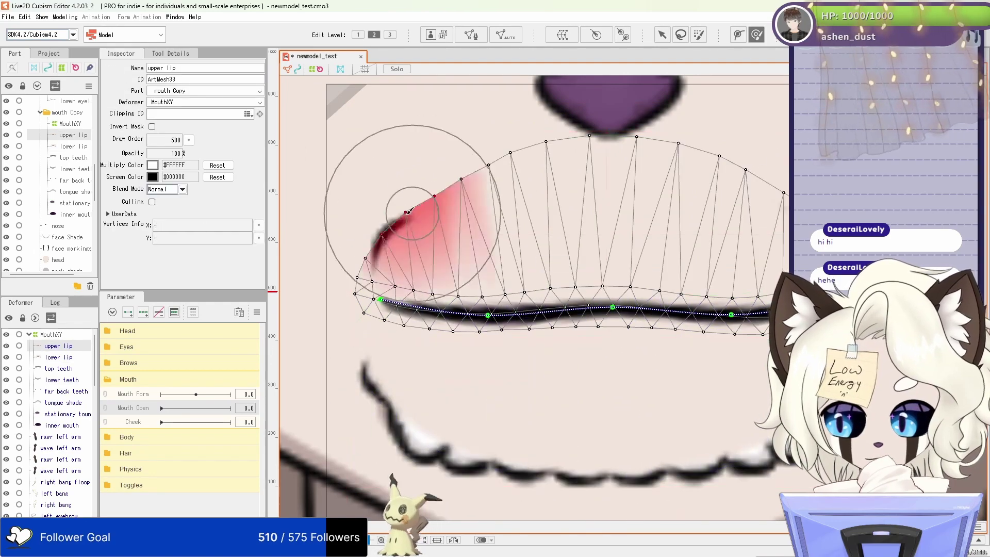
{"action": "left_click", "coordinate": [67, 358]}
{"action": "key", "text": "v"}
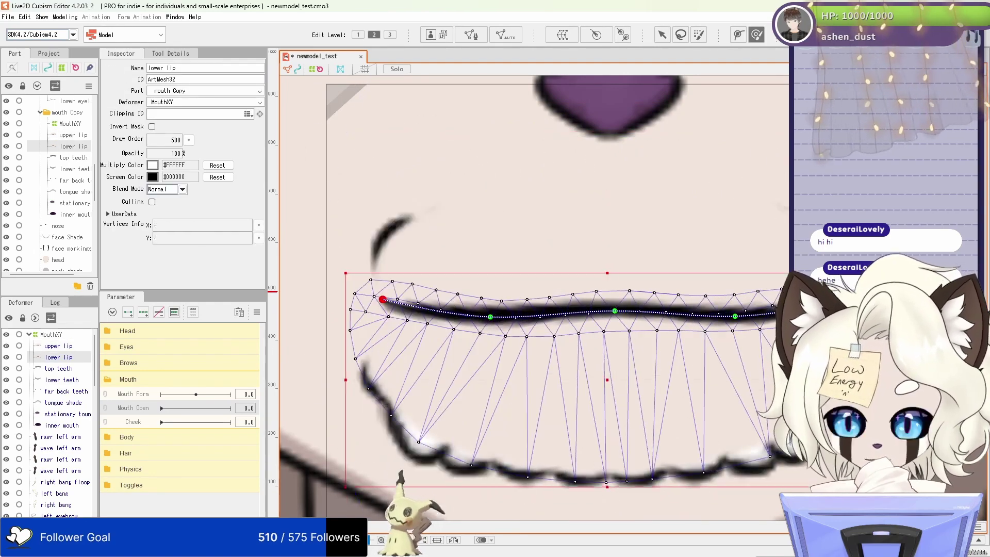
{"action": "left_click", "coordinate": [59, 346]}
{"action": "scroll", "coordinate": [454, 397], "scroll_direction": "down", "scroll_amount": 3}
{"action": "left_click", "coordinate": [460, 324]}
Step: Clear the leftover mouth corners and teeth outlines around the closed lips, shaping the upper lip mesh with the Deform Brush
{"action": "scroll", "coordinate": [459, 325], "scroll_direction": "up", "scroll_amount": 4}
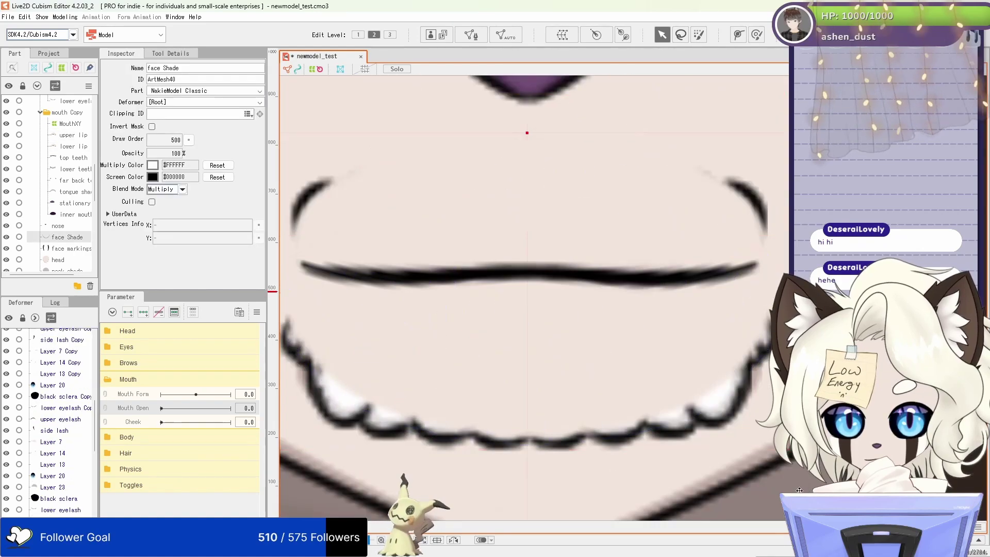
{"action": "scroll", "coordinate": [420, 385], "scroll_direction": "down", "scroll_amount": 2}
{"action": "scroll", "coordinate": [60, 470], "scroll_direction": "up", "scroll_amount": 4}
{"action": "left_click", "coordinate": [66, 391]}
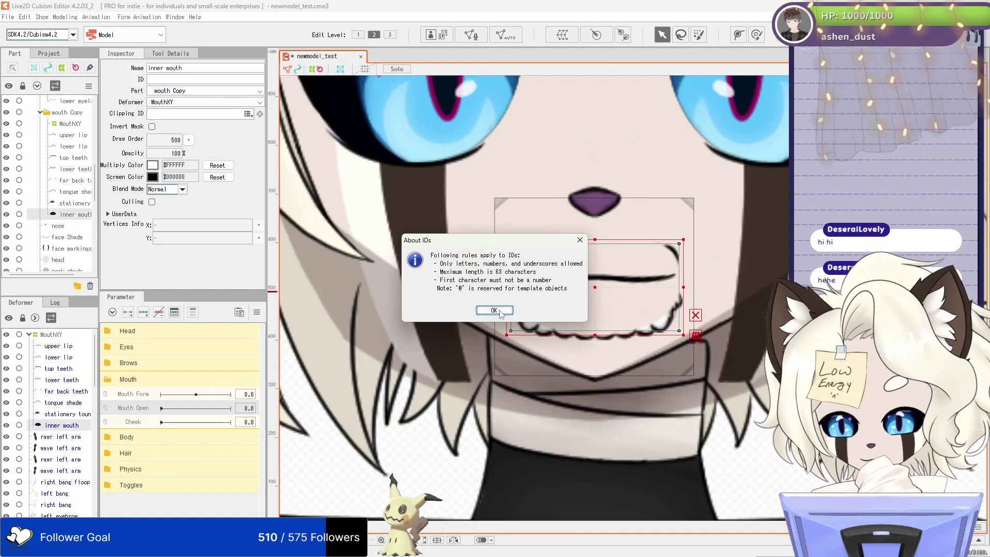
{"action": "left_click", "coordinate": [593, 277]}
{"action": "key", "text": "b"}
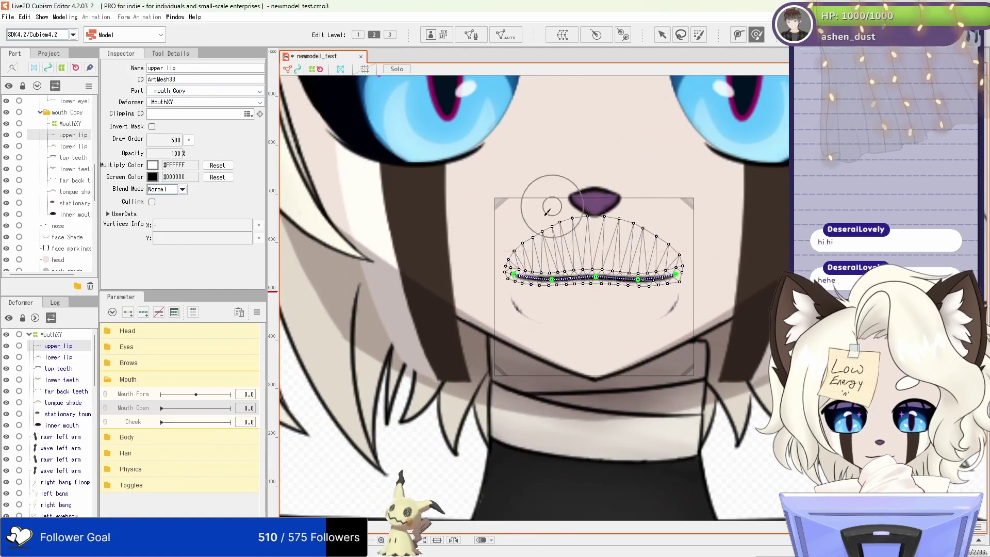
{"action": "scroll", "coordinate": [525, 357], "scroll_direction": "up", "scroll_amount": 2}
{"action": "left_click", "coordinate": [662, 35]}
{"action": "scroll", "coordinate": [583, 350], "scroll_direction": "down", "scroll_amount": 2}
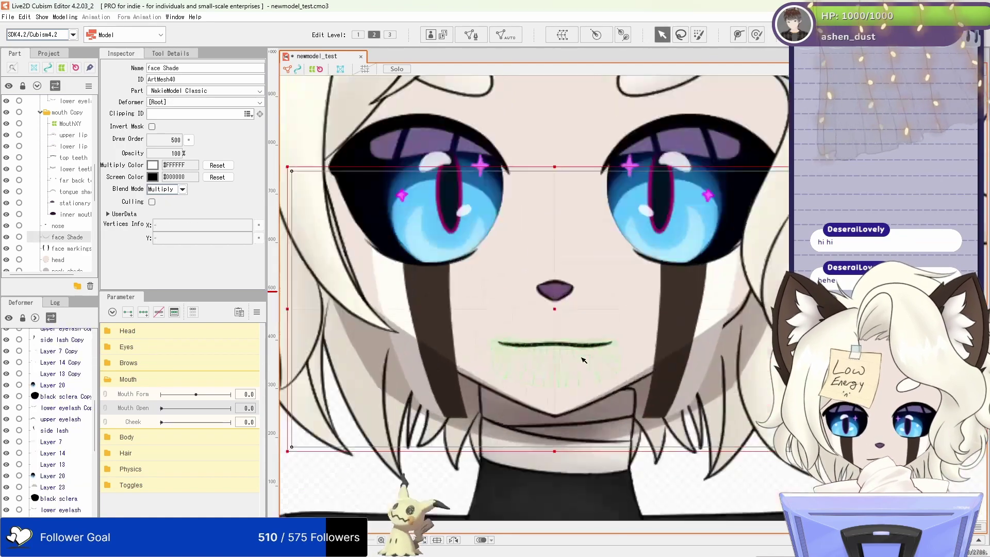
Step: Refine the closed mouth line by curving the upper and lower lip paths so that both corners rise slightly
{"action": "scroll", "coordinate": [583, 350], "scroll_direction": "up", "scroll_amount": 3}
{"action": "scroll", "coordinate": [612, 306], "scroll_direction": "up", "scroll_amount": 1}
{"action": "left_click", "coordinate": [612, 305]}
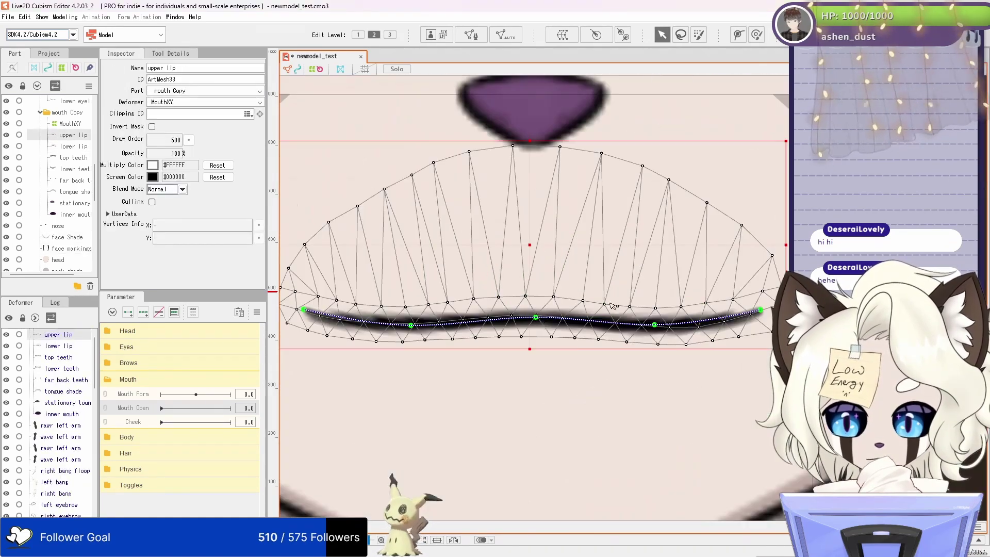
{"action": "scroll", "coordinate": [659, 336], "scroll_direction": "down", "scroll_amount": 3}
{"action": "scroll", "coordinate": [666, 348], "scroll_direction": "up", "scroll_amount": 3}
{"action": "left_click", "coordinate": [665, 348]}
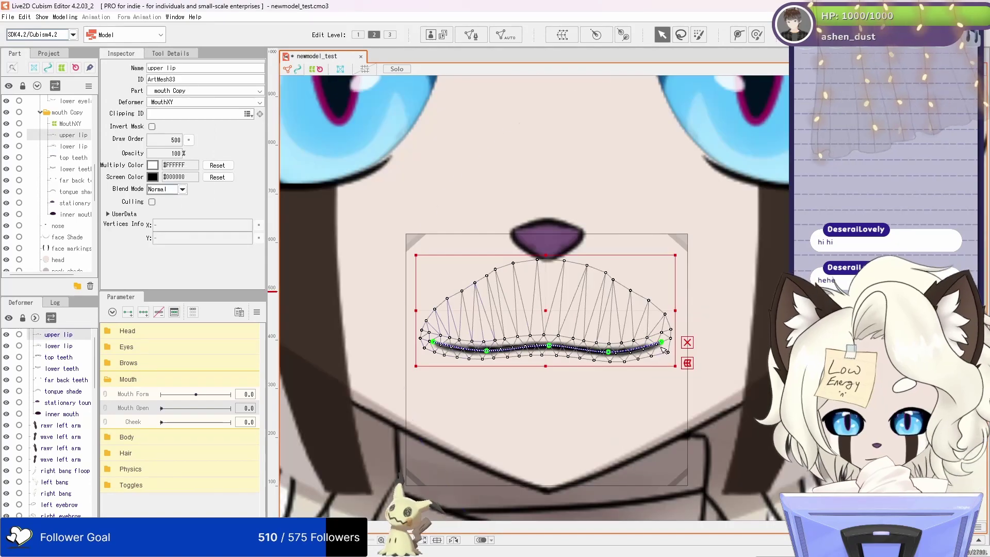
{"action": "scroll", "coordinate": [665, 348], "scroll_direction": "down", "scroll_amount": 3}
{"action": "scroll", "coordinate": [609, 355], "scroll_direction": "up", "scroll_amount": 3}
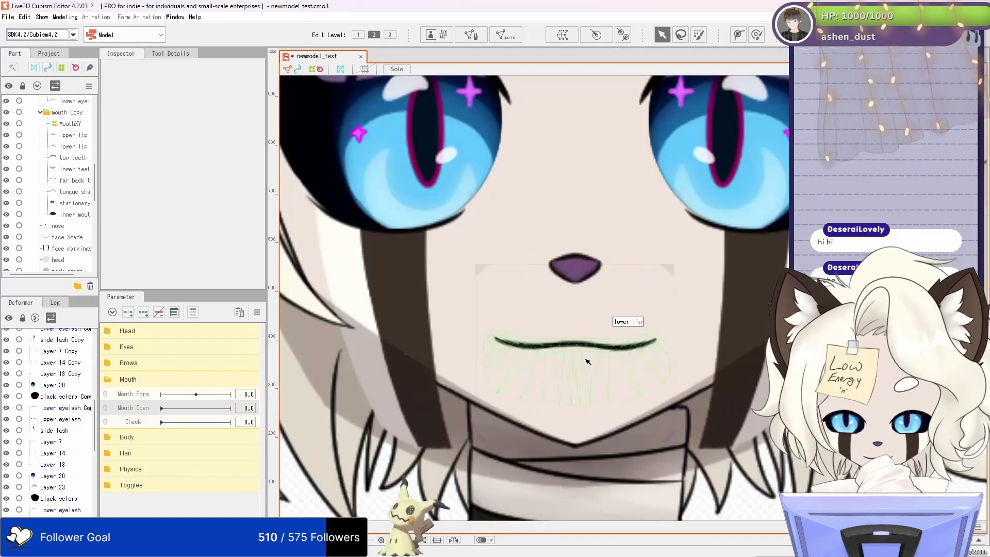
{"action": "left_click", "coordinate": [607, 353]}
Step: Create warp deformers as parents of the face markings and the head, naming the head's deformer HeadXY
{"action": "scroll", "coordinate": [607, 353], "scroll_direction": "down", "scroll_amount": 3}
{"action": "scroll", "coordinate": [564, 309], "scroll_direction": "up", "scroll_amount": 3}
{"action": "scroll", "coordinate": [565, 310], "scroll_direction": "down", "scroll_amount": 3}
{"action": "left_click", "coordinate": [564, 309]}
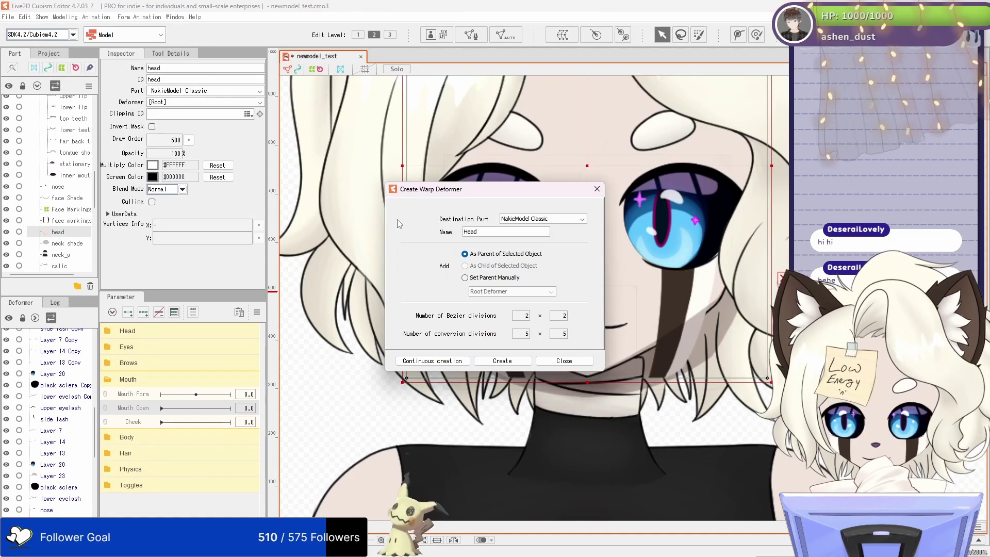
{"action": "key", "text": "Return"}
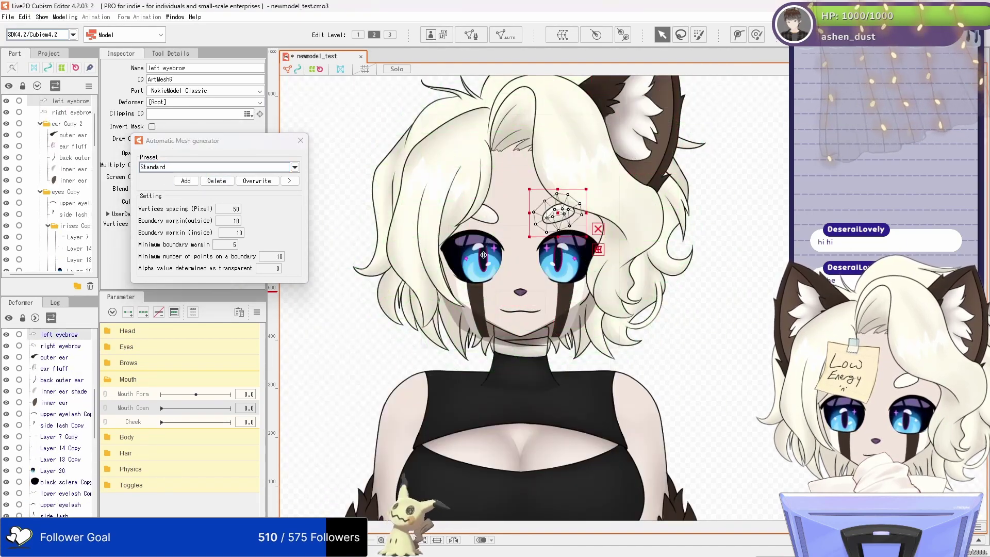
Step: Generate automatic meshes with the Standard preset for the remaining body parts, from the left eyebrow to the tail
{"action": "left_click", "coordinate": [484, 254]}
{"action": "scroll", "coordinate": [485, 252], "scroll_direction": "up", "scroll_amount": 8}
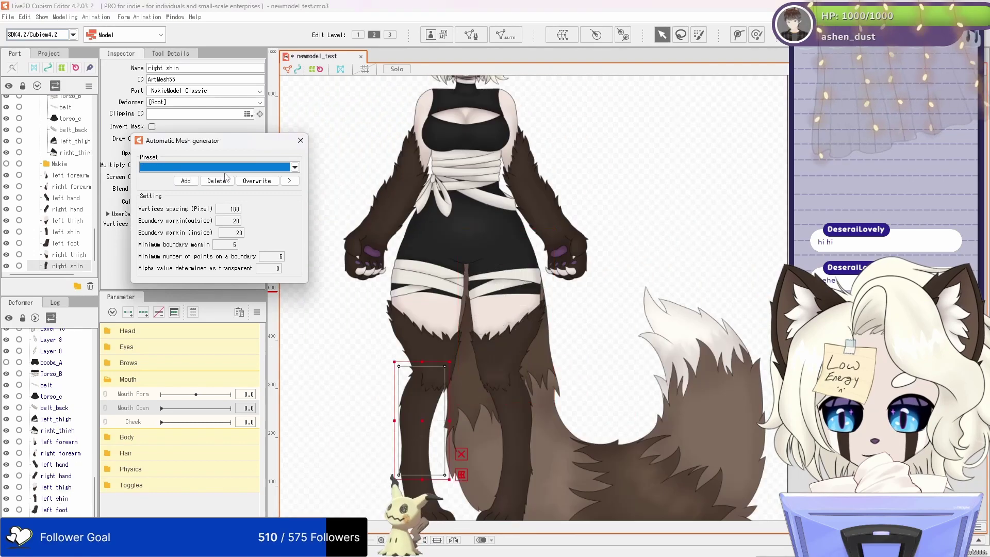
{"action": "left_click", "coordinate": [174, 168]}
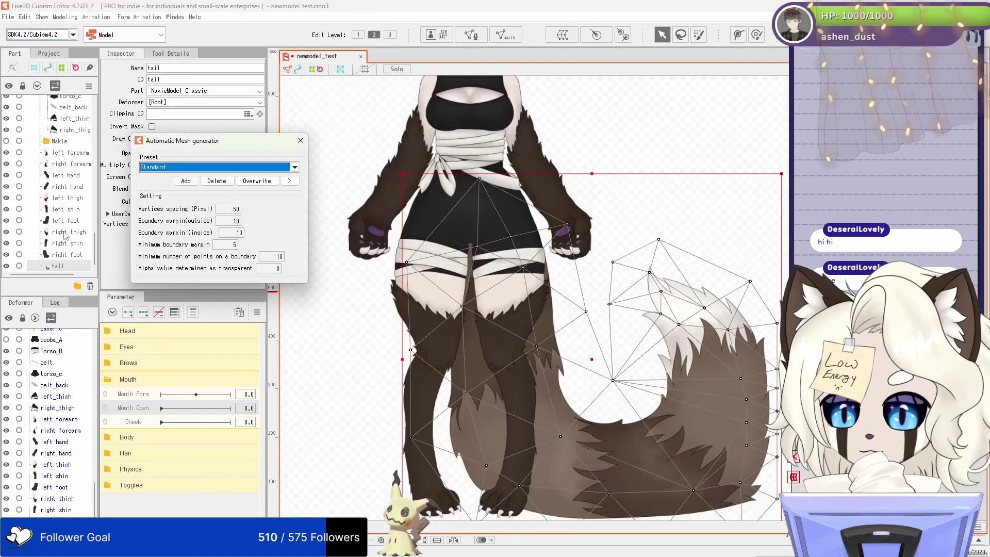
{"action": "left_click", "coordinate": [55, 140]}
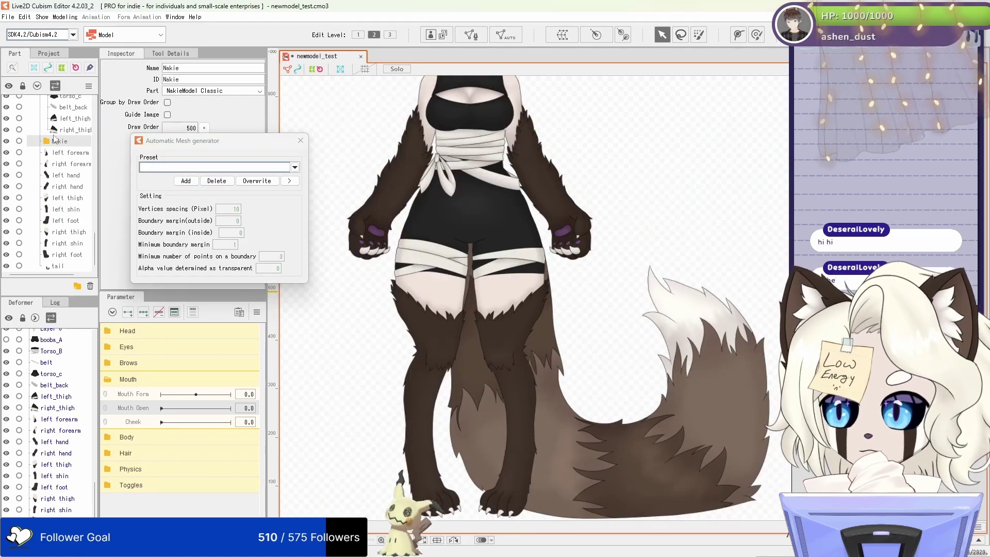
{"action": "scroll", "coordinate": [63, 246], "scroll_direction": "up", "scroll_amount": 5}
Step: Rename the other two arms rawr right arm and wave right arm, and accept the 4096 x 4096 texture atlas
{"action": "left_click", "coordinate": [73, 135]}
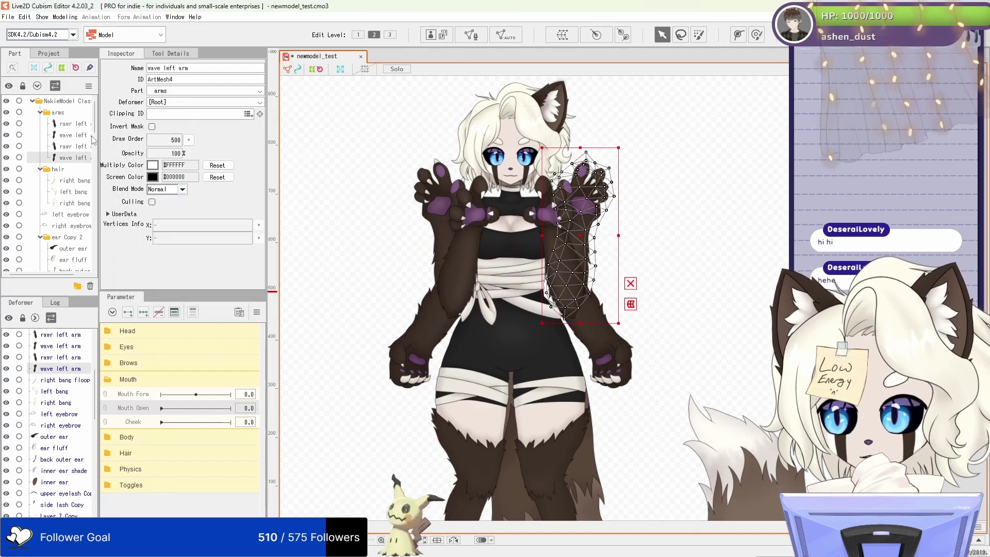
{"action": "double_click", "coordinate": [155, 67]}
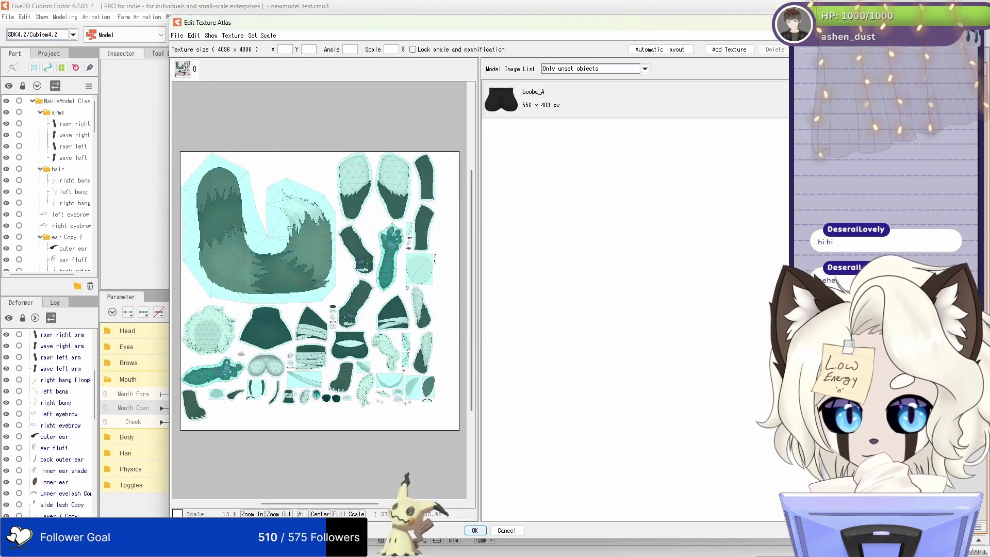
{"action": "left_click", "coordinate": [475, 530]}
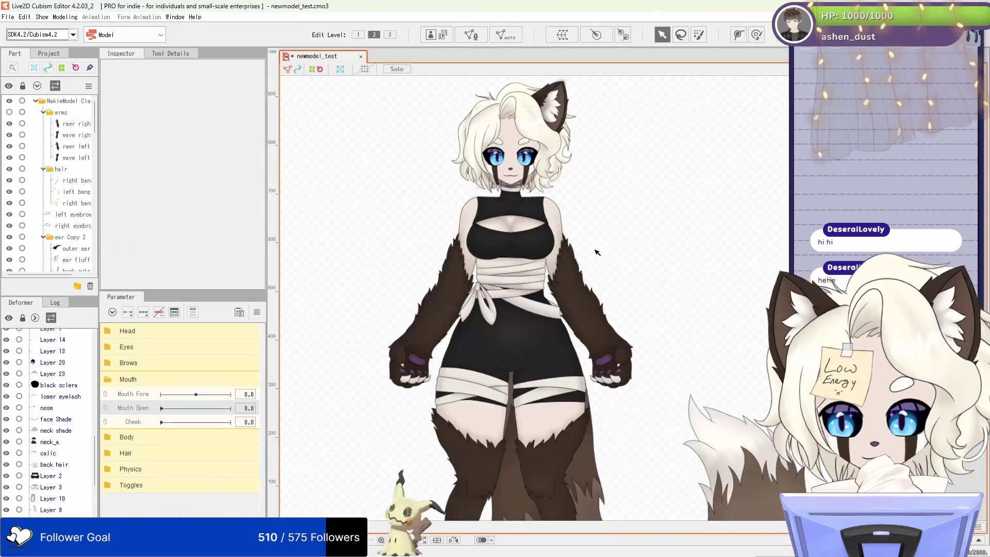
Step: Duplicate the ear's art meshes and mirror the copy to the other side of the head
{"action": "scroll", "coordinate": [52, 196], "scroll_direction": "down", "scroll_amount": 5}
{"action": "left_click", "coordinate": [10, 216]}
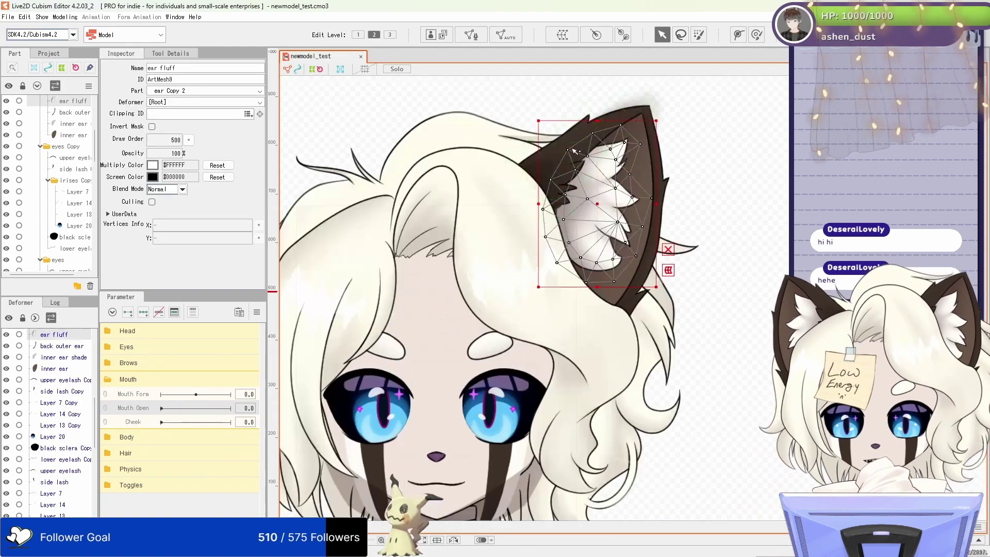
{"action": "left_click", "coordinate": [64, 357]}
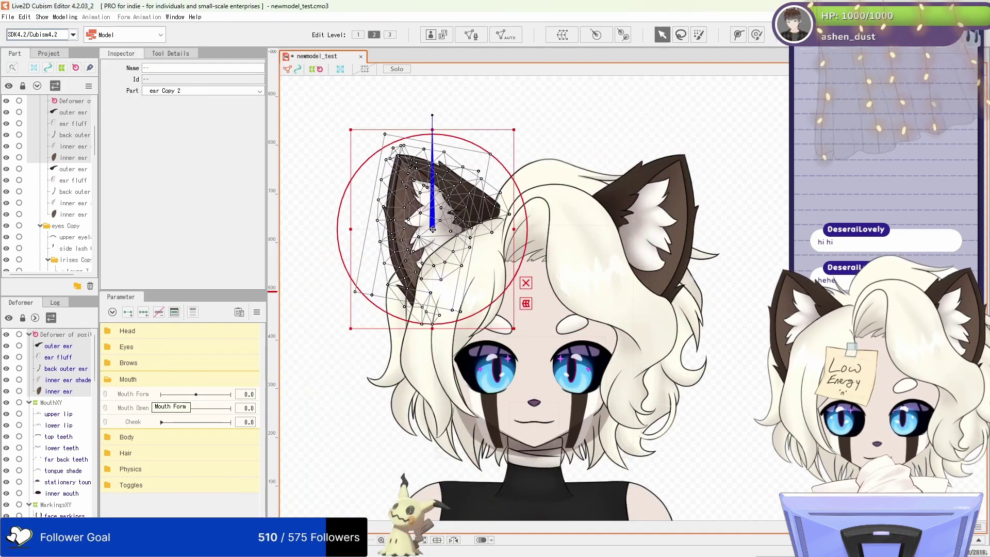
Step: Remove the mirrored ear's rotation deformer and lower both ears on the head with the bangs hidden
{"action": "key", "text": "ctrl+z"}
{"action": "left_click", "coordinate": [54, 419]}
{"action": "left_click", "coordinate": [54, 475]}
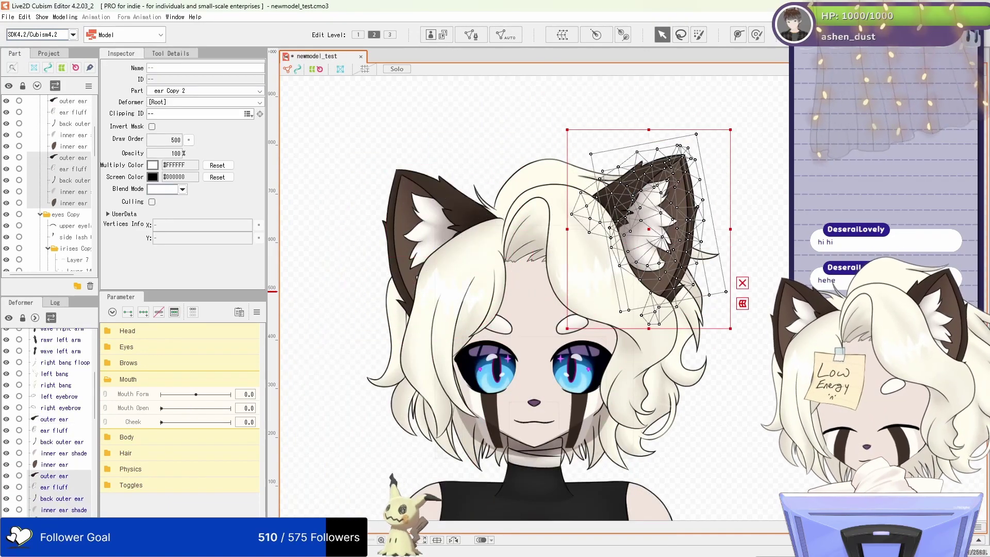
{"action": "left_click", "coordinate": [11, 382]}
{"action": "left_click", "coordinate": [413, 254]}
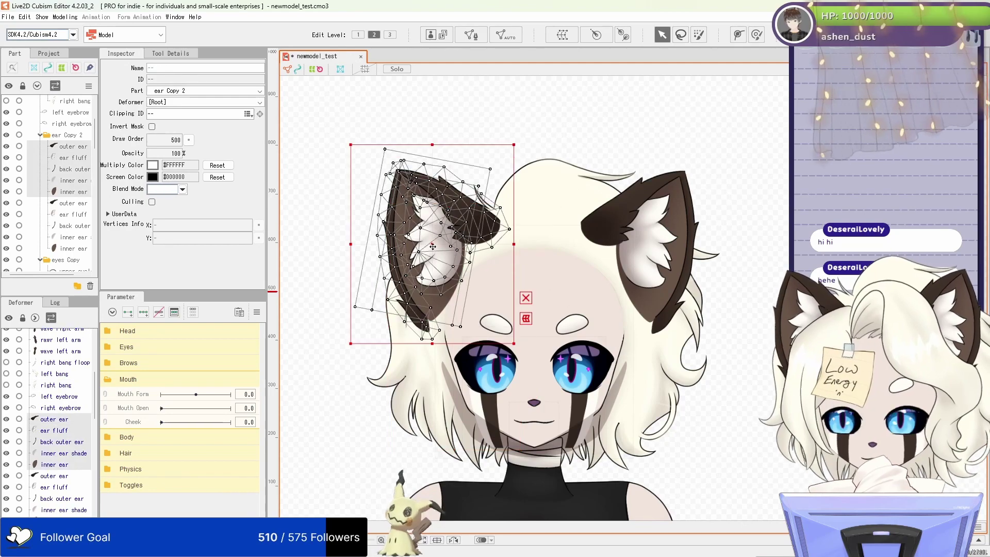
{"action": "left_click", "coordinate": [649, 253]}
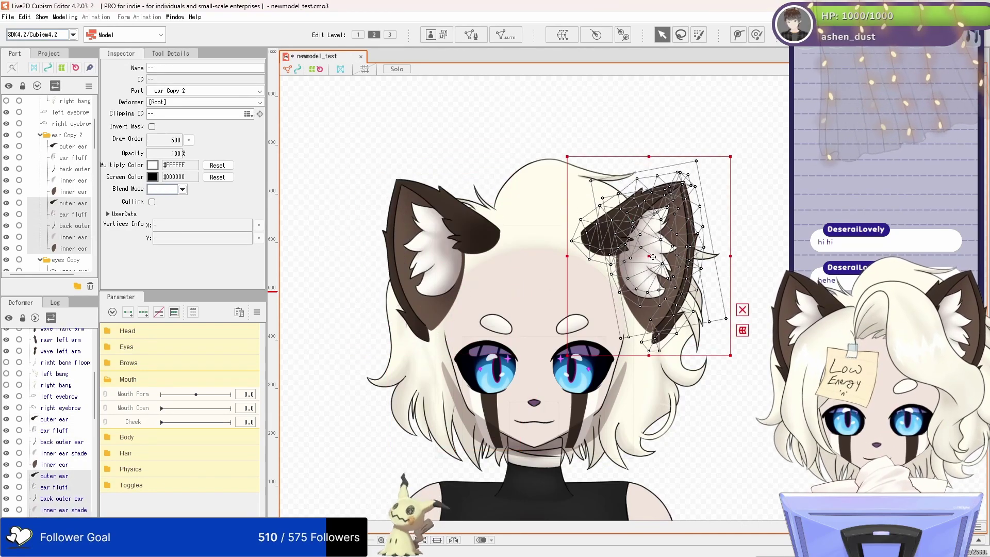
Step: Try moving the ears inward towards the middle of the head, and undo the moves
{"action": "left_click_drag", "start_coordinate": [653, 257], "coordinate": [480, 258]}
{"action": "scroll", "coordinate": [643, 320], "scroll_direction": "up", "scroll_amount": 5}
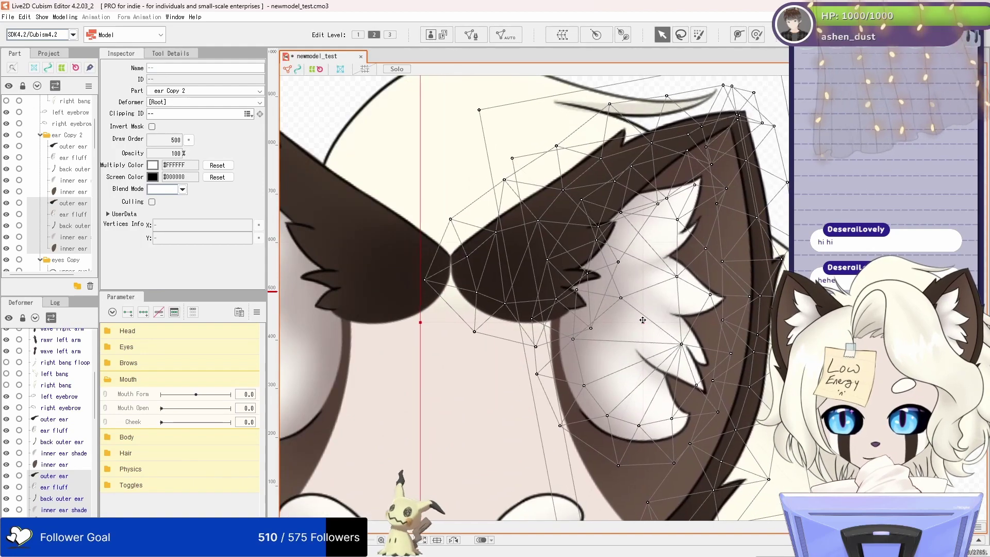
{"action": "key", "text": "ctrl+z"}
{"action": "scroll", "coordinate": [643, 320], "scroll_direction": "down", "scroll_amount": 5}
{"action": "key", "text": "ctrl+z"}
{"action": "key", "text": "ctrl+z"}
{"action": "key", "text": "ctrl+z"}
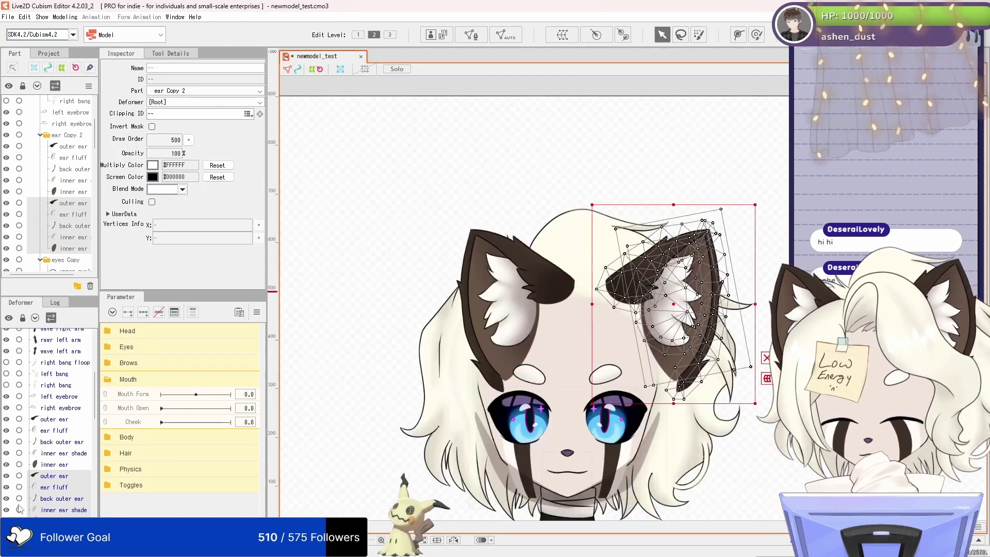
{"action": "key", "text": "ctrl+z"}
{"action": "key", "text": "ctrl+z"}
{"action": "key", "text": "ctrl+z"}
{"action": "key", "text": "ctrl+z"}
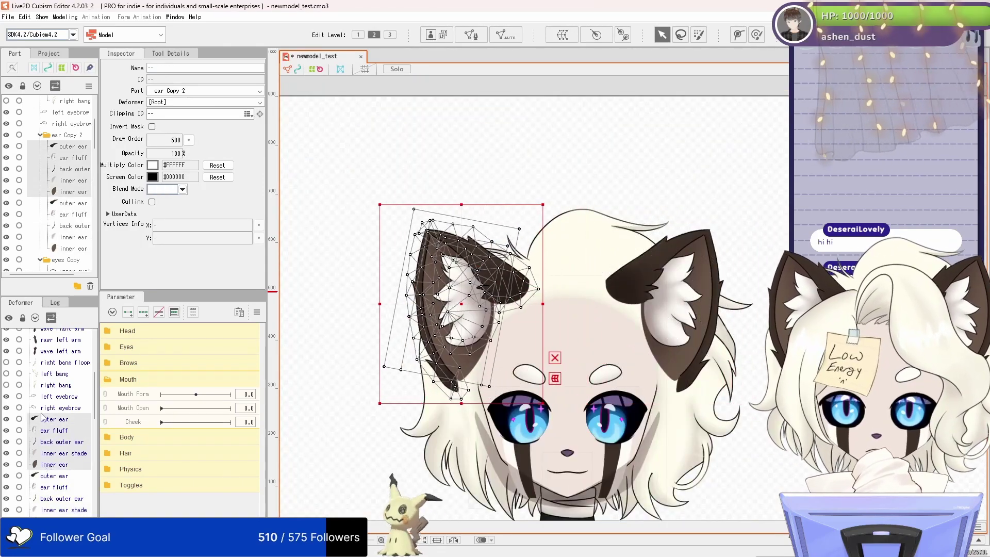
Step: Show the bangs again and shift the original ear slightly outward on the head
{"action": "key", "text": "ctrl+z"}
{"action": "key", "text": "ctrl+z"}
{"action": "key", "text": "ctrl+z"}
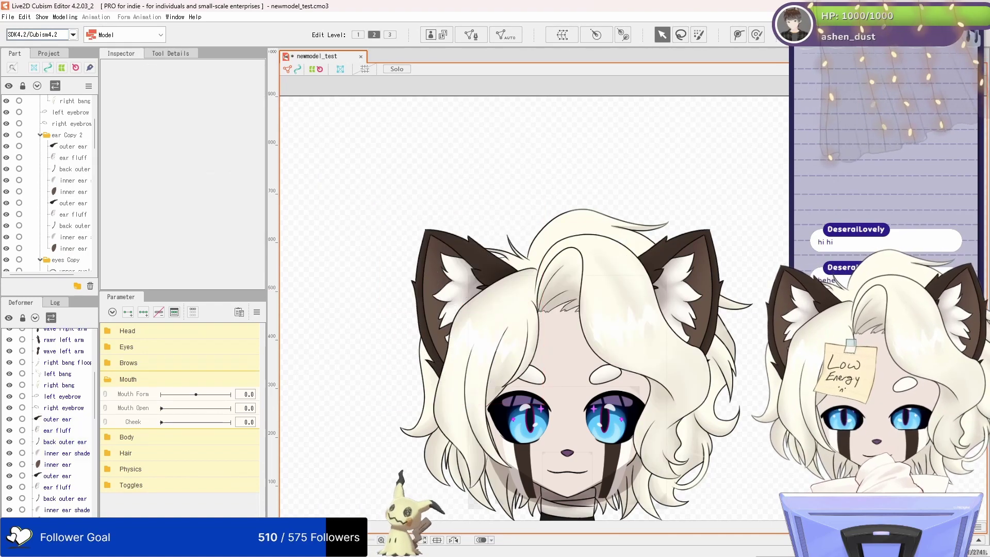
{"action": "key", "text": "ctrl+z"}
{"action": "key", "text": "ctrl+z"}
{"action": "key", "text": "ctrl+z"}
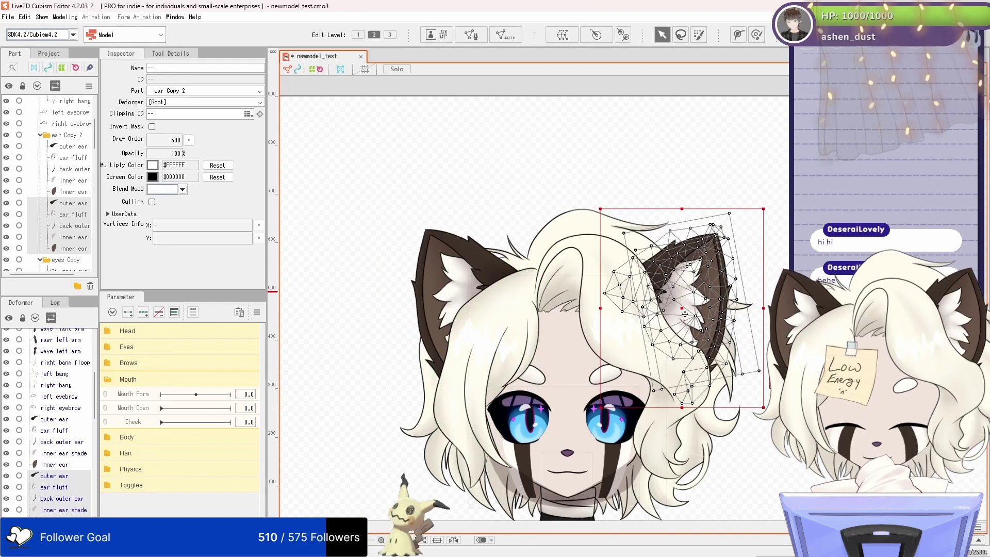
Step: Remove the mirrored copy of the ear, keeping only the original ear's meshes in the ear Copy 2 part
{"action": "key", "text": "ctrl+z"}
{"action": "key", "text": "ctrl+z"}
{"action": "key", "text": "ctrl+z"}
{"action": "key", "text": "ctrl+z"}
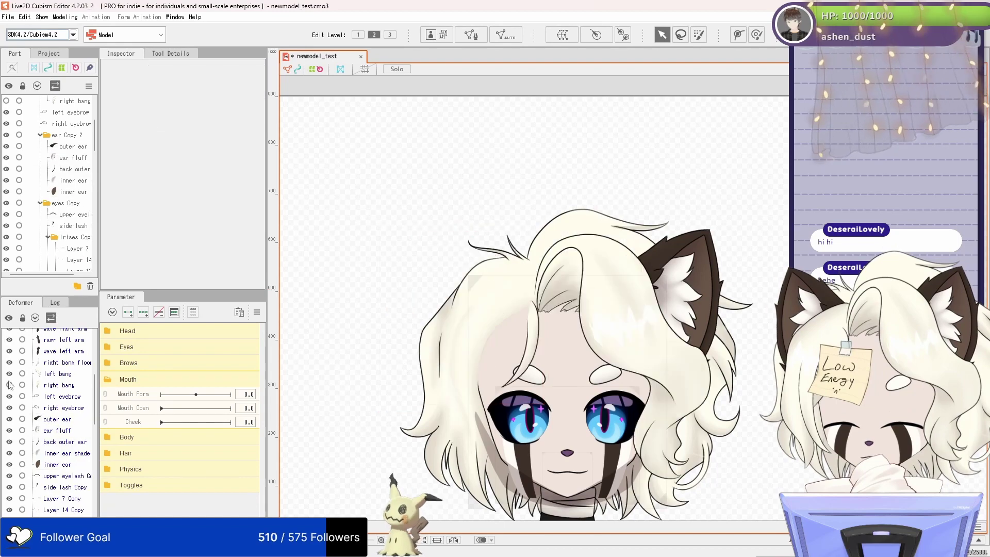
Step: Place the original ear slightly further out, duplicate its art meshes again, and mirror the copy across the head
{"action": "key", "text": "ctrl+y"}
{"action": "key", "text": "ctrl+y"}
{"action": "key", "text": "ctrl+y"}
{"action": "key", "text": "ctrl+y"}
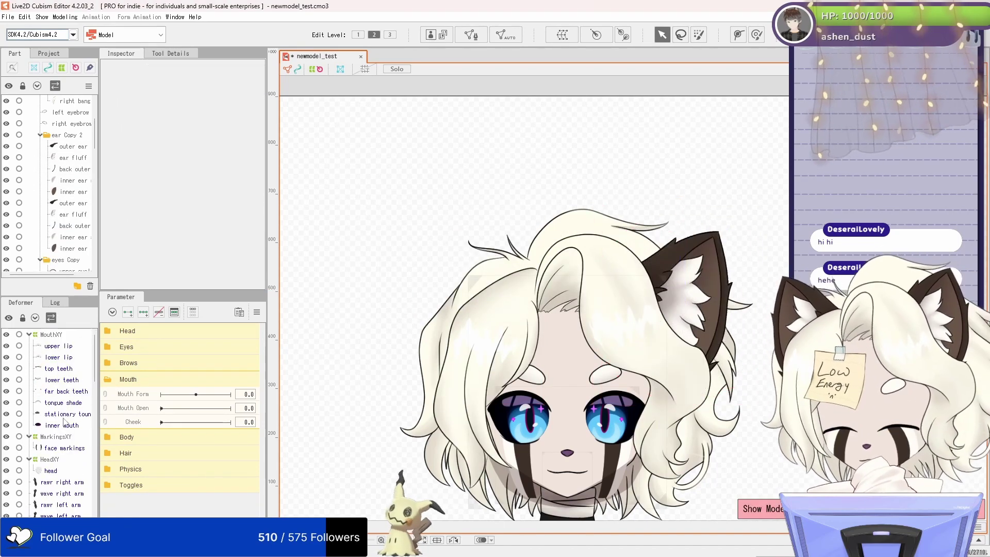
{"action": "key", "text": "ctrl+y"}
{"action": "key", "text": "ctrl+y"}
{"action": "key", "text": "ctrl+y"}
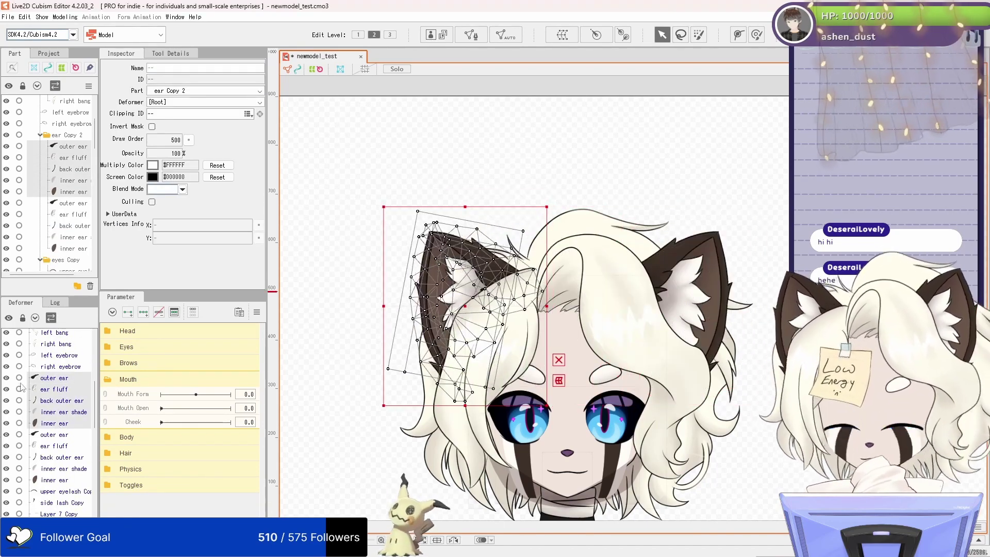
Step: Align the mirrored ear symmetrically with the original while the bangs are hidden, restore the bangs, and save the model
{"action": "key", "text": "ctrl+z"}
{"action": "key", "text": "ctrl+z"}
{"action": "key", "text": "ctrl+z"}
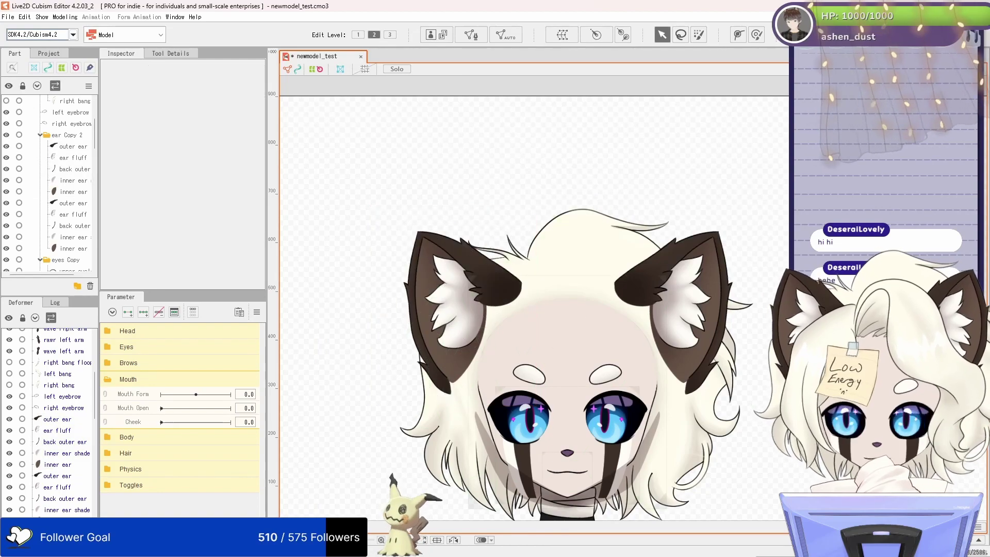
{"action": "key", "text": "ctrl+z"}
{"action": "key", "text": "ctrl+z"}
{"action": "key", "text": "ctrl+z"}
{"action": "key", "text": "ctrl+z"}
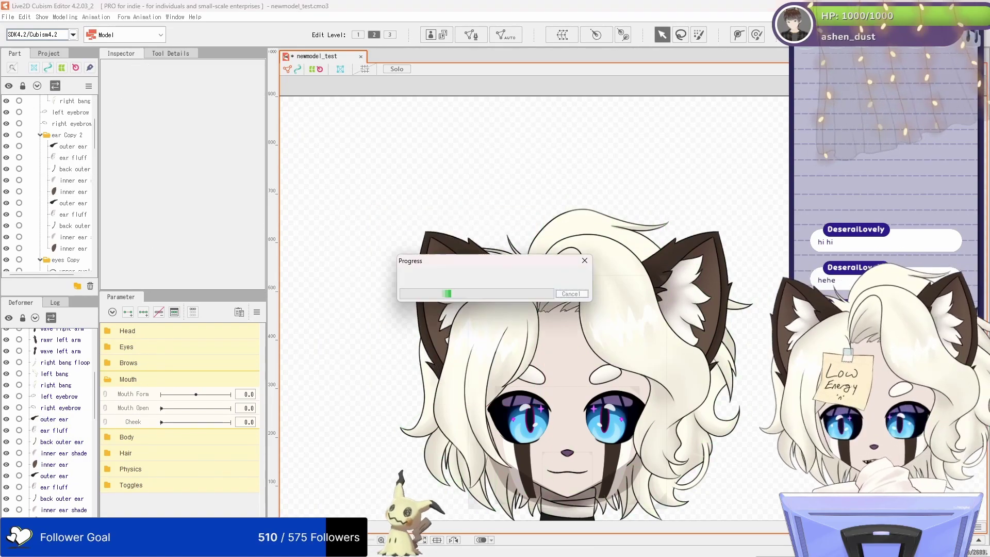
Step: Find the mouthLive2D reference image in the ARTONLY Refs folder and examine its mouth shapes
{"action": "scroll", "coordinate": [551, 365], "scroll_direction": "up", "scroll_amount": 6}
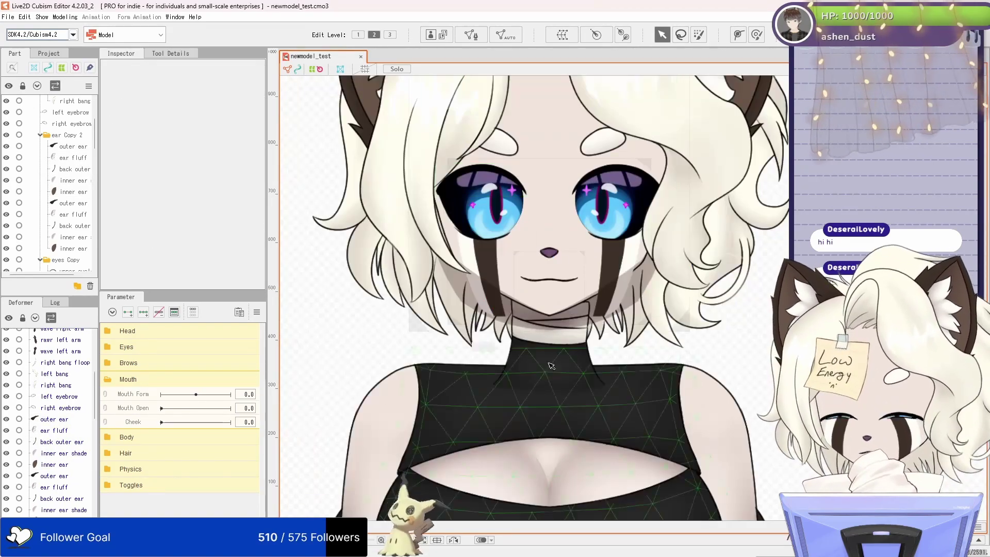
{"action": "key", "text": "super+e"}
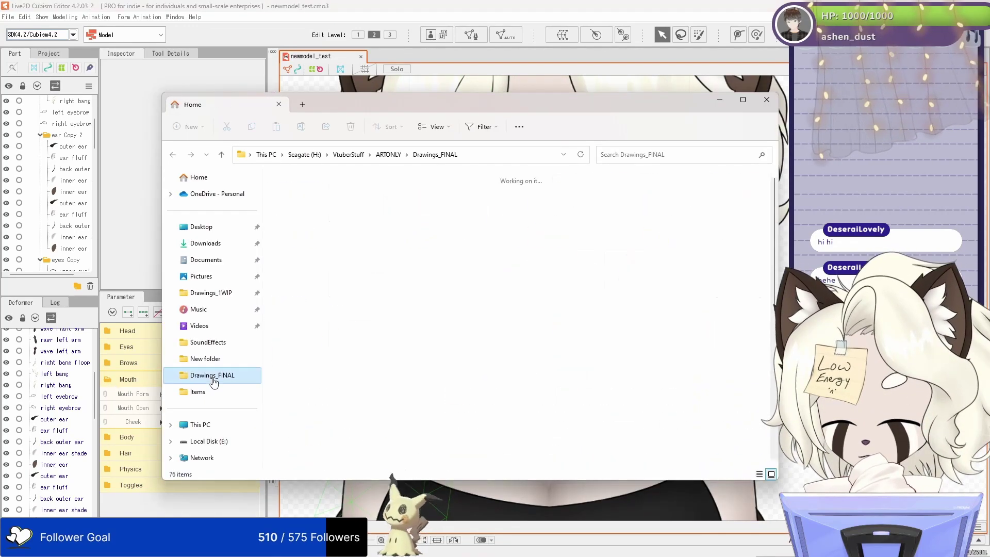
{"action": "left_click", "coordinate": [212, 376]}
{"action": "double_click", "coordinate": [526, 194]}
{"action": "double_click", "coordinate": [238, 232]}
{"action": "key", "text": "alt+F4"}
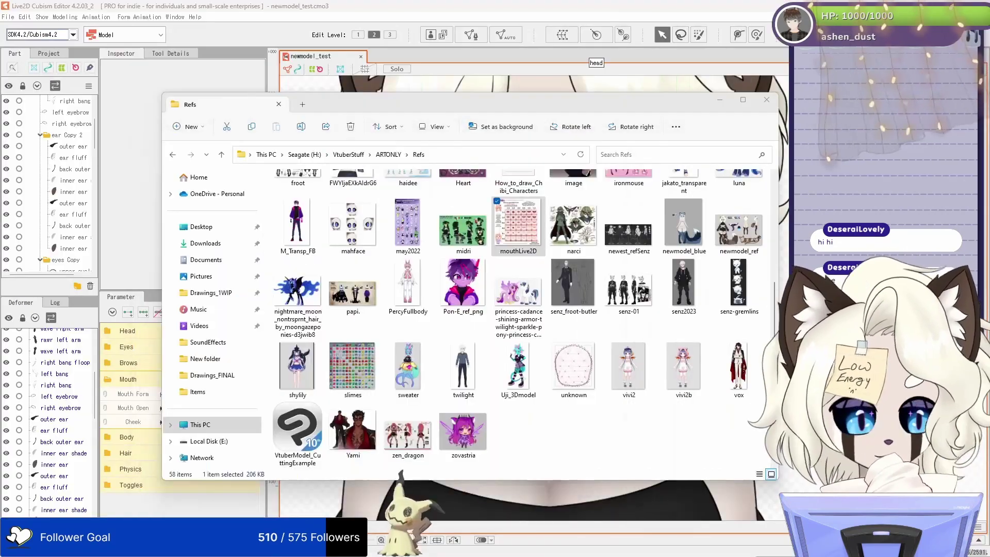
{"action": "key", "text": "alt+Tab"}
{"action": "left_click_drag", "start_coordinate": [515, 263], "coordinate": [583, 296]}
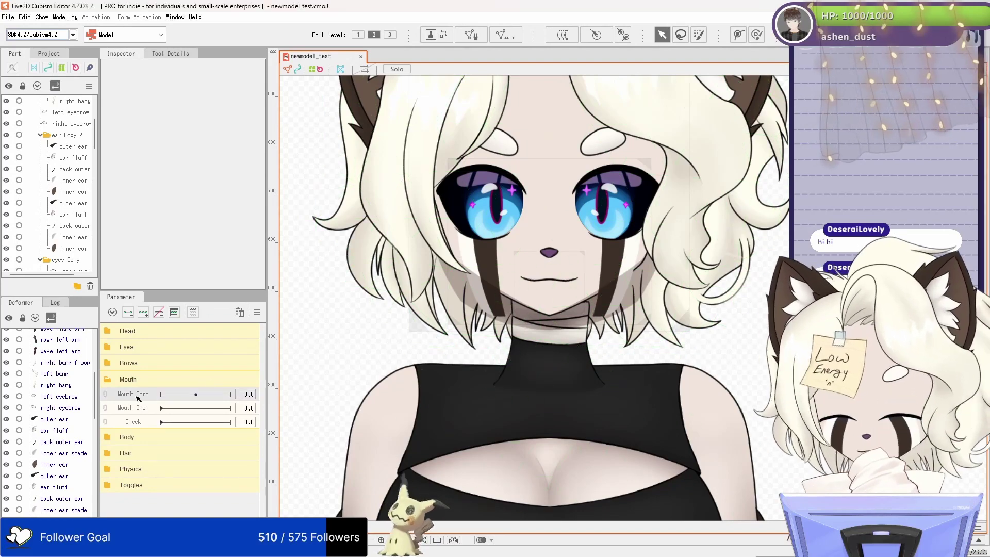
Step: Add three keys to both Mouth Form and Mouth Open for the mouth's art meshes
{"action": "scroll", "coordinate": [548, 279], "scroll_direction": "up", "scroll_amount": 3}
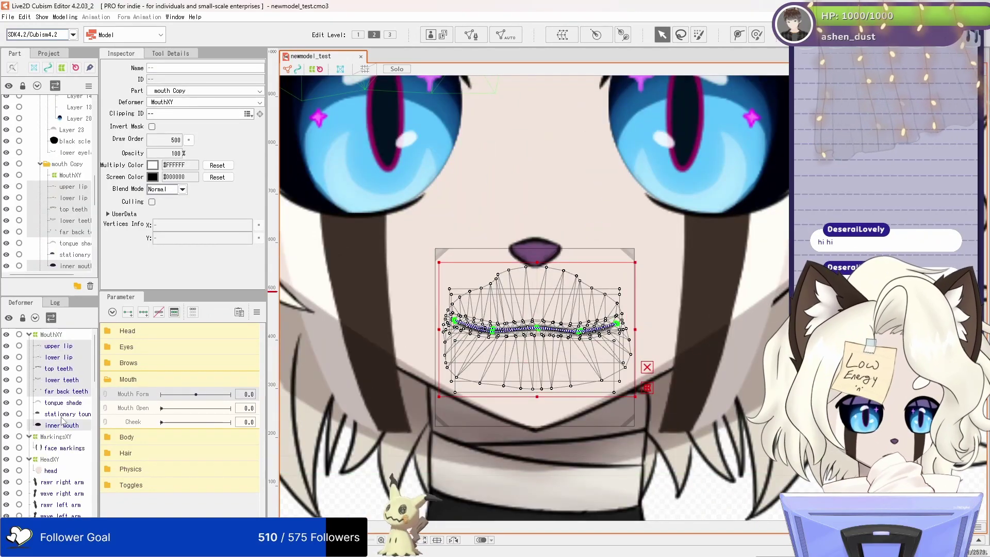
{"action": "left_click", "coordinate": [397, 325]}
{"action": "scroll", "coordinate": [397, 325], "scroll_direction": "up", "scroll_amount": 3}
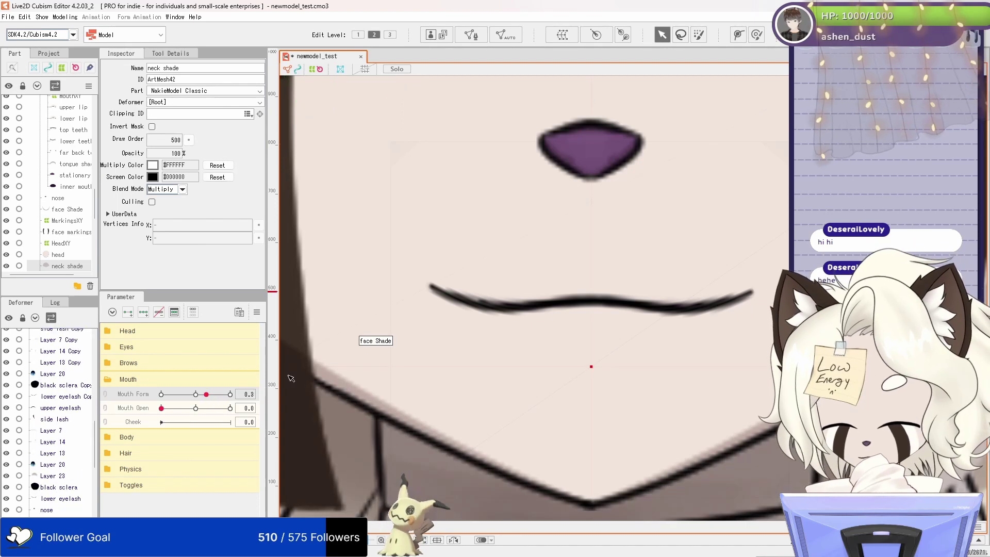
Step: Select all art meshes under MouthXY and give them five keys on Mouth Form and four on Mouth Open
{"action": "left_click", "coordinate": [57, 334]}
{"action": "left_click", "coordinate": [58, 346], "text": "shift"}
{"action": "left_click", "coordinate": [63, 413], "text": "shift"}
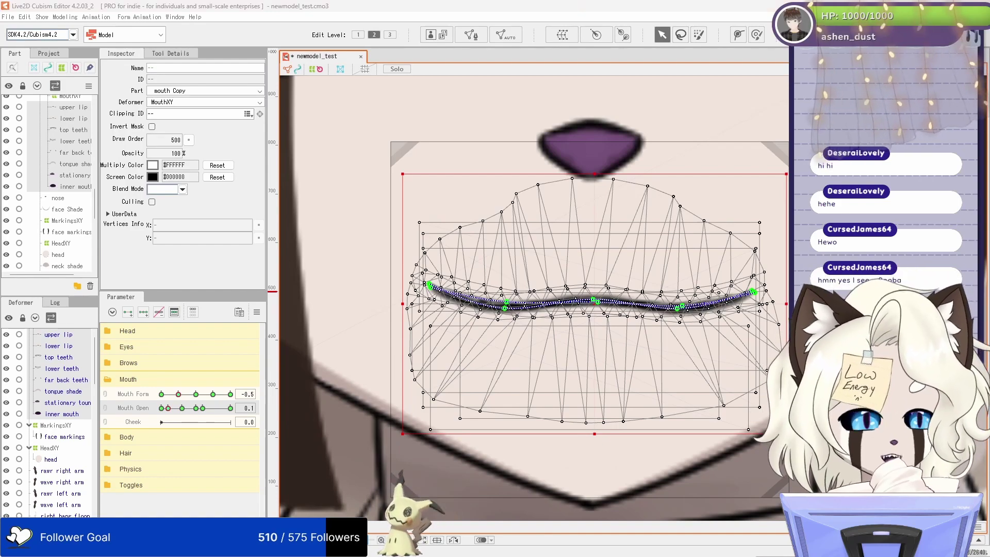
{"action": "left_click", "coordinate": [230, 408]}
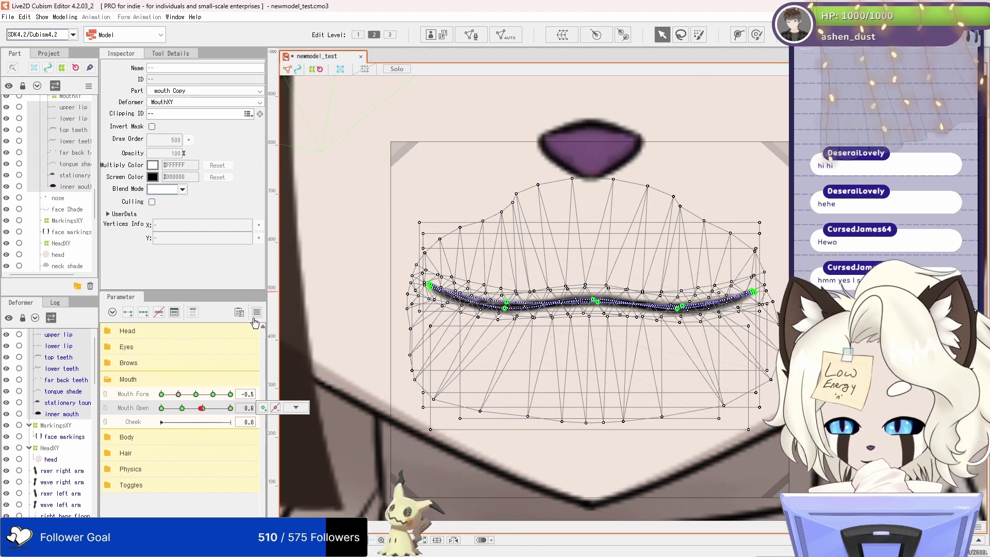
Step: Save the model, then check how the parts are laid out in the texture atlas
{"action": "key", "text": "ctrl+s"}
{"action": "left_click", "coordinate": [555, 317]}
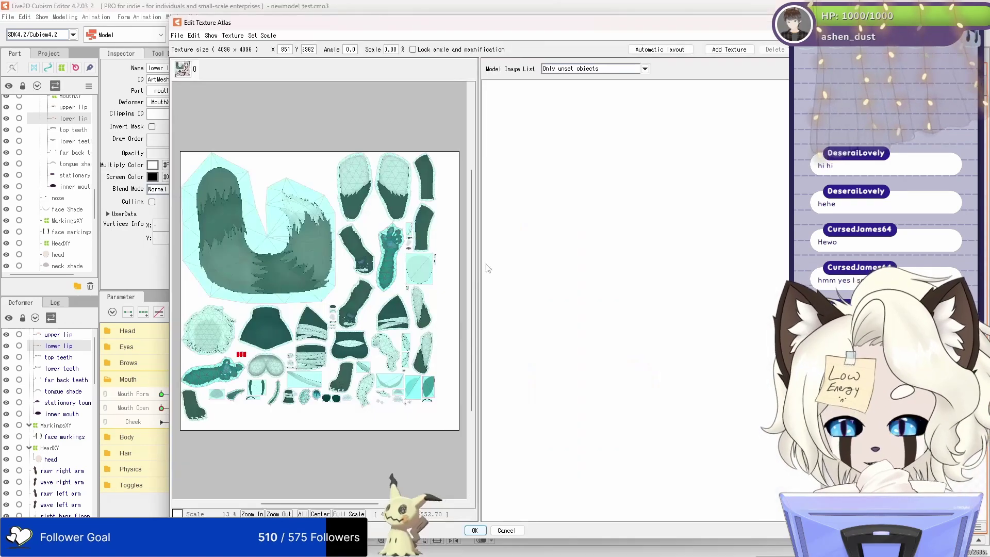
{"action": "key", "text": "Escape"}
{"action": "left_click", "coordinate": [470, 294]}
Step: Export the model for runtime as newmodel_test.moc3 into the new Div_V3 folder in BEEGDIV3.0, and save the project
{"action": "key", "text": "alt+f"}
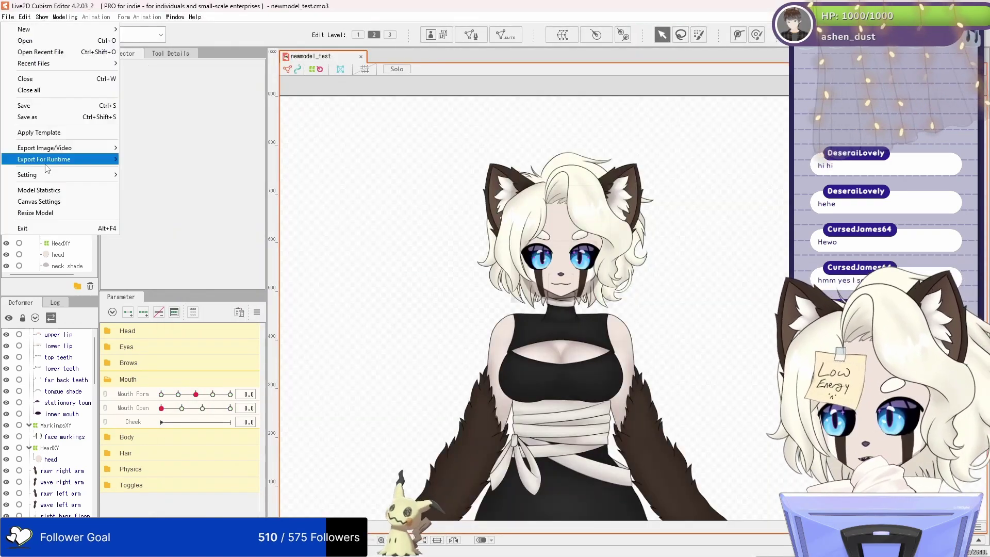
{"action": "key", "text": "Right"}
{"action": "key", "text": "Return"}
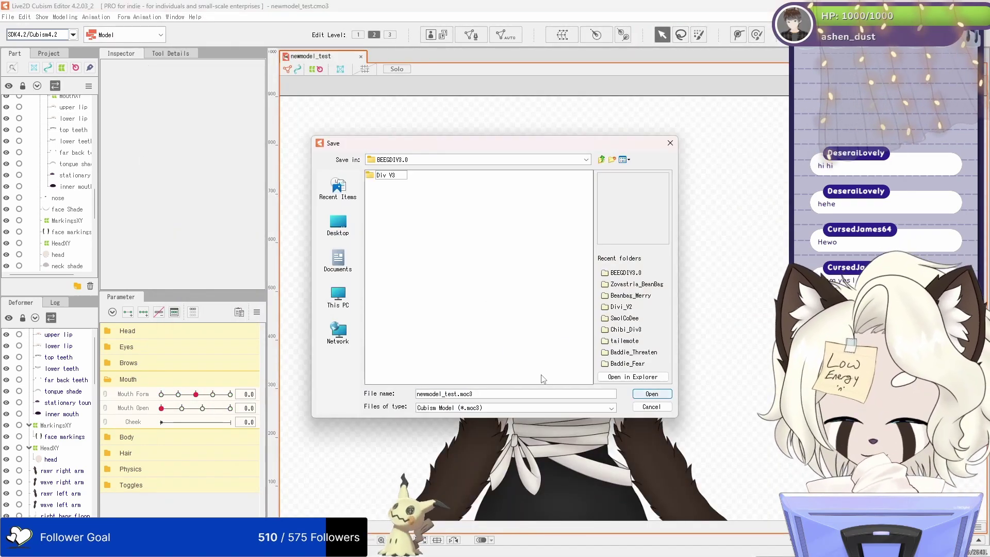
{"action": "left_click", "coordinate": [652, 395]}
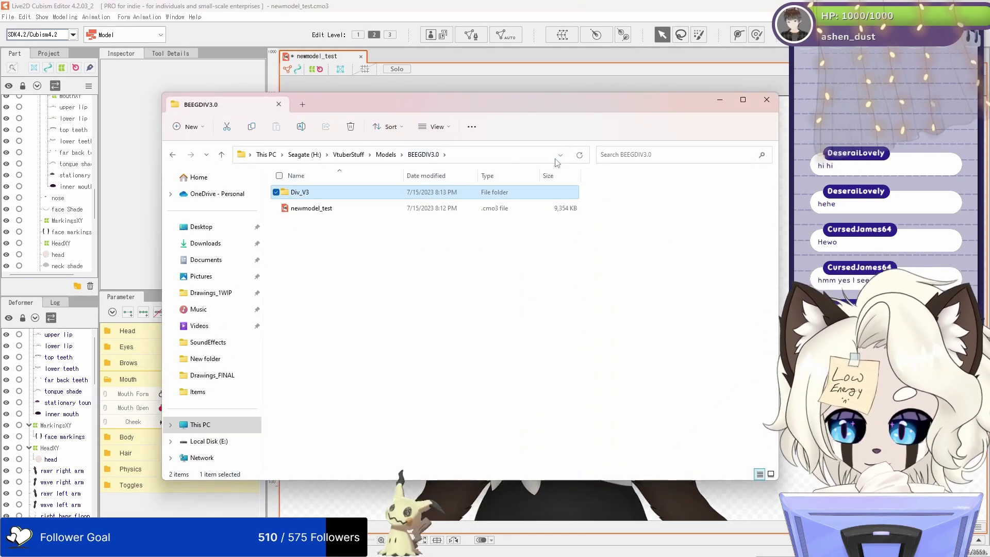
{"action": "key", "text": "Return"}
{"action": "left_click", "coordinate": [767, 100]}
{"action": "key", "text": "ctrl+s"}
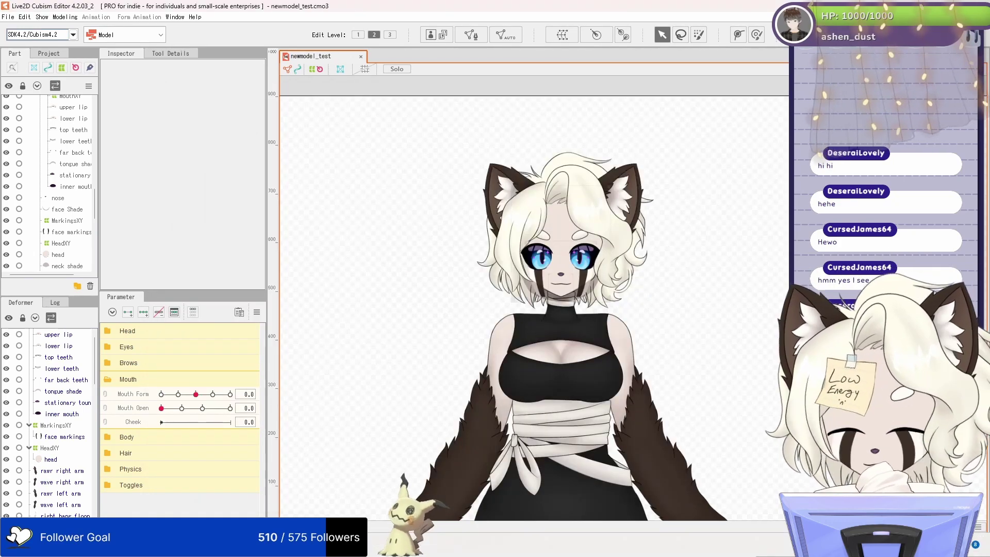
Step: Switch to VTube Studio, accept the automatic parameter setup for the imported model, and inspect it at different zoom levels
{"action": "key", "text": "alt+Tab"}
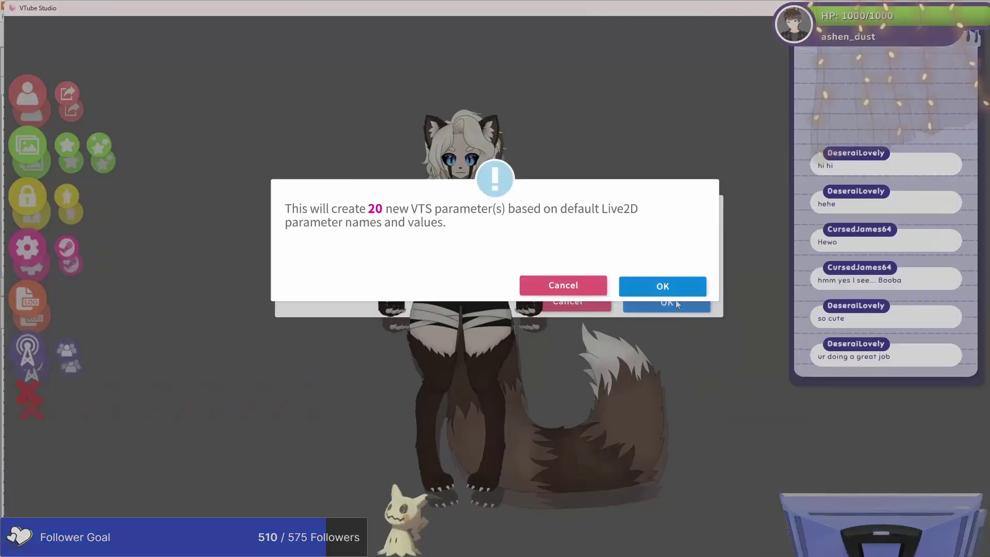
{"action": "left_click", "coordinate": [663, 285]}
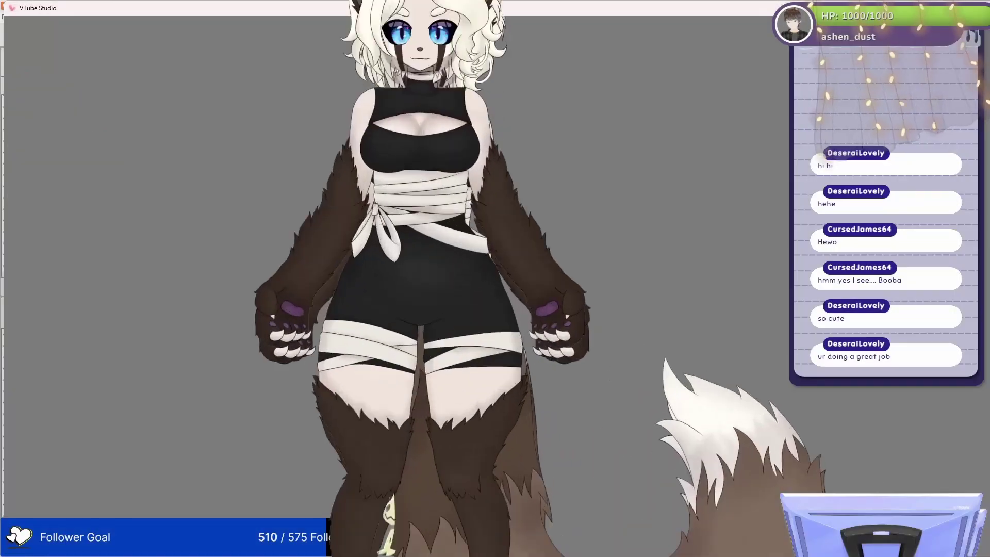
{"action": "scroll", "coordinate": [580, 423], "scroll_direction": "down", "scroll_amount": 5}
{"action": "scroll", "coordinate": [580, 423], "scroll_direction": "up", "scroll_amount": 5}
{"action": "scroll", "coordinate": [580, 422], "scroll_direction": "down", "scroll_amount": 5}
{"action": "double_click", "coordinate": [580, 423]}
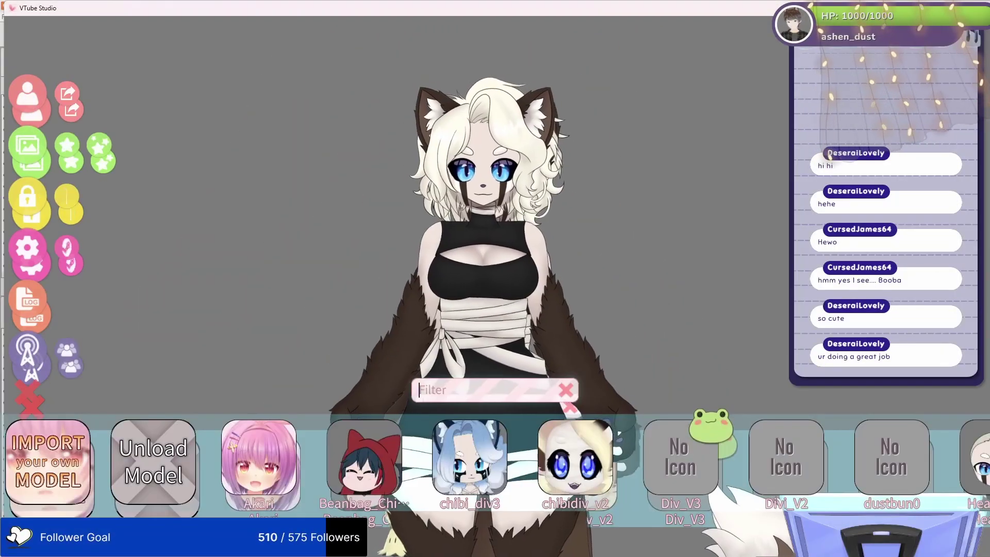
{"action": "left_click", "coordinate": [575, 457]}
Step: Switch back to the newmodel_test project in Live2D Cubism Editor
{"action": "key", "text": "alt+Tab"}
{"action": "key", "text": "super"}
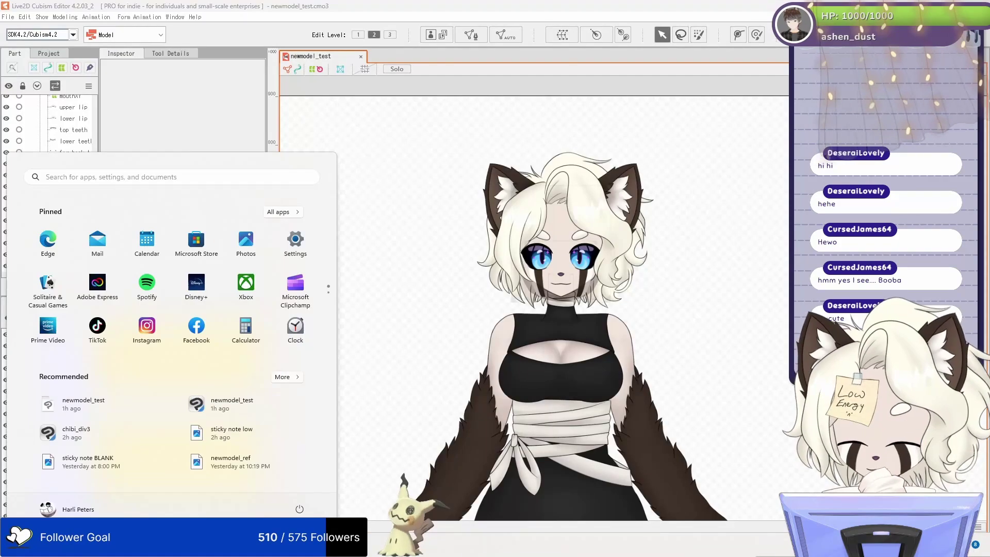
{"action": "key", "text": "super+e"}
{"action": "double_click", "coordinate": [321, 264]}
{"action": "key", "text": "alt+F4"}
Step: Bend the upper lip into a frown at Mouth Form -1.0 and Mouth Open 0.0 by lowering both corner points of its deform path
{"action": "scroll", "coordinate": [670, 108], "scroll_direction": "up", "scroll_amount": 5}
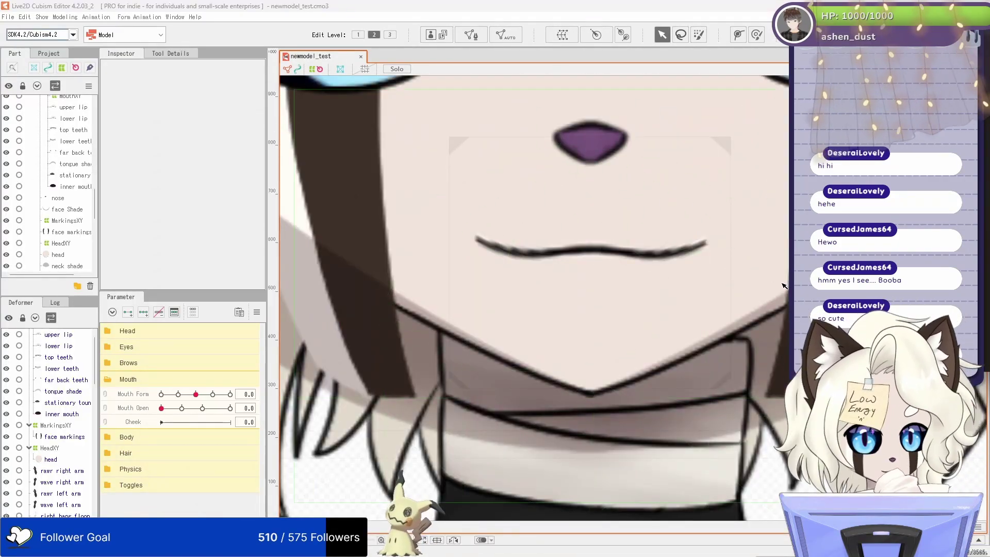
{"action": "scroll", "coordinate": [591, 252], "scroll_direction": "up", "scroll_amount": 2}
{"action": "left_click_drag", "start_coordinate": [429, 229], "coordinate": [430, 267]}
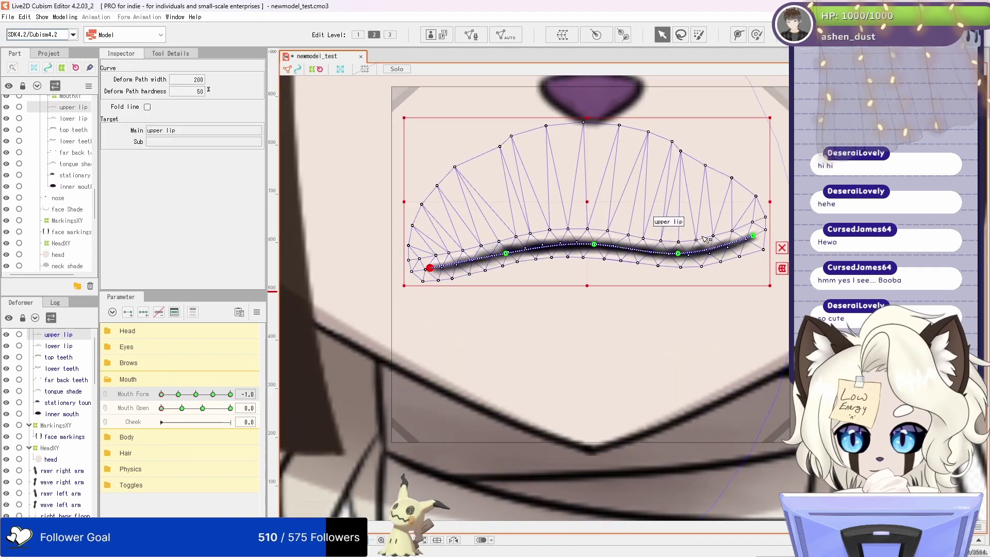
{"action": "left_click_drag", "start_coordinate": [752, 235], "coordinate": [753, 273]}
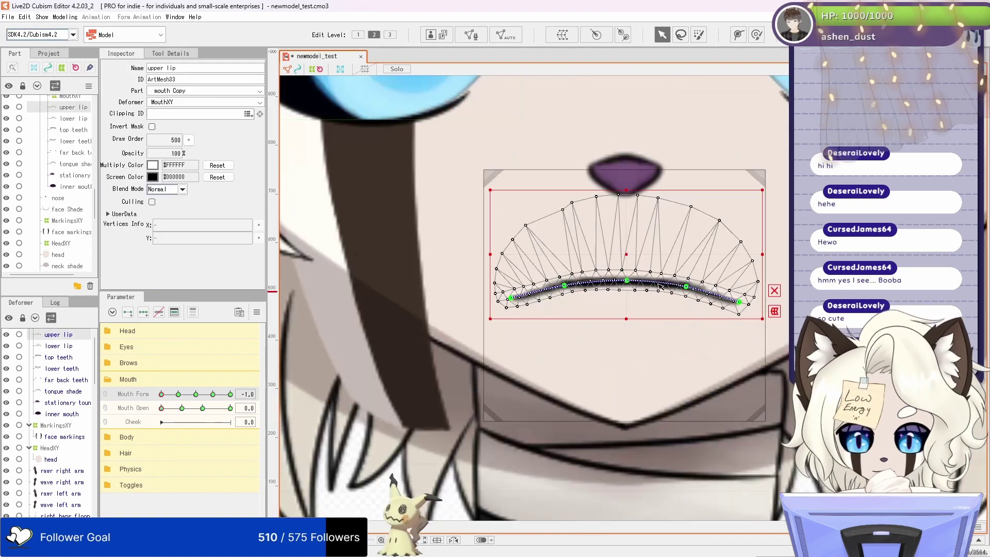
{"action": "left_click", "coordinate": [674, 252]}
{"action": "scroll", "coordinate": [596, 325], "scroll_direction": "up", "scroll_amount": 3}
Step: Curve the lower lip's deform path along the upper lip at Mouth Form -1.0, adjusting its middle and both corners
{"action": "left_click", "coordinate": [614, 286]}
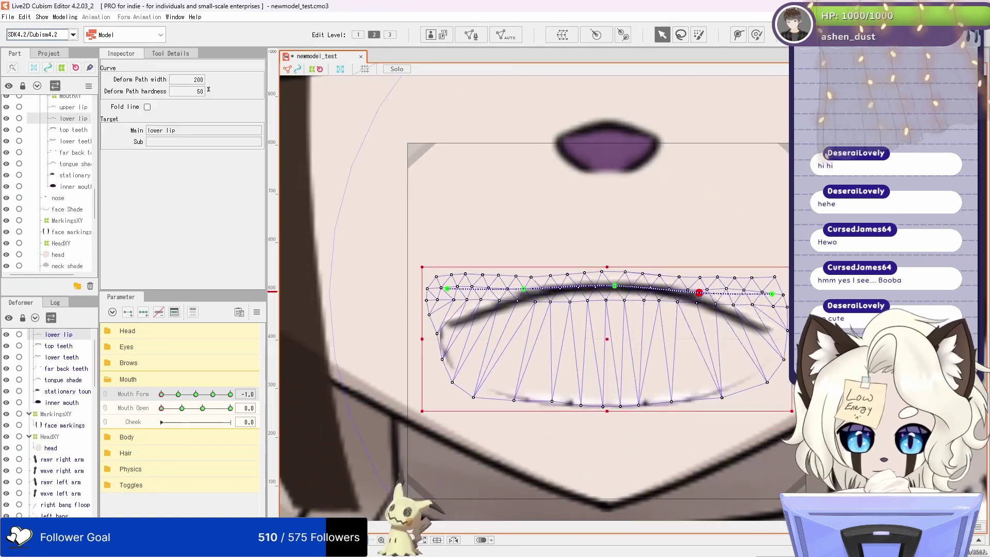
{"action": "left_click", "coordinate": [662, 36]}
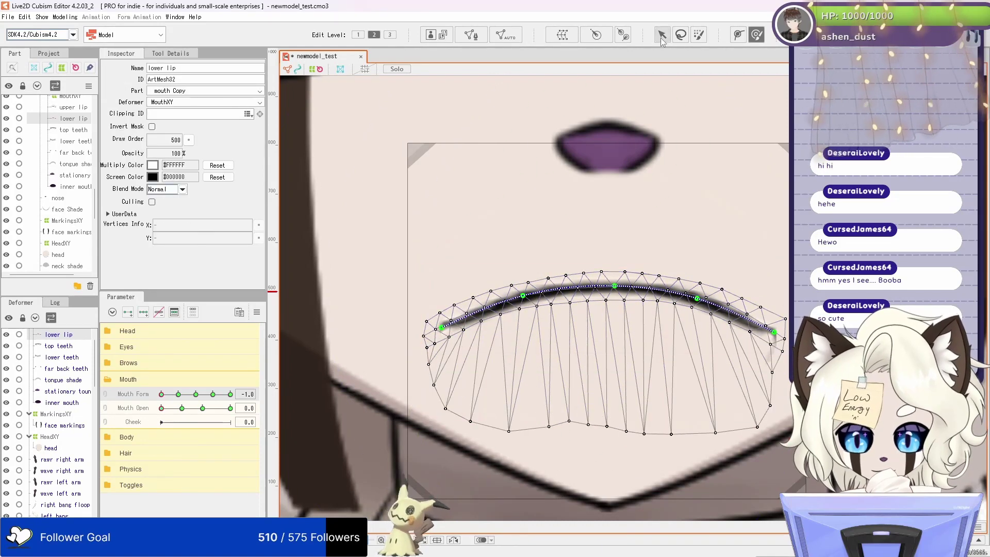
{"action": "left_click_drag", "start_coordinate": [776, 334], "coordinate": [781, 335]}
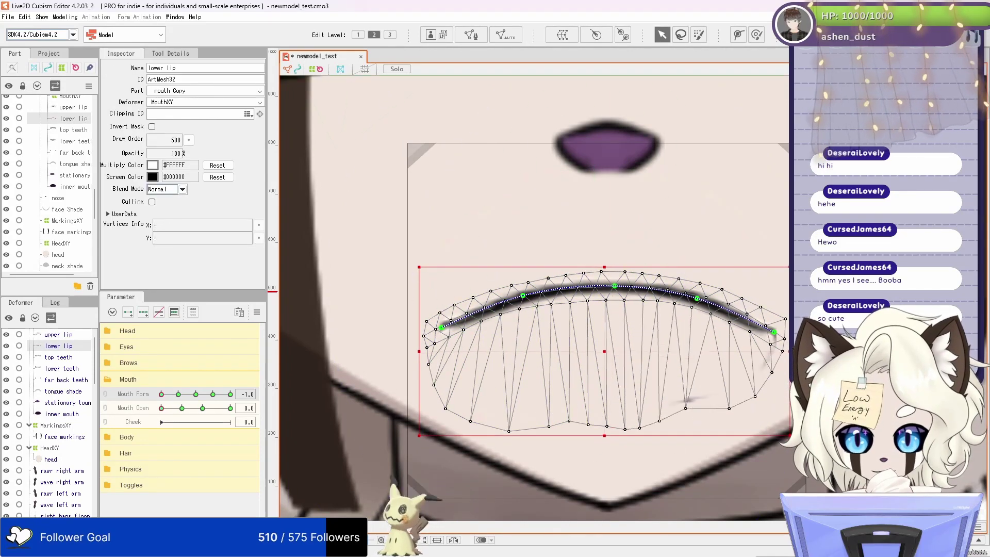
{"action": "left_click", "coordinate": [438, 335]}
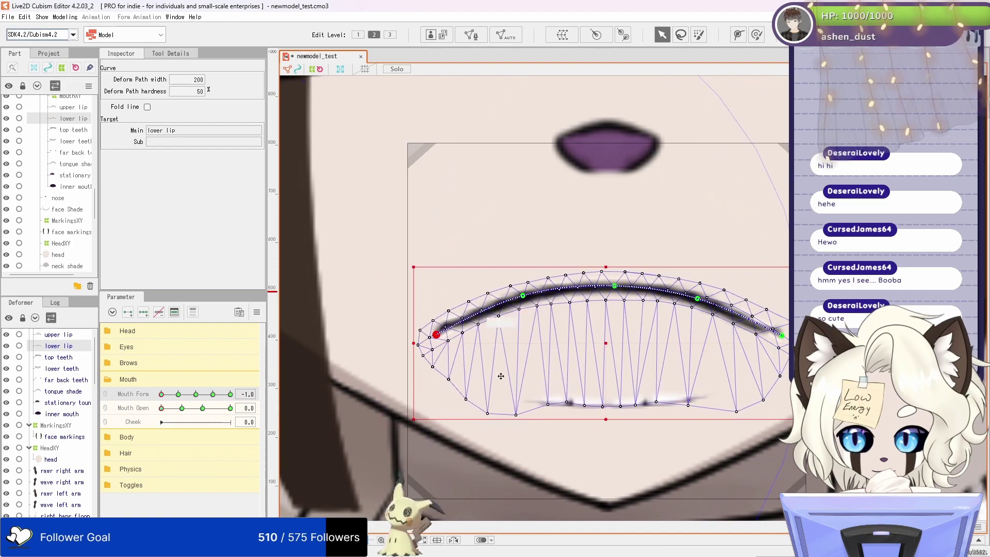
Step: Pull the upper lip's corners further down at Mouth Form -1.0 for a steeper frown
{"action": "left_click", "coordinate": [645, 290]}
{"action": "left_click", "coordinate": [769, 330]}
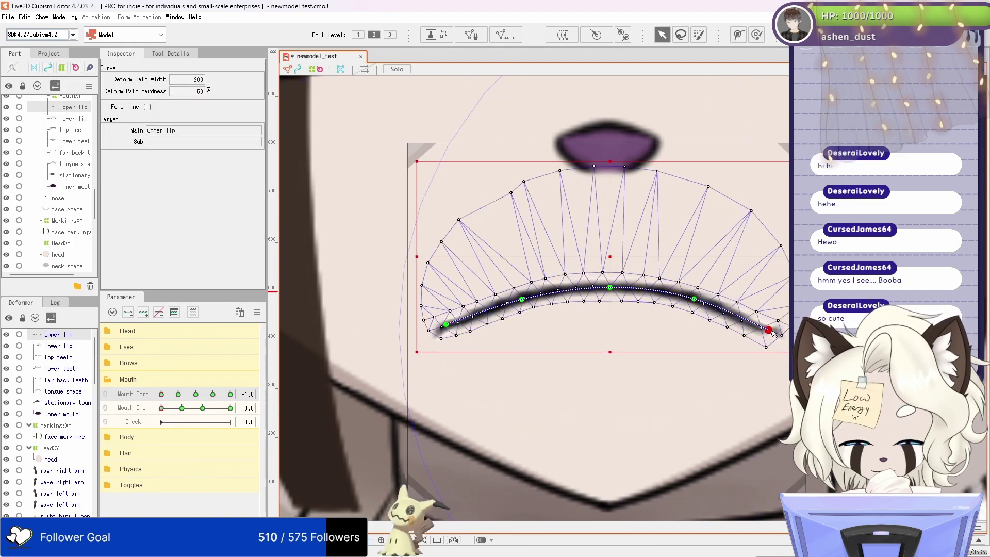
{"action": "left_click_drag", "start_coordinate": [773, 343], "coordinate": [761, 354]}
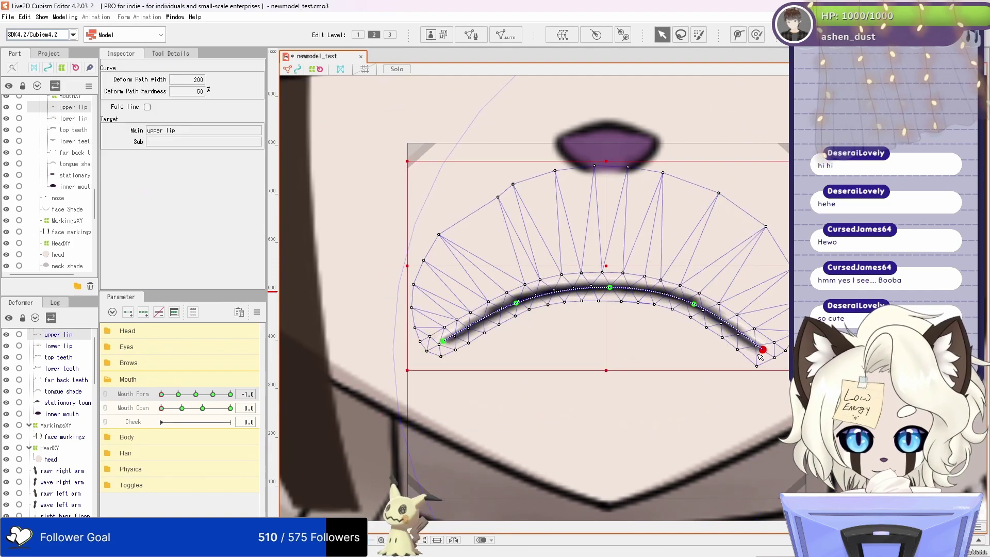
{"action": "scroll", "coordinate": [610, 290], "scroll_direction": "down", "scroll_amount": 3}
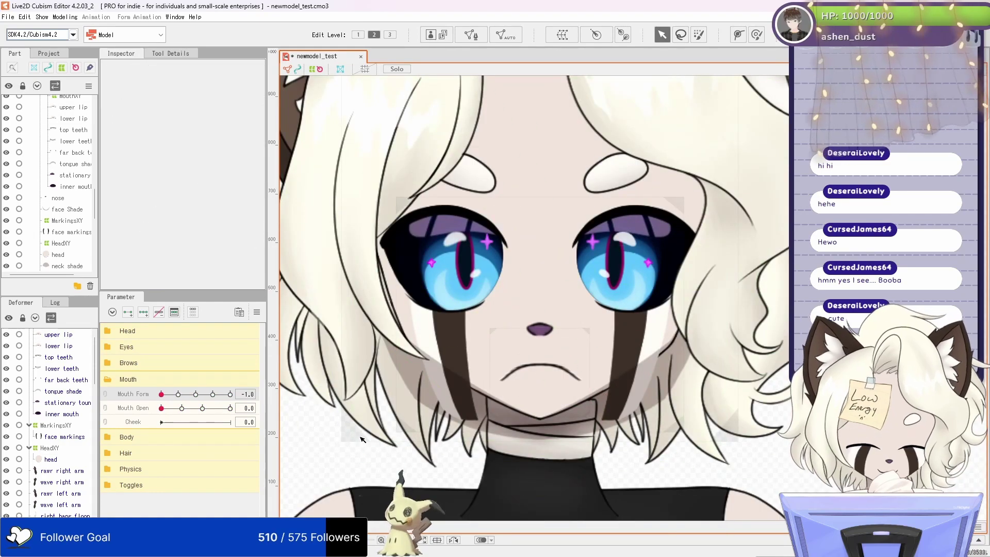
Step: Reshape the lower lip's corners at Mouth Form -1.0 so they follow the steeper upper lip
{"action": "scroll", "coordinate": [515, 335], "scroll_direction": "up", "scroll_amount": 3}
{"action": "left_click", "coordinate": [501, 343]}
{"action": "left_click", "coordinate": [508, 350]}
{"action": "scroll", "coordinate": [508, 349], "scroll_direction": "up", "scroll_amount": 3}
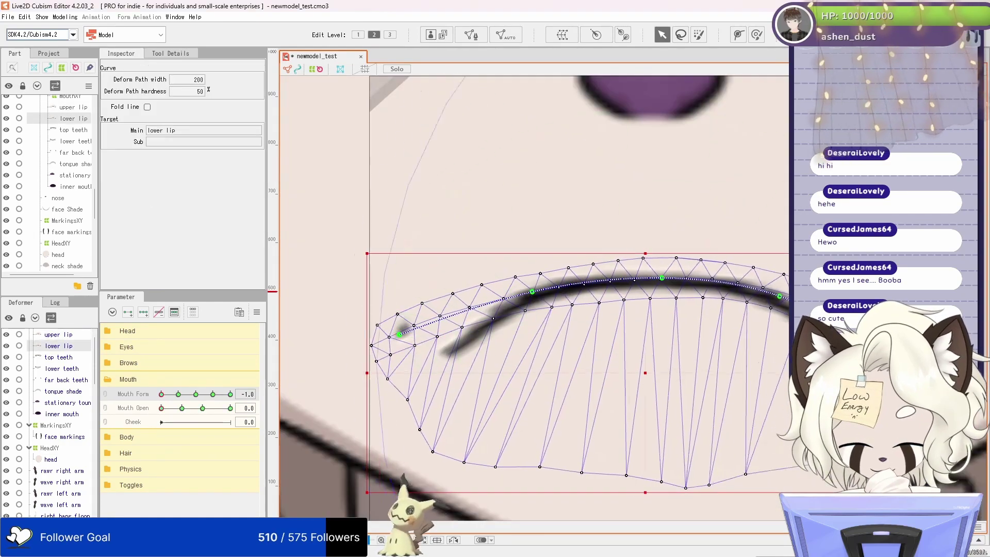
{"action": "key", "text": "Escape"}
{"action": "scroll", "coordinate": [449, 352], "scroll_direction": "down", "scroll_amount": 5}
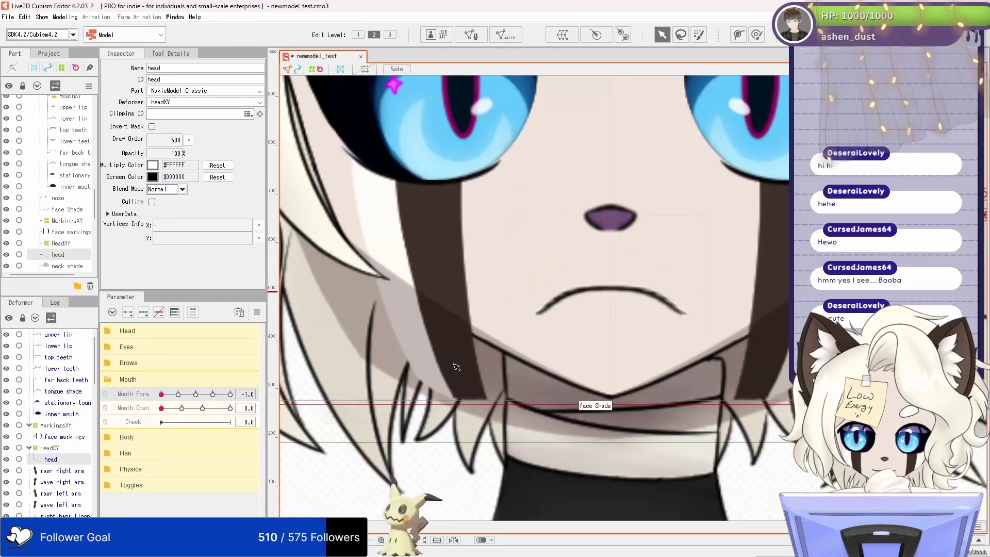
{"action": "key", "text": "Escape"}
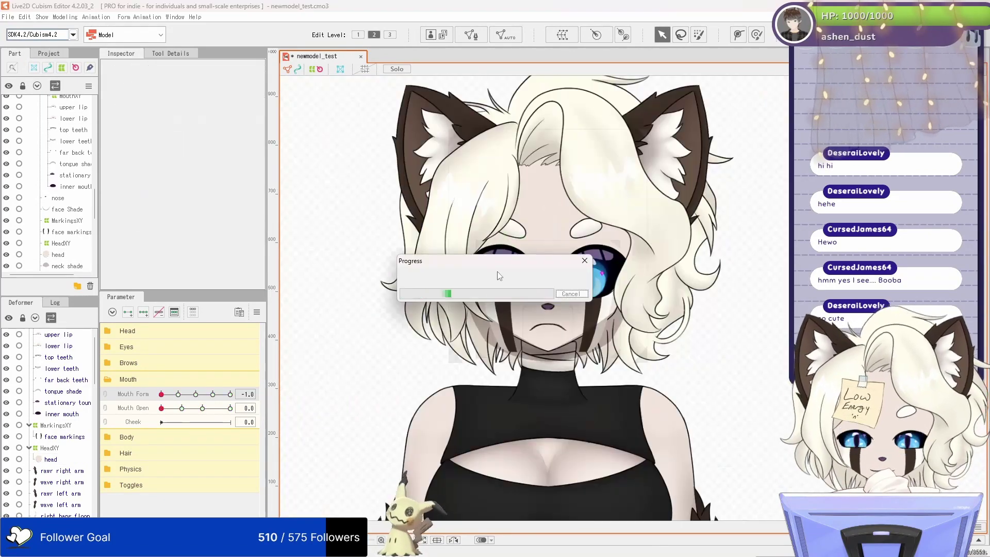
Step: Flatten the middle of the upper lip's deform path at Mouth Form -0.5
{"action": "left_click", "coordinate": [543, 324]}
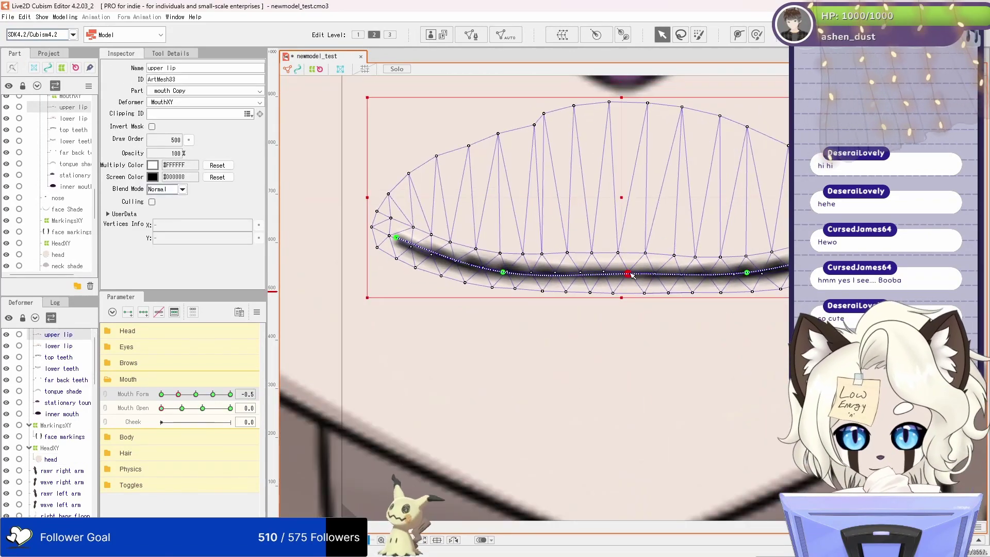
{"action": "left_click", "coordinate": [628, 273]}
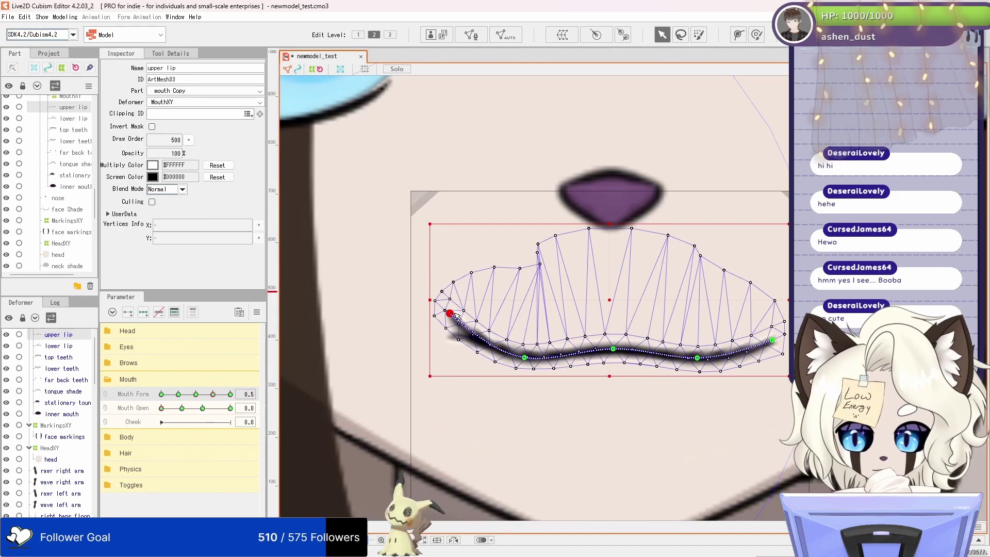
Step: Shape the lower lip into a slight smile at Mouth Form 0.5 and adjust its outer mesh with the deform brush
{"action": "left_click", "coordinate": [626, 425]}
{"action": "key", "text": "b"}
{"action": "left_click_drag", "start_coordinate": [756, 454], "coordinate": [735, 454]}
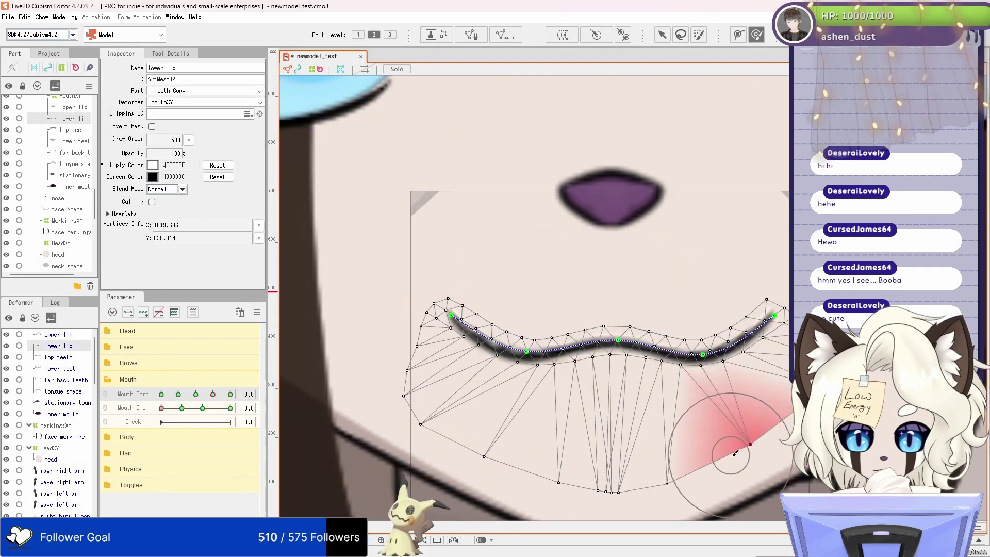
{"action": "scroll", "coordinate": [658, 115], "scroll_direction": "down", "scroll_amount": 3}
{"action": "left_click", "coordinate": [396, 296]}
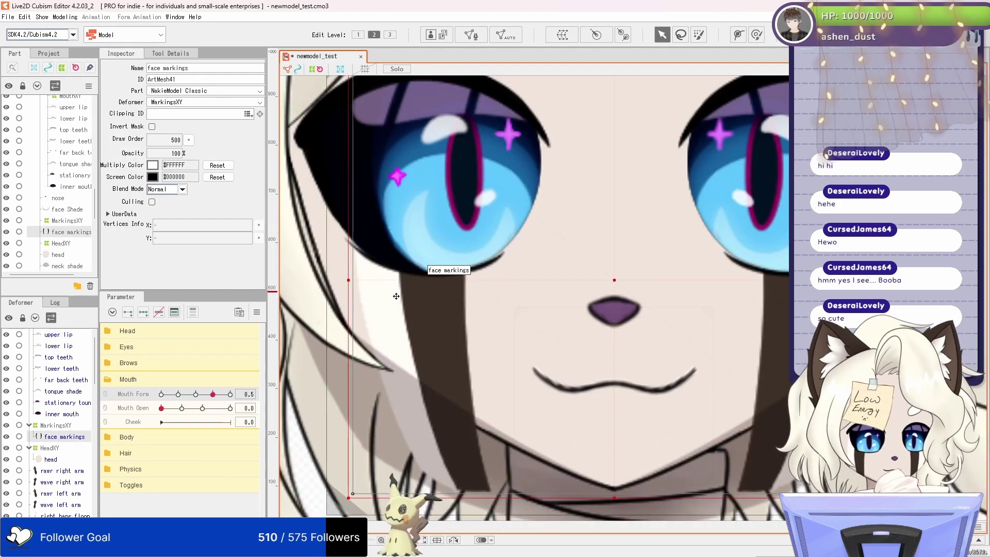
Step: Raise the corners of the upper and lower lips into a wide smile at Mouth Form 1.0
{"action": "left_click", "coordinate": [633, 389]}
{"action": "key", "text": "p"}
{"action": "scroll", "coordinate": [567, 361], "scroll_direction": "up", "scroll_amount": 3}
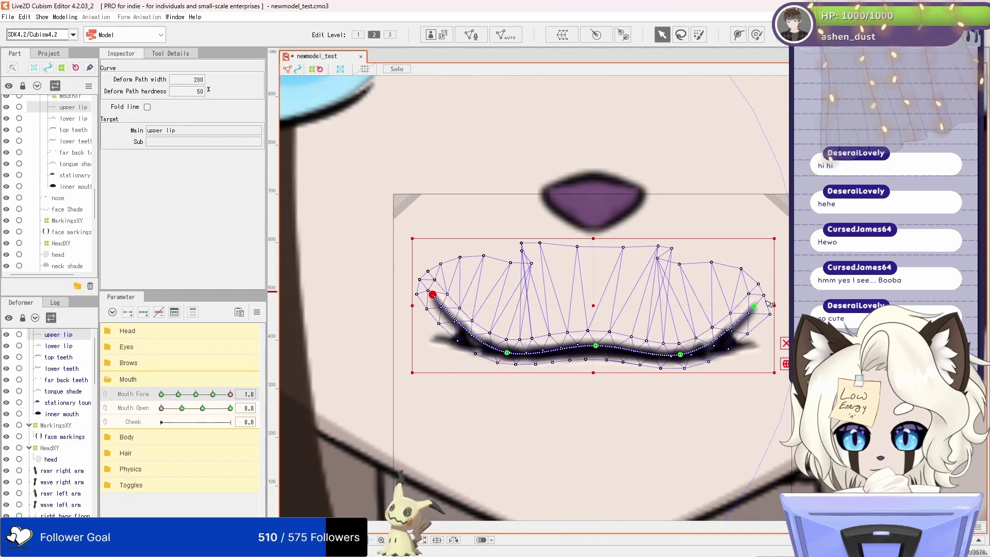
{"action": "left_click", "coordinate": [764, 347]}
{"action": "key", "text": "p"}
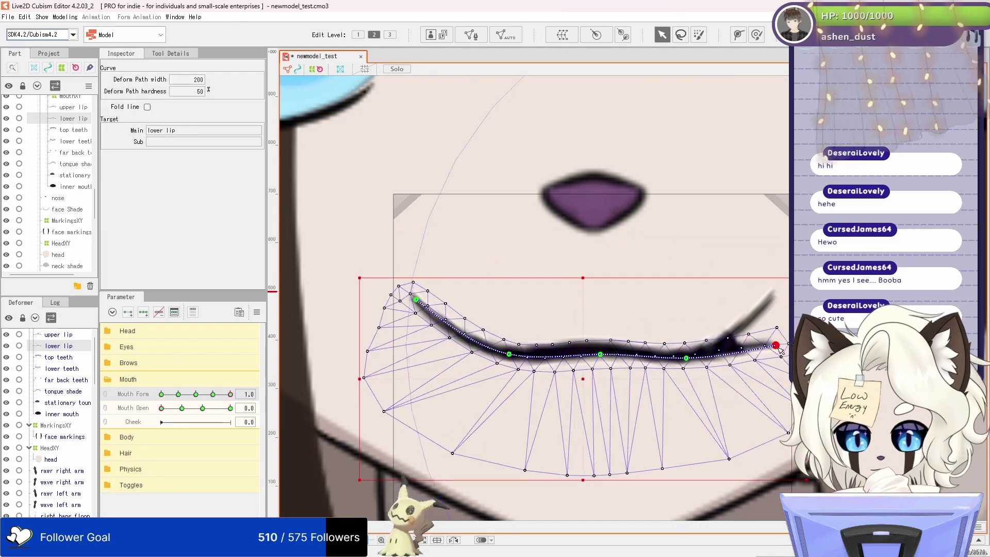
{"action": "left_click_drag", "start_coordinate": [776, 345], "coordinate": [772, 296]}
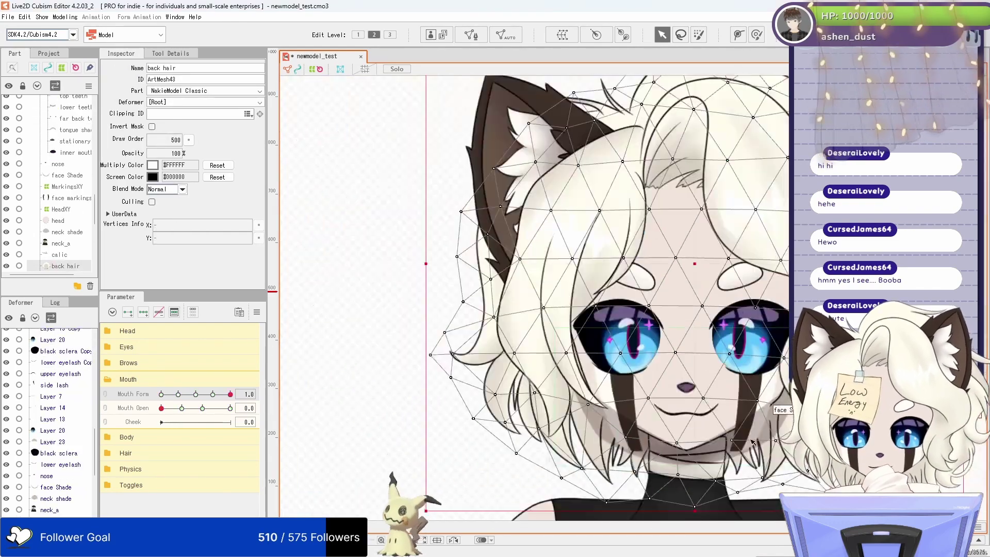
Step: Review the lips at Mouth Form -0.5, then refine the upper lip's smile curve at Mouth Form 1.0
{"action": "left_click", "coordinate": [194, 394]}
{"action": "left_click", "coordinate": [639, 384]}
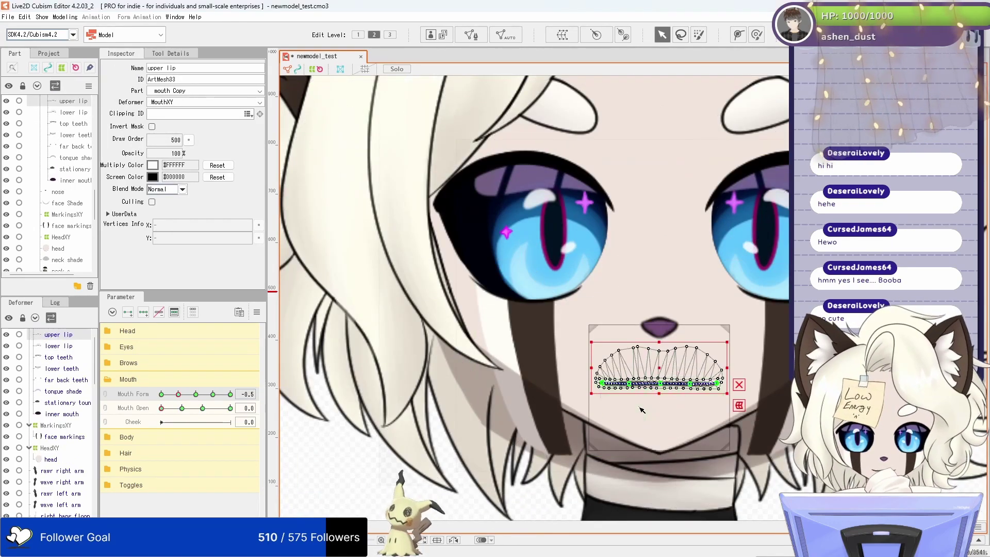
{"action": "scroll", "coordinate": [637, 407], "scroll_direction": "up", "scroll_amount": 3}
{"action": "scroll", "coordinate": [679, 440], "scroll_direction": "down", "scroll_amount": 5}
{"action": "left_click", "coordinate": [231, 394]}
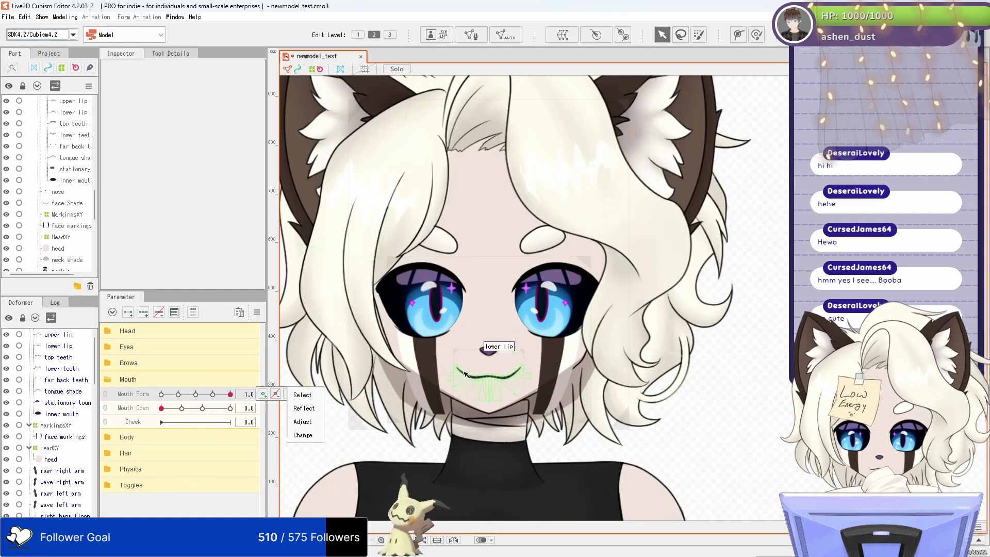
{"action": "scroll", "coordinate": [495, 336], "scroll_direction": "up", "scroll_amount": 5}
{"action": "left_click", "coordinate": [410, 340]}
{"action": "left_click", "coordinate": [410, 341]}
{"action": "scroll", "coordinate": [629, 381], "scroll_direction": "down", "scroll_amount": 4}
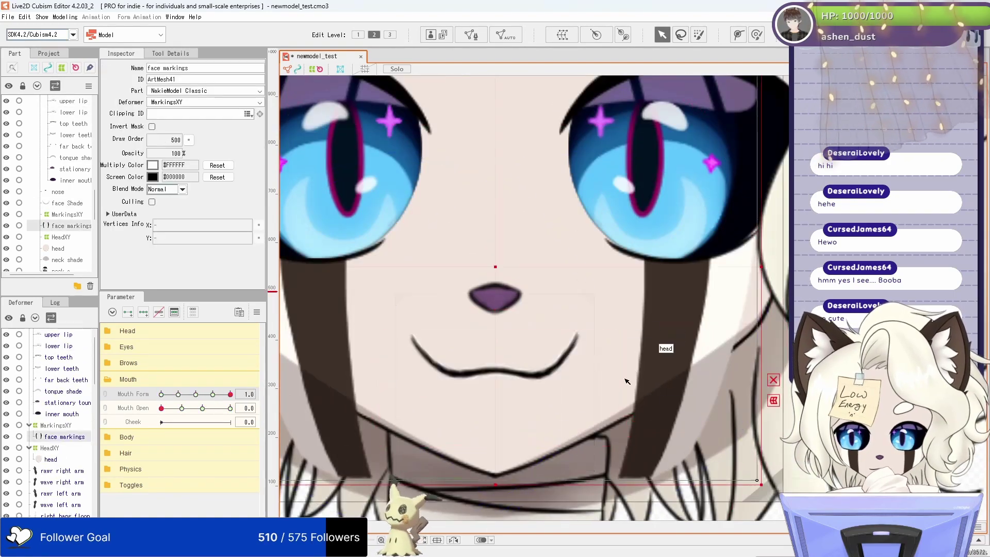
{"action": "scroll", "coordinate": [493, 358], "scroll_direction": "up", "scroll_amount": 5}
{"action": "left_click", "coordinate": [494, 359]}
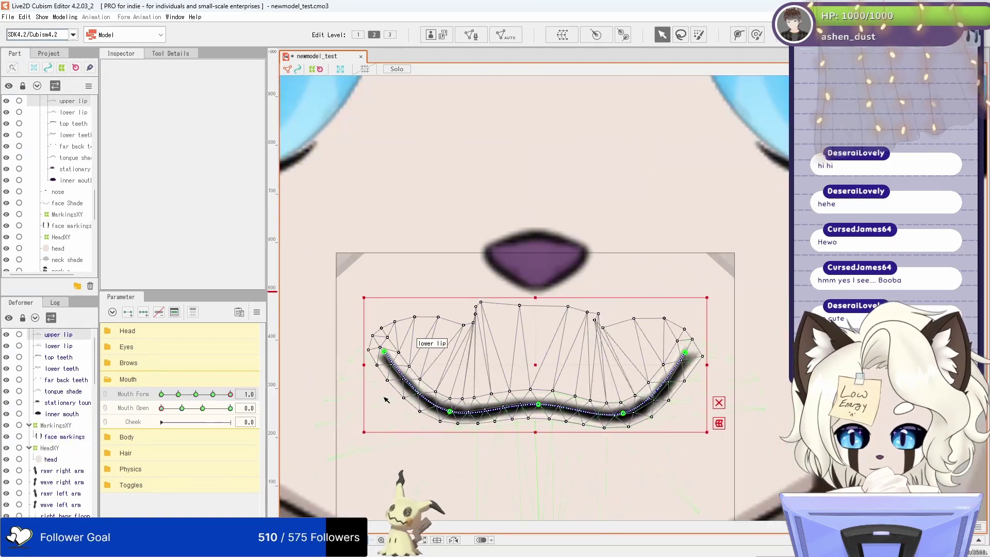
Step: Adjust the lower lip's deform path to follow the upper lip at Mouth Form 1.0, and save the model
{"action": "scroll", "coordinate": [716, 350], "scroll_direction": "down", "scroll_amount": 4}
{"action": "left_click", "coordinate": [229, 394]}
{"action": "left_click", "coordinate": [229, 394]}
{"action": "scroll", "coordinate": [660, 361], "scroll_direction": "up", "scroll_amount": 4}
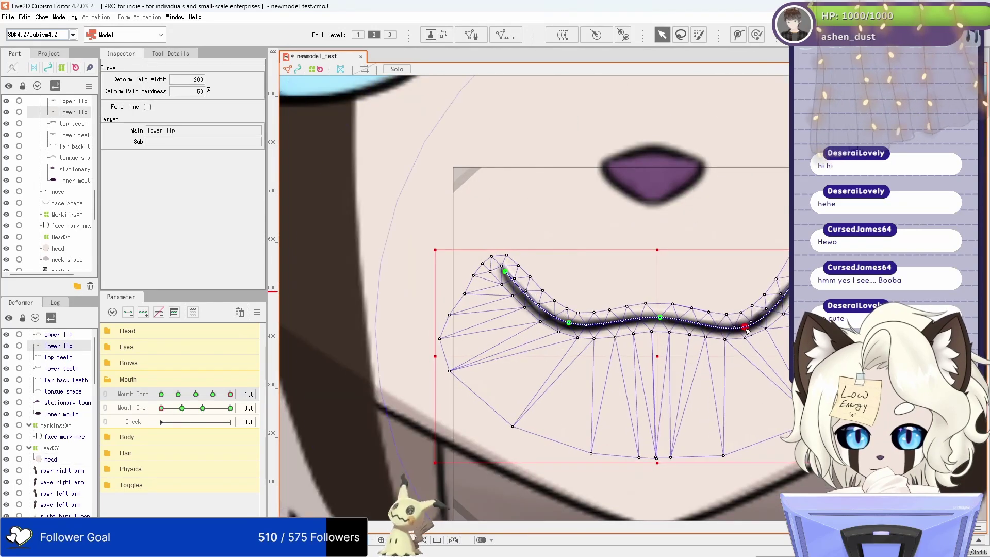
{"action": "scroll", "coordinate": [516, 361], "scroll_direction": "down", "scroll_amount": 4}
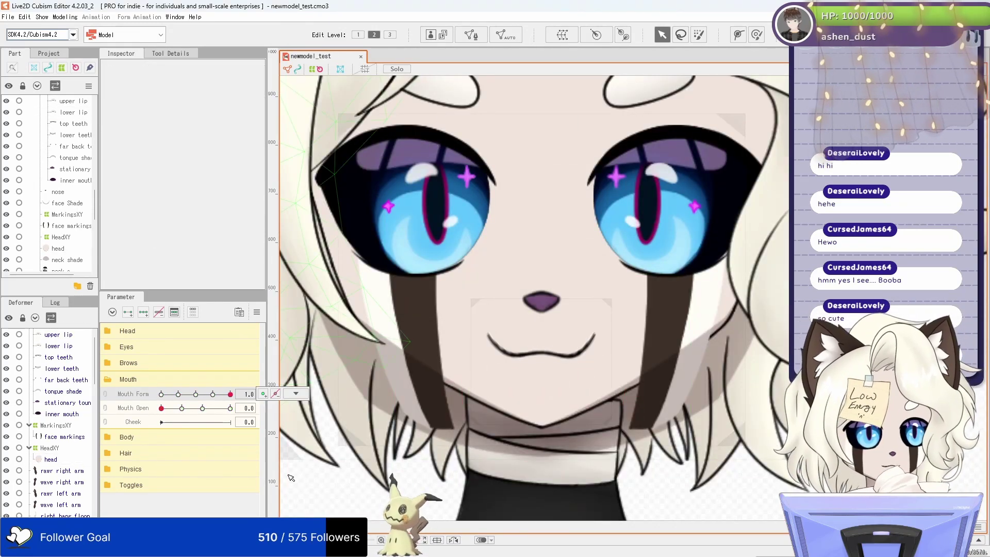
Step: Raise the centre of the upper lip into an arch at Mouth Form -1.0 and Mouth Open 0.3
{"action": "left_click", "coordinate": [166, 435]}
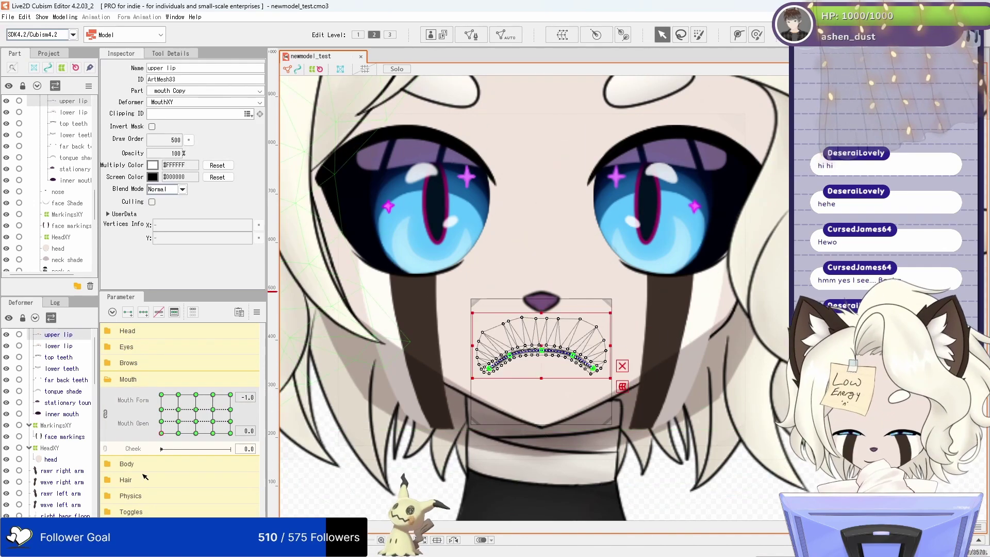
{"action": "left_click", "coordinate": [178, 395]}
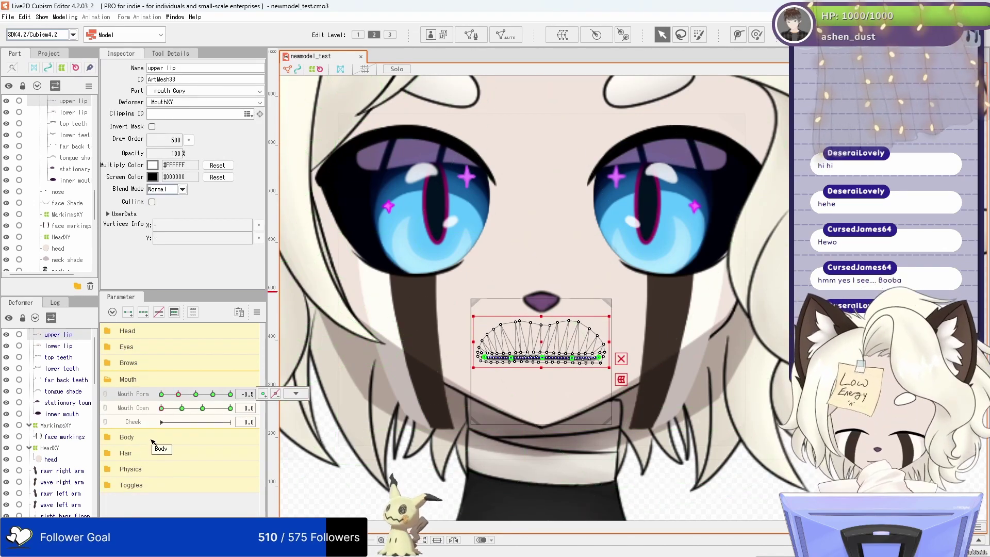
{"action": "scroll", "coordinate": [531, 300], "scroll_direction": "up", "scroll_amount": 5}
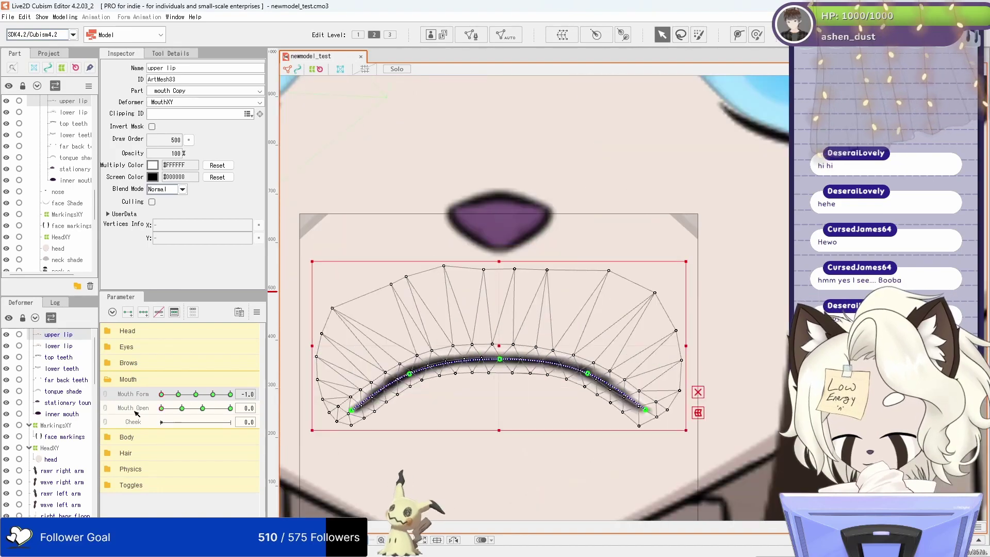
{"action": "double_click", "coordinate": [248, 408]}
{"action": "left_click", "coordinate": [508, 379]}
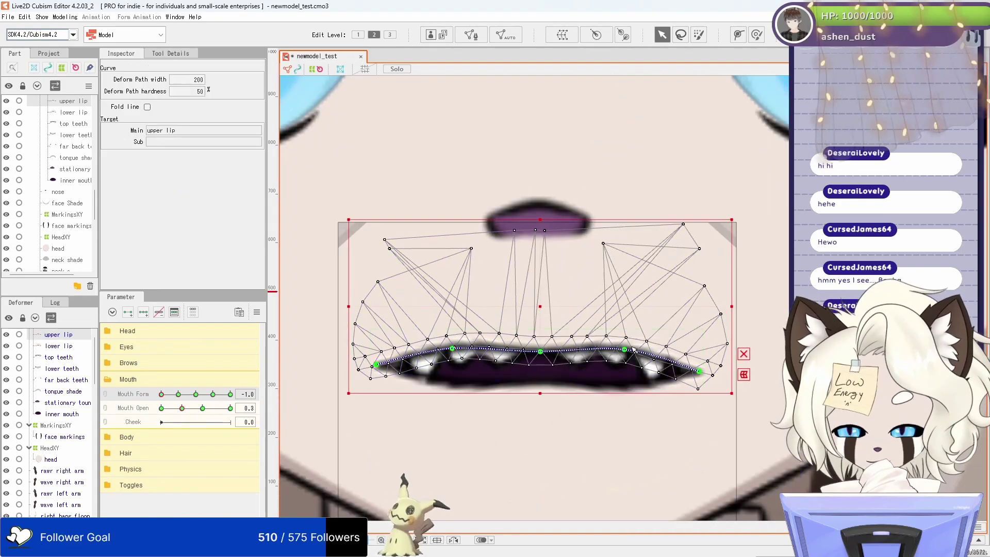
{"action": "left_click", "coordinate": [701, 369]}
{"action": "left_click", "coordinate": [539, 356]}
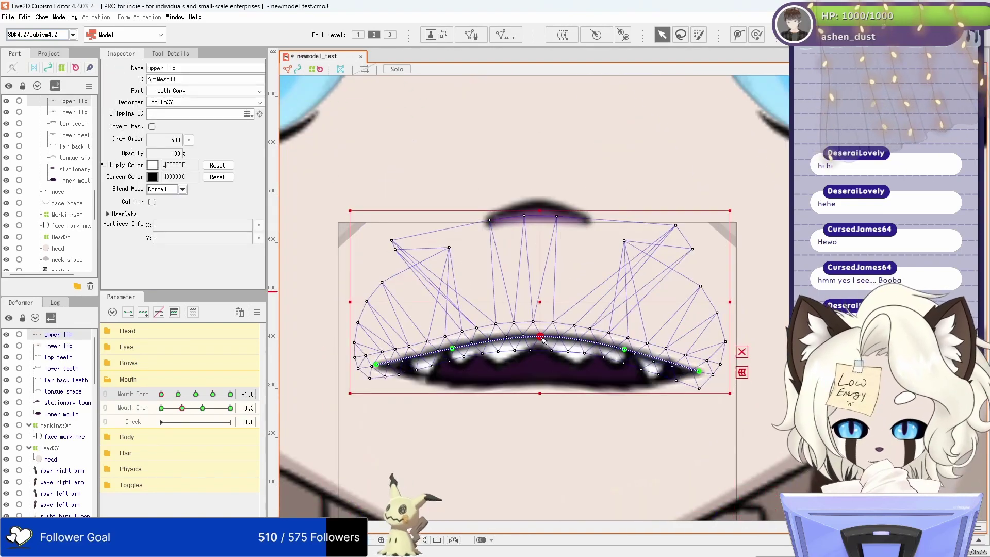
Step: Smooth the upper lip's outer mesh below the nose with the deform brush
{"action": "key", "text": "b"}
{"action": "mouse_move", "coordinate": [568, 244]}
{"action": "left_mouse_down"}
{"action": "mouse_move", "coordinate": [537, 262]}
{"action": "mouse_move", "coordinate": [405, 243]}
{"action": "left_mouse_up"}
{"action": "key", "text": "ctrl+z"}
{"action": "scroll", "coordinate": [618, 270], "scroll_direction": "down", "scroll_amount": 2}
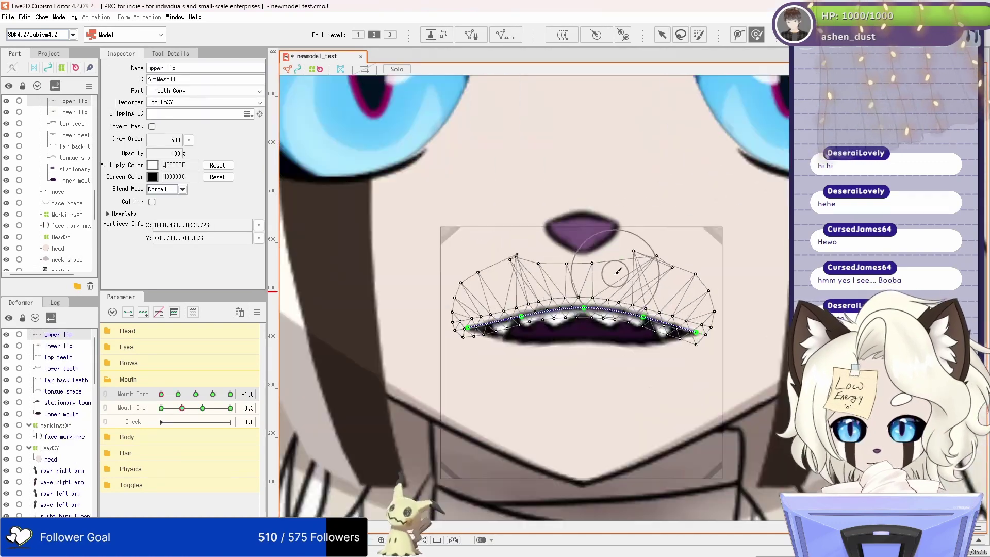
Step: Pull the lower lip's deform path down into a deeper bowl shape at Mouth Form -1.0 and Mouth Open 0.3
{"action": "scroll", "coordinate": [548, 304], "scroll_direction": "up", "scroll_amount": 3}
{"action": "left_click", "coordinate": [516, 330]}
{"action": "scroll", "coordinate": [516, 330], "scroll_direction": "down", "scroll_amount": 3}
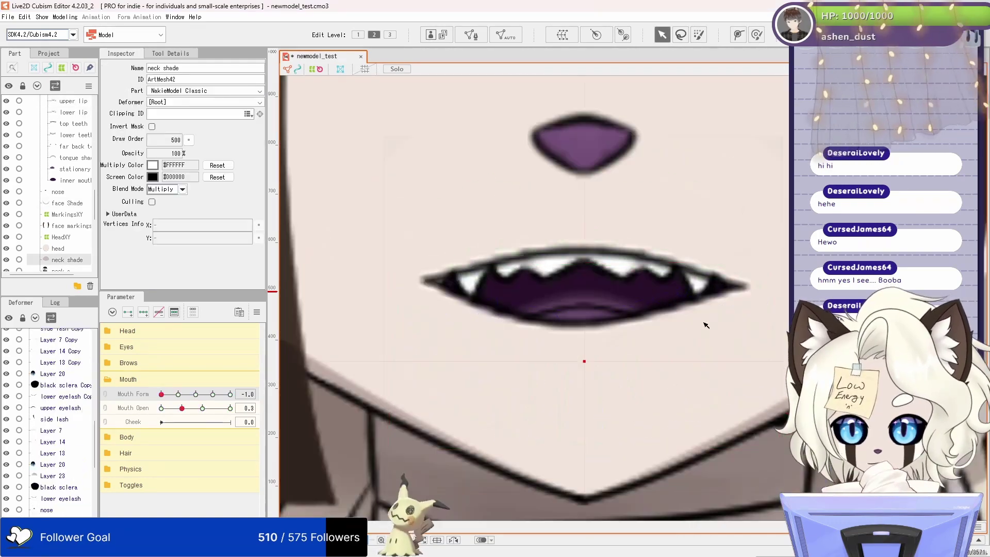
{"action": "left_click", "coordinate": [421, 284]}
{"action": "left_click", "coordinate": [422, 285]}
{"action": "scroll", "coordinate": [515, 309], "scroll_direction": "down", "scroll_amount": 3}
{"action": "scroll", "coordinate": [697, 330], "scroll_direction": "up", "scroll_amount": 3}
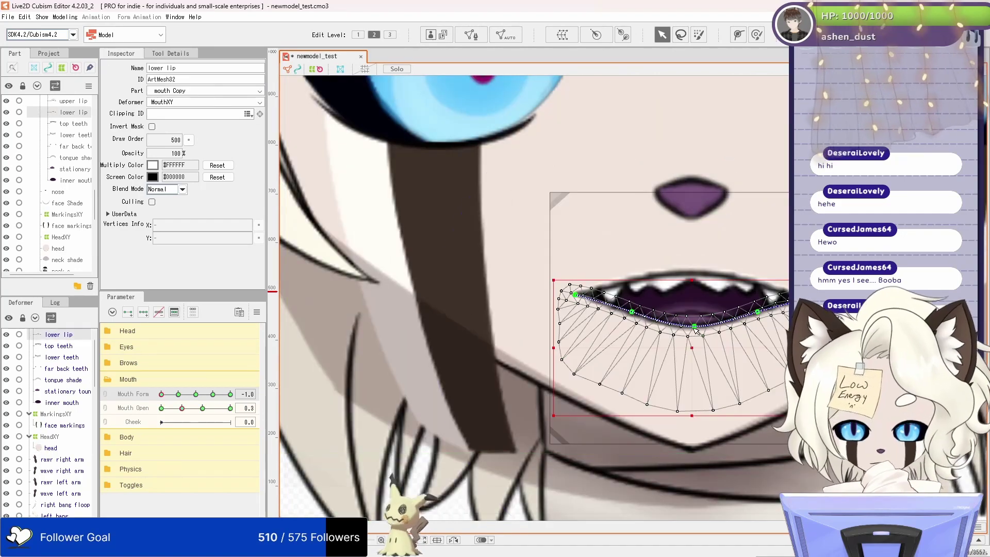
{"action": "left_click_drag", "start_coordinate": [633, 340], "coordinate": [583, 295]}
{"action": "left_click", "coordinate": [602, 222]}
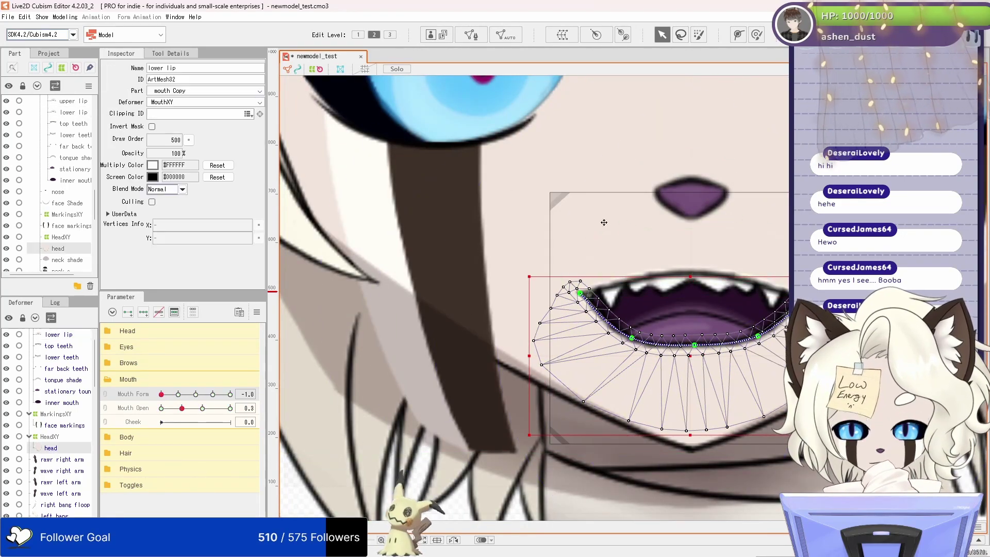
Step: Refine the lower lip's curve and align its corners with the ends of the upper lip at Mouth Open 0.3
{"action": "scroll", "coordinate": [670, 289], "scroll_direction": "up", "scroll_amount": 1}
{"action": "left_click", "coordinate": [735, 304]}
{"action": "left_click", "coordinate": [573, 338]}
{"action": "scroll", "coordinate": [574, 338], "scroll_direction": "down", "scroll_amount": 2}
{"action": "left_click", "coordinate": [398, 326]}
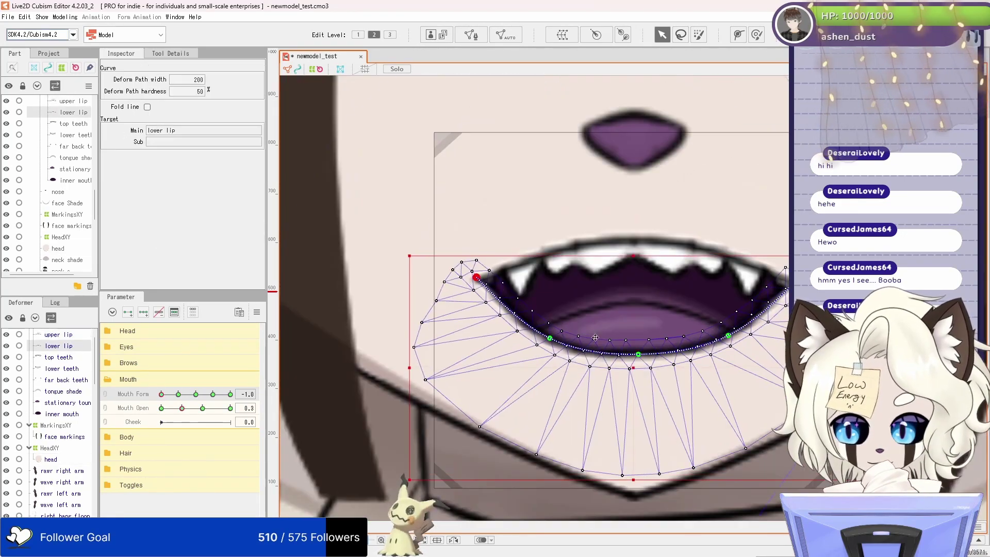
{"action": "scroll", "coordinate": [409, 332], "scroll_direction": "down", "scroll_amount": 2}
{"action": "scroll", "coordinate": [409, 332], "scroll_direction": "up", "scroll_amount": 2}
{"action": "left_click", "coordinate": [409, 331]}
{"action": "left_click", "coordinate": [725, 343]}
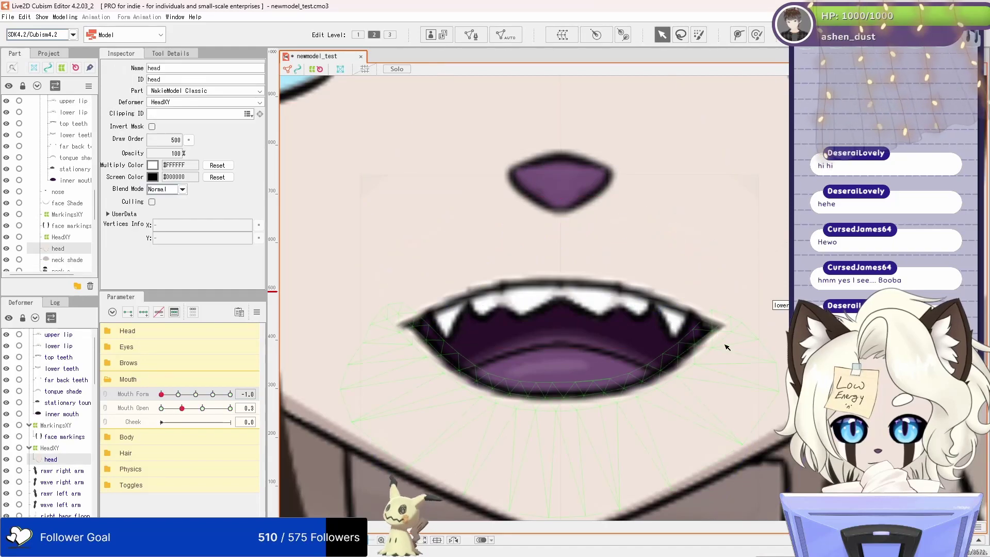
Step: Select the tongue shade mesh and set its Clipping ID to ArtMesh38
{"action": "left_click", "coordinate": [586, 404]}
{"action": "left_click", "coordinate": [644, 334]}
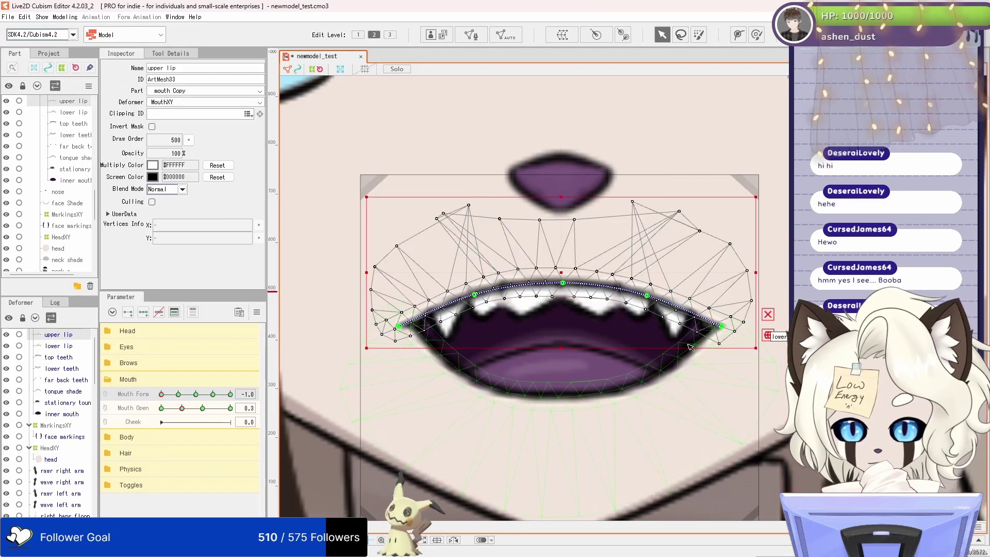
{"action": "left_click", "coordinate": [643, 335]}
{"action": "left_click", "coordinate": [643, 335]}
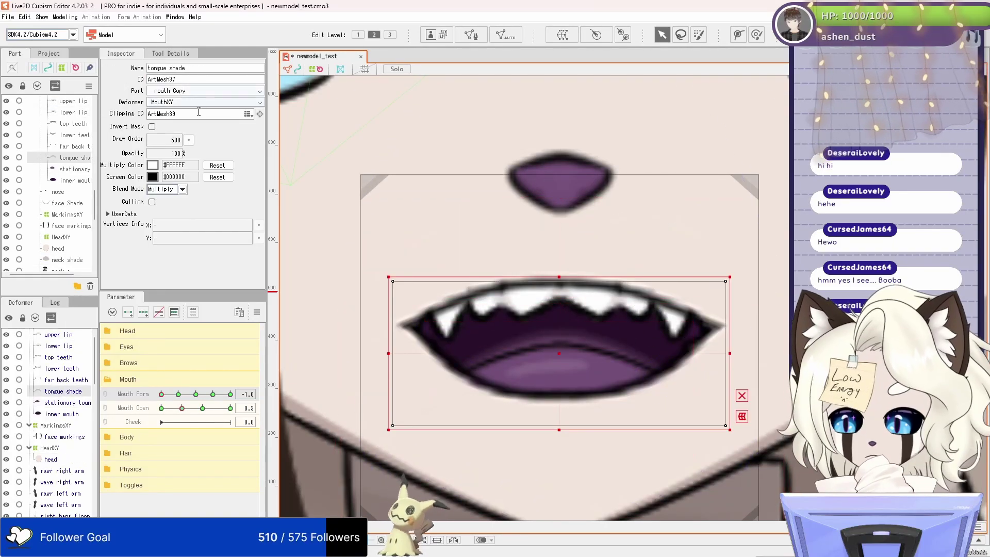
{"action": "scroll", "coordinate": [634, 379], "scroll_direction": "down", "scroll_amount": 2}
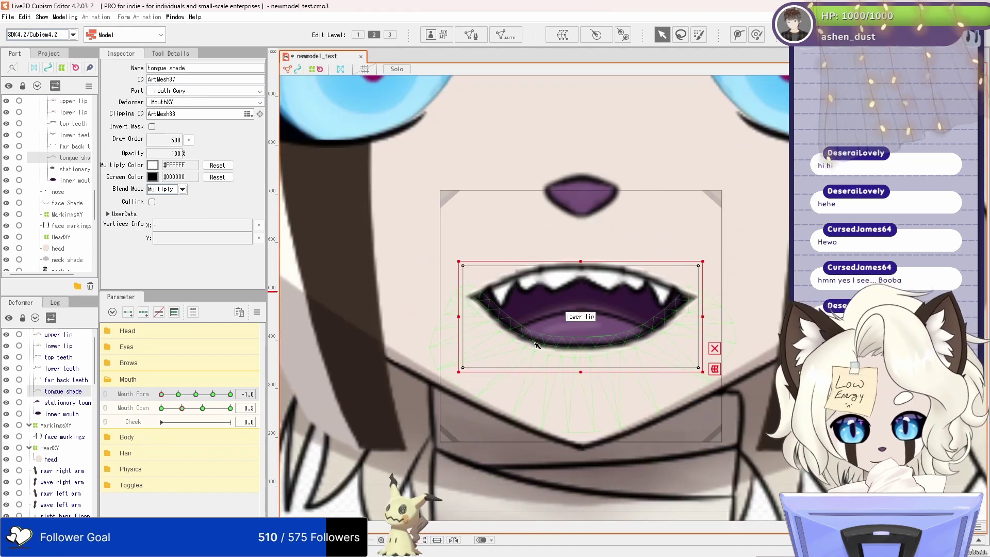
Step: Fine-tune the upper lip's mesh around the fangs at Mouth Form -1.0 and Mouth Open 0.3
{"action": "left_click", "coordinate": [602, 301]}
{"action": "scroll", "coordinate": [567, 284], "scroll_direction": "up", "scroll_amount": 5}
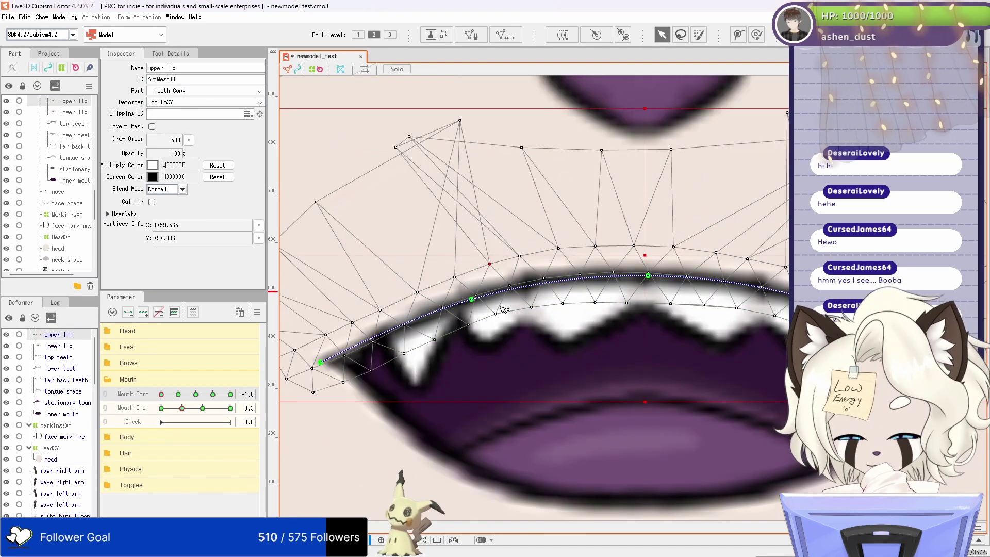
{"action": "scroll", "coordinate": [504, 309], "scroll_direction": "down", "scroll_amount": 4}
Step: Move the lower lip down to open the mouth at Mouth Form -1.0 and Mouth Open 0.6
{"action": "left_click", "coordinate": [703, 394]}
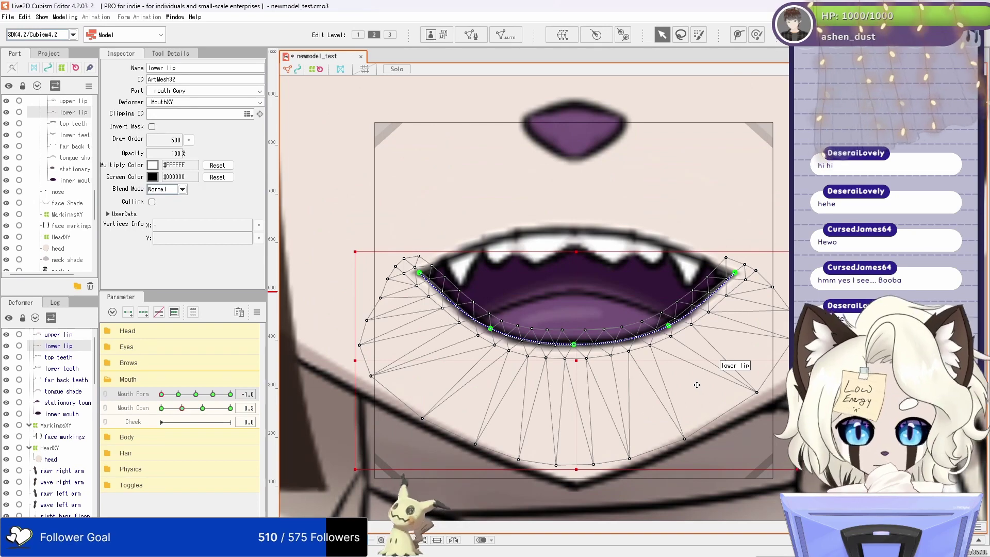
{"action": "left_click", "coordinate": [203, 408]}
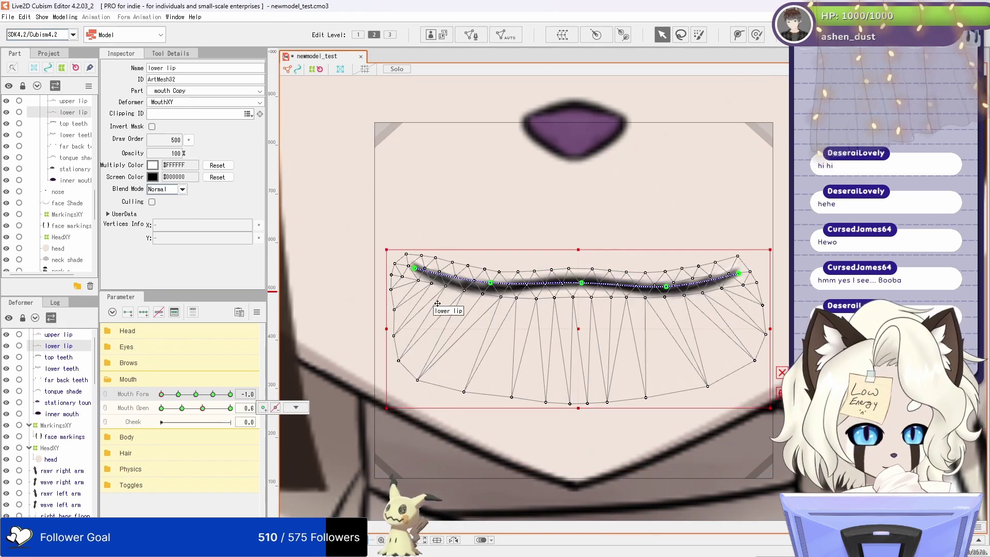
{"action": "key", "text": "ctrl+z"}
{"action": "key", "text": "ctrl+z"}
{"action": "key", "text": "ctrl+z"}
{"action": "left_click", "coordinate": [415, 317]}
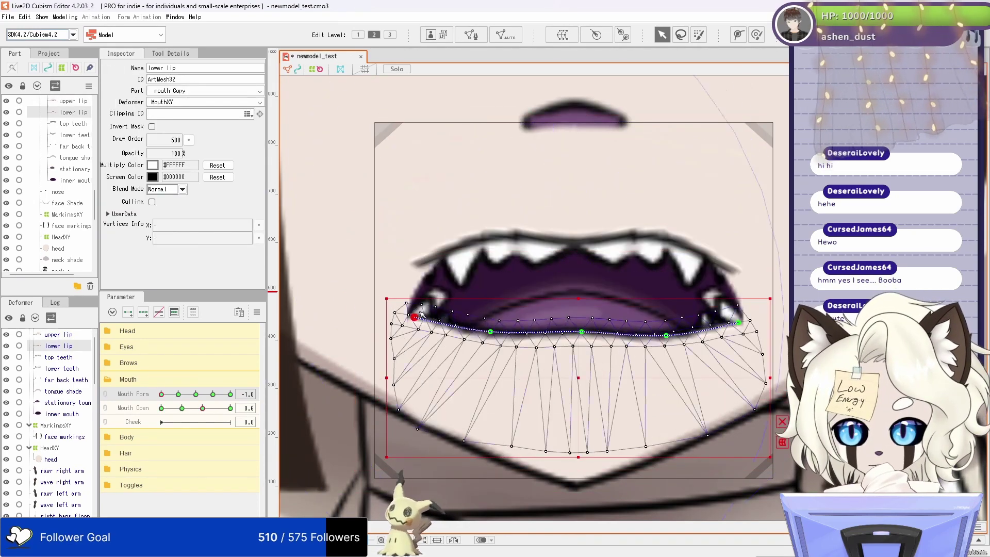
Step: Raise the lower lip's corners to meet the upper lip and draw in its outer mesh with the deform brush
{"action": "key", "text": "ctrl+z"}
{"action": "key", "text": "ctrl+z"}
{"action": "key", "text": "ctrl+z"}
{"action": "key", "text": "ctrl+z"}
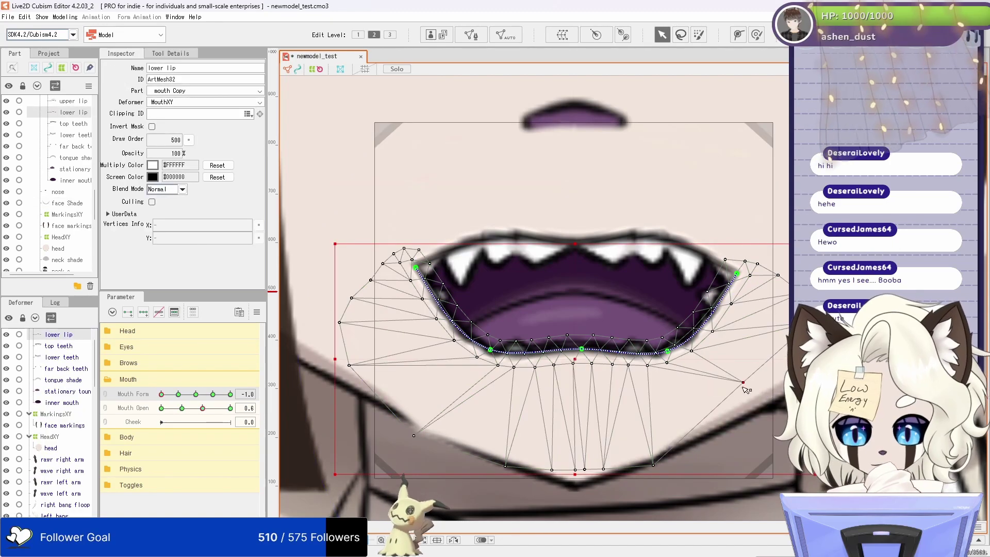
{"action": "key", "text": "ctrl+z"}
{"action": "key", "text": "ctrl+z"}
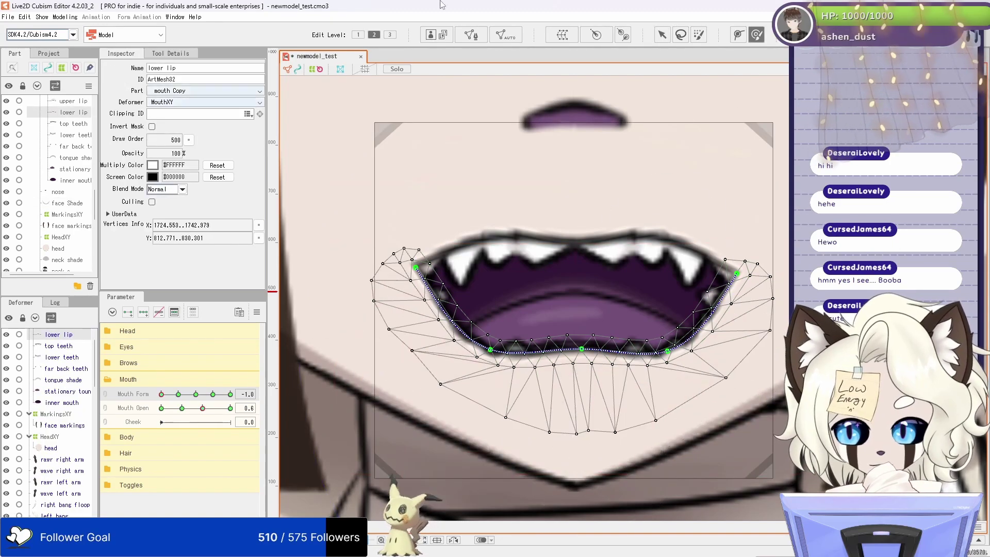
Step: Reshape the lower lip's deform path into a smooth bowl curve at Mouth Form -1.0 and Mouth Open 0.6
{"action": "key", "text": "ctrl+z"}
{"action": "key", "text": "ctrl+z"}
{"action": "key", "text": "ctrl+z"}
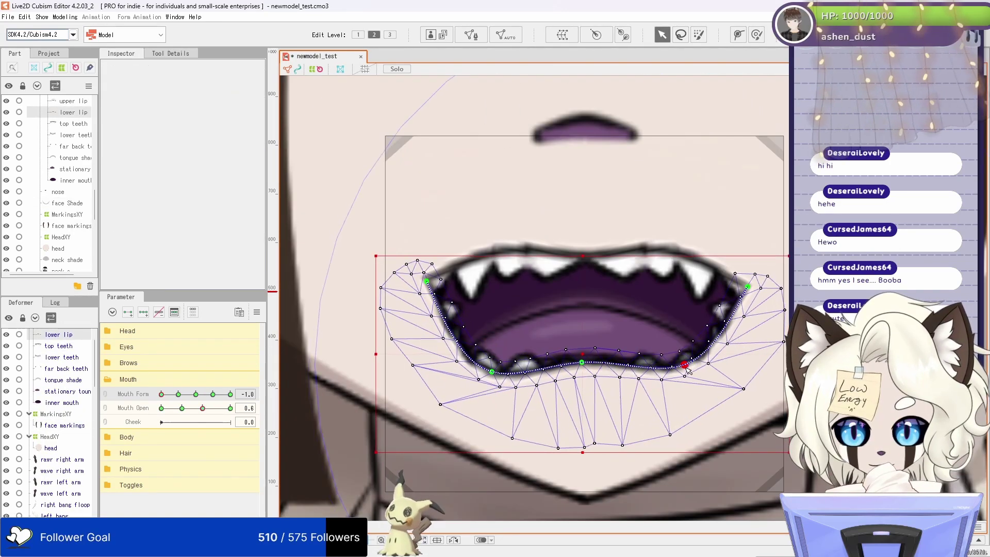
{"action": "key", "text": "ctrl+z"}
{"action": "key", "text": "ctrl+z"}
{"action": "key", "text": "ctrl+z"}
{"action": "key", "text": "ctrl+z"}
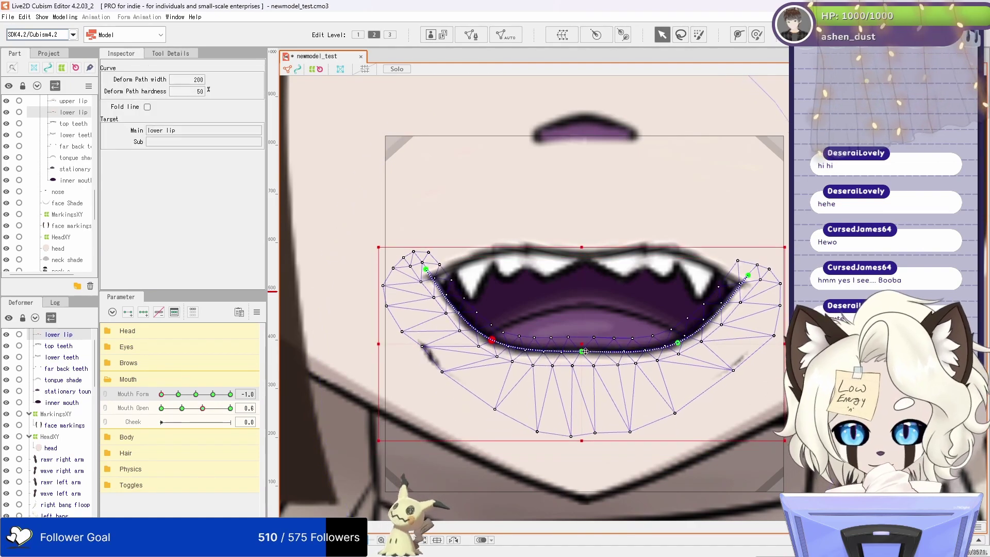
{"action": "left_click", "coordinate": [449, 375]}
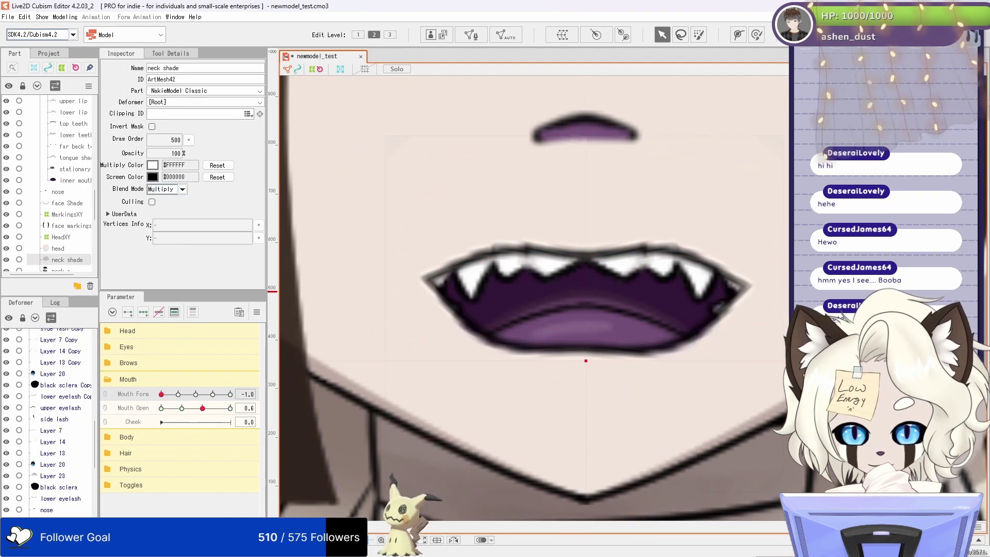
{"action": "scroll", "coordinate": [449, 375], "scroll_direction": "down", "scroll_amount": 3}
Step: Draw the upper lip's corners inward at Mouth Form -1.0 and Mouth Open 0.3 to narrow the mouth
{"action": "left_click", "coordinate": [180, 408]}
{"action": "key", "text": "ctrl+z"}
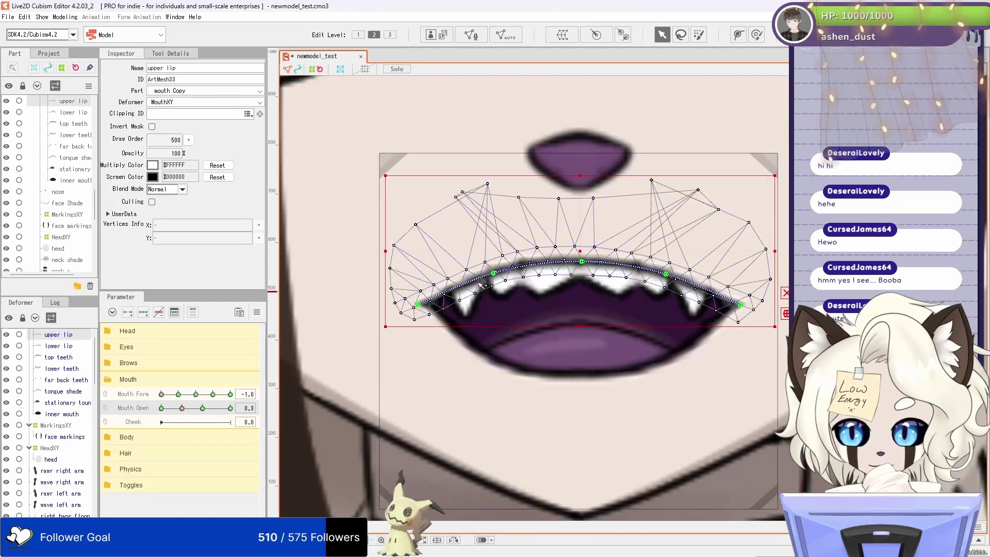
{"action": "left_click", "coordinate": [499, 361]}
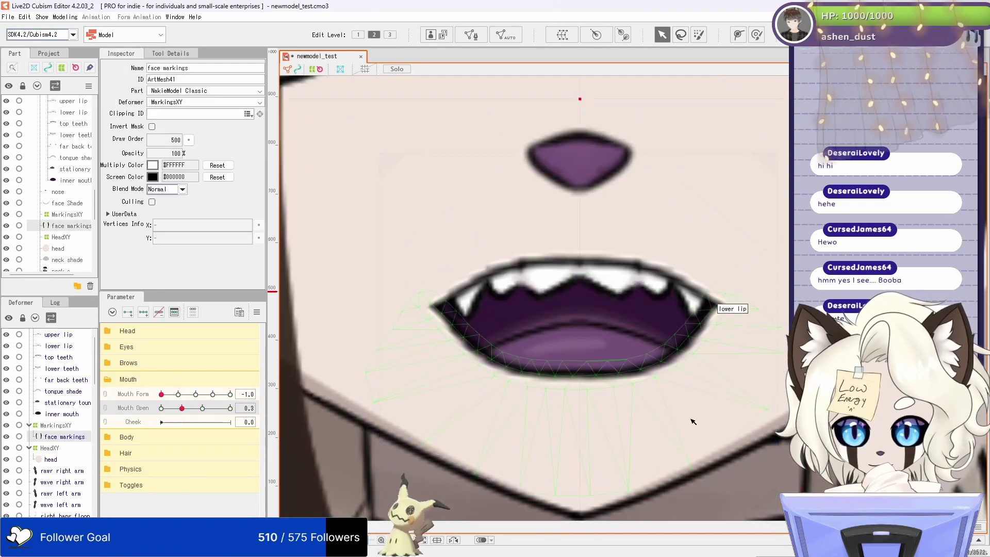
Step: Pull the lower lip's corners inward to match the narrowed upper lip at Mouth Open 0.3
{"action": "left_click", "coordinate": [720, 304]}
{"action": "key", "text": "ctrl+z"}
{"action": "key", "text": "ctrl+z"}
{"action": "key", "text": "ctrl+z"}
{"action": "key", "text": "ctrl+z"}
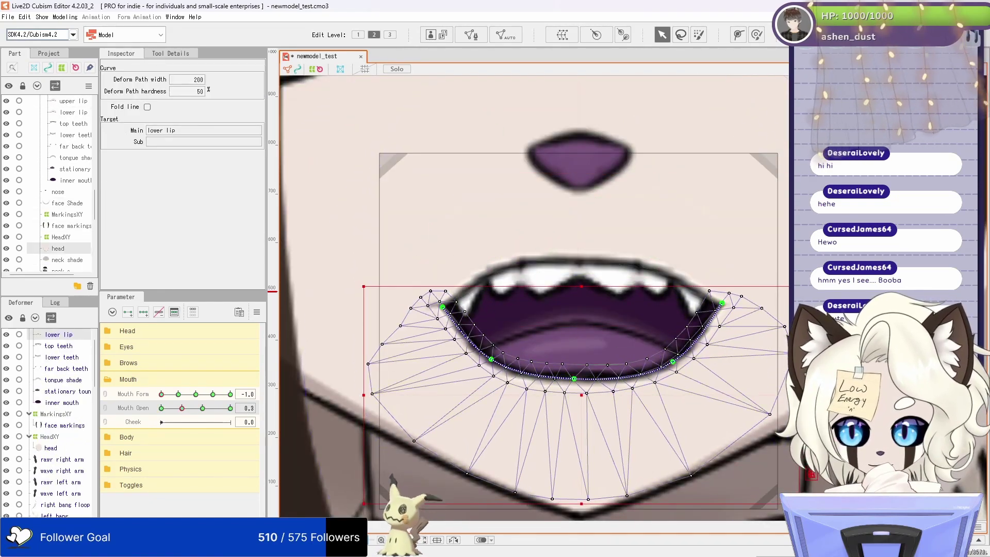
Step: Refine both lips' curves so their corners join cleanly around the teeth at Mouth Open 0.3
{"action": "key", "text": "ctrl+z"}
{"action": "key", "text": "ctrl+z"}
{"action": "key", "text": "ctrl+z"}
{"action": "key", "text": "ctrl+z"}
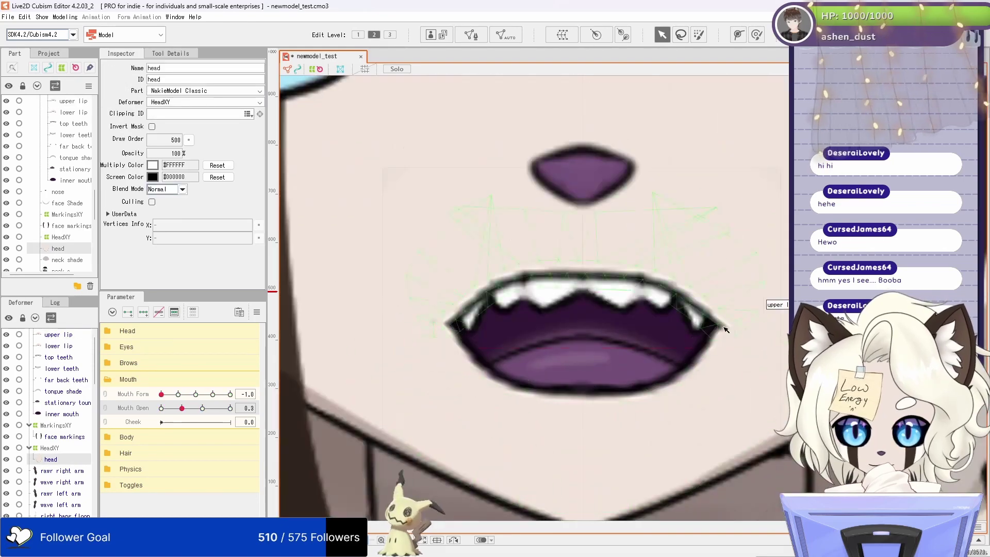
{"action": "key", "text": "ctrl+z"}
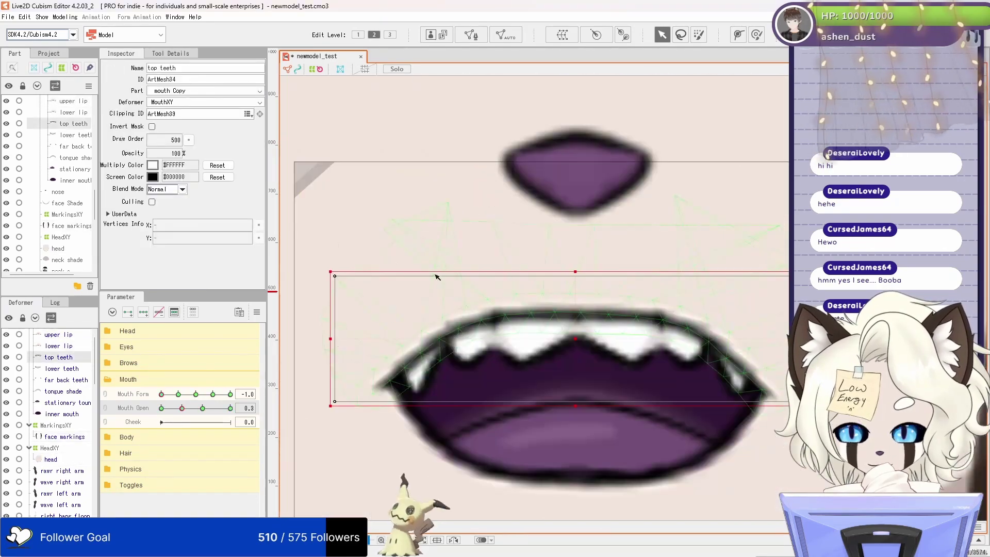
Step: Open the texture atlas editor and update TextureAtlas1 at 4096 × 4096
{"action": "left_click", "coordinate": [561, 34]}
{"action": "left_click", "coordinate": [747, 143]}
{"action": "left_click", "coordinate": [351, 222]}
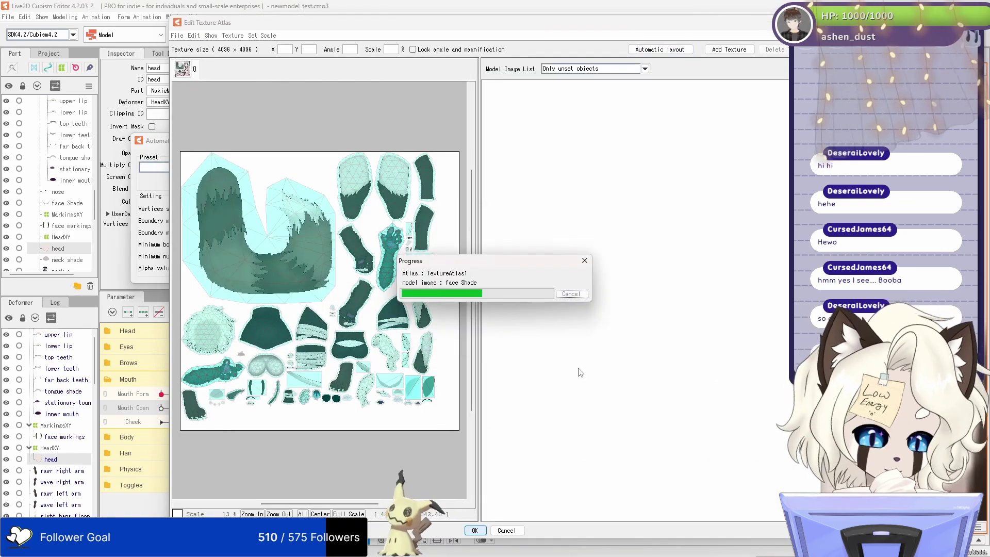
{"action": "key", "text": "Return"}
Step: Check the iris meshes of both eyes on the full face and save the model
{"action": "scroll", "coordinate": [670, 309], "scroll_direction": "down", "scroll_amount": 5}
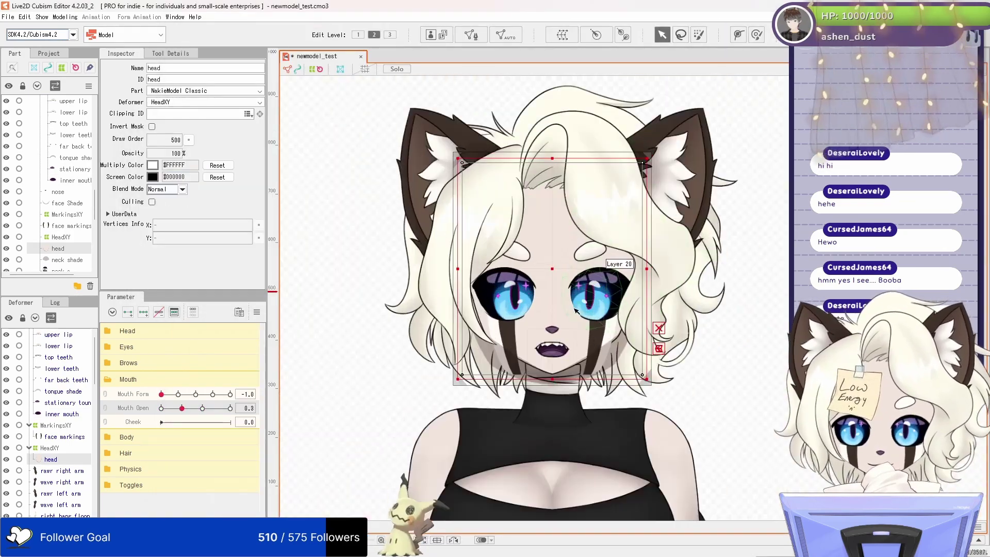
{"action": "scroll", "coordinate": [567, 320], "scroll_direction": "up", "scroll_amount": 3}
{"action": "left_click", "coordinate": [422, 258]}
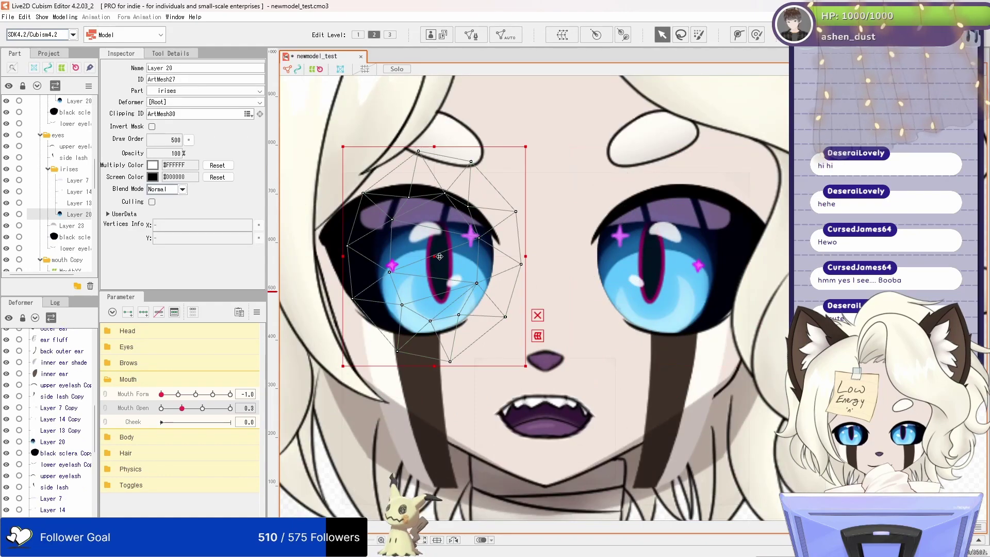
{"action": "left_click", "coordinate": [645, 257]}
{"action": "left_click", "coordinate": [422, 257]}
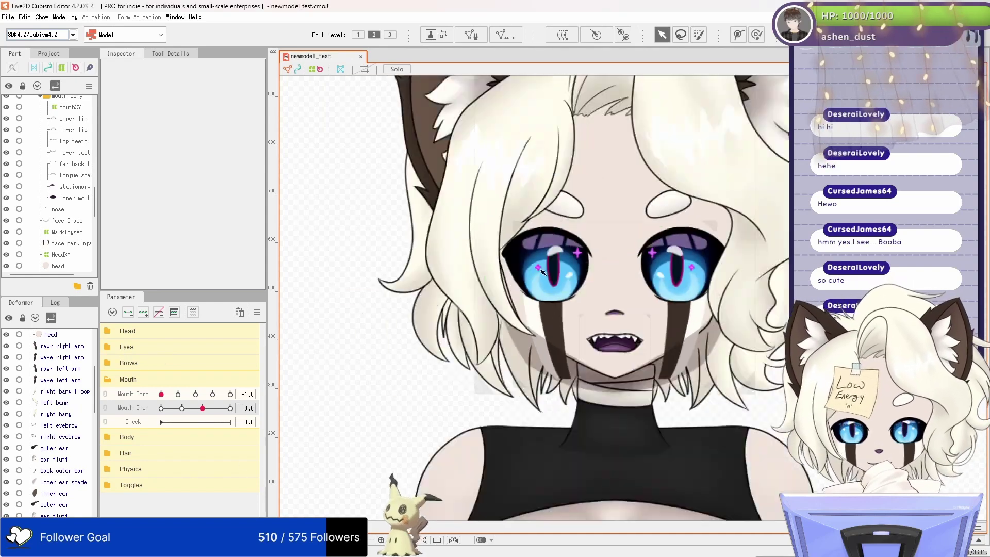
Step: Arch the upper lip and pull its corners in towards the lower lip at Mouth Form -1.0 and Mouth Open 0.6
{"action": "left_click_drag", "start_coordinate": [182, 408], "coordinate": [203, 408]}
{"action": "left_click", "coordinate": [572, 408]}
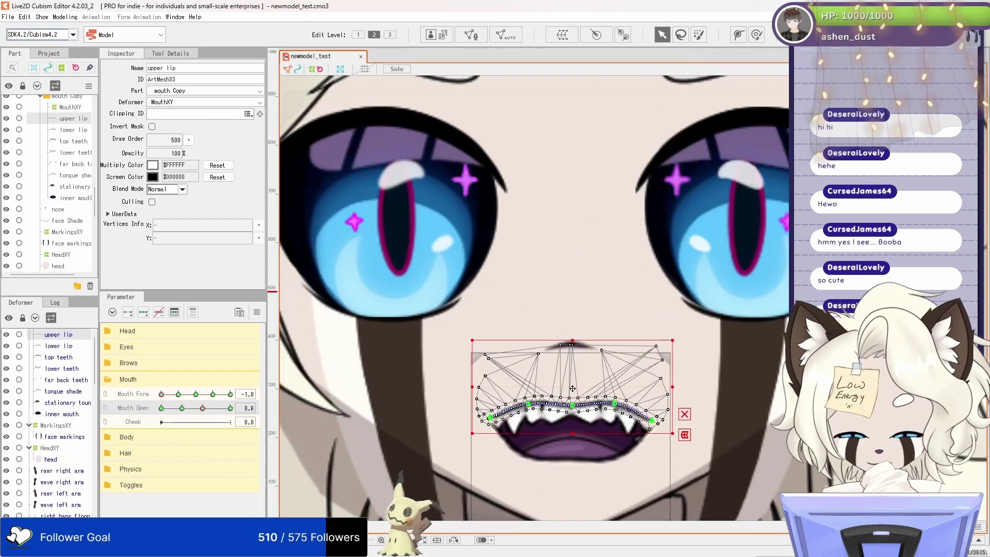
{"action": "left_click", "coordinate": [601, 397]}
{"action": "left_click", "coordinate": [577, 406]}
{"action": "scroll", "coordinate": [577, 405], "scroll_direction": "up", "scroll_amount": 2}
{"action": "left_click", "coordinate": [467, 417]}
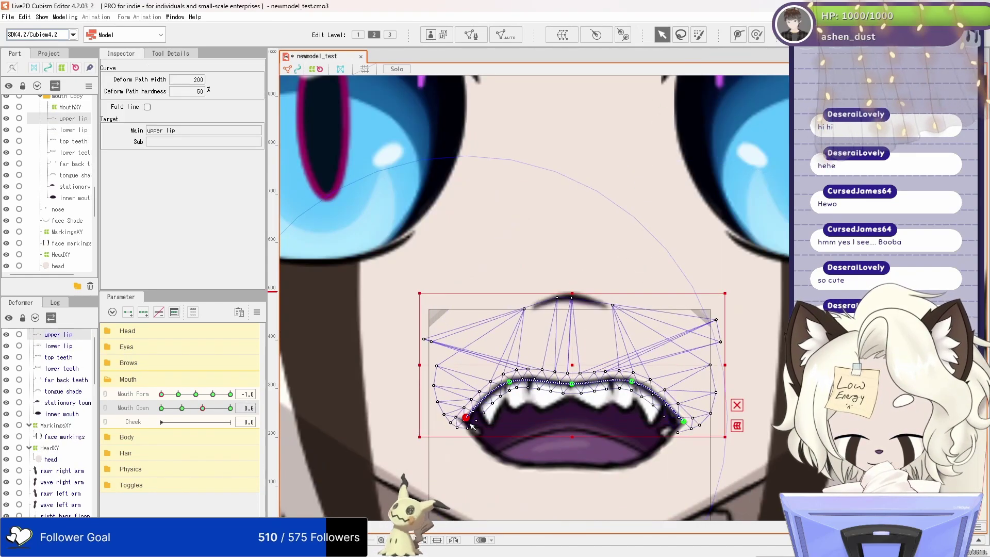
{"action": "left_click_drag", "start_coordinate": [576, 369], "coordinate": [573, 368]}
{"action": "left_click", "coordinate": [670, 424]}
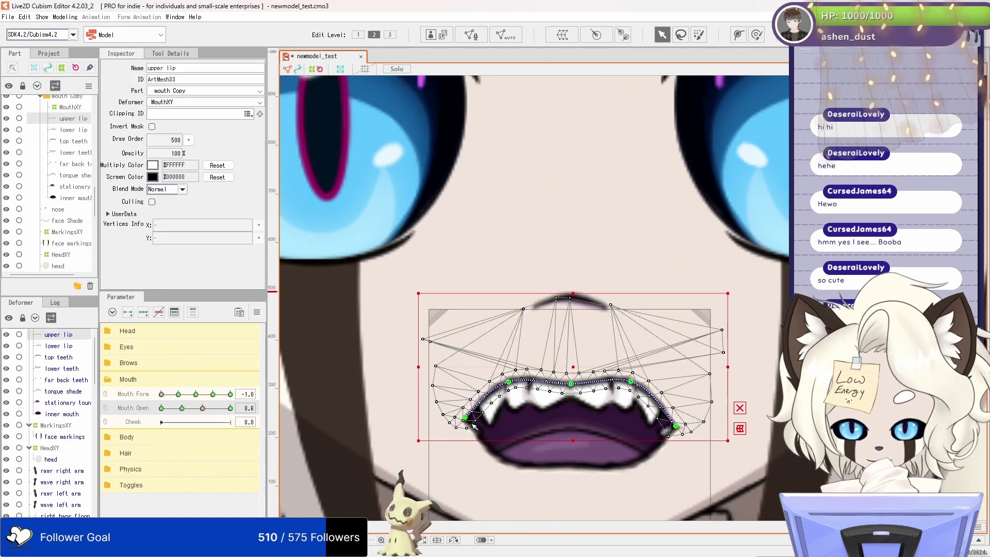
Step: Fit the lower lip's corner and lower curve to the upper lip at Mouth Form -1.0 and Mouth Open 0.6
{"action": "left_click", "coordinate": [554, 481]}
{"action": "left_click_drag", "start_coordinate": [678, 427], "coordinate": [674, 424]}
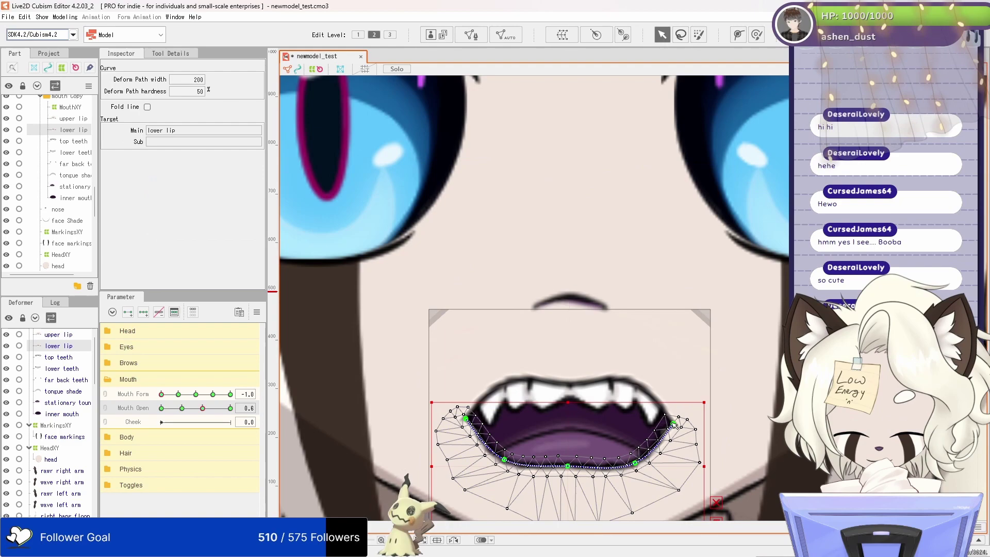
{"action": "left_click", "coordinate": [507, 468]}
{"action": "scroll", "coordinate": [507, 468], "scroll_direction": "up", "scroll_amount": 5}
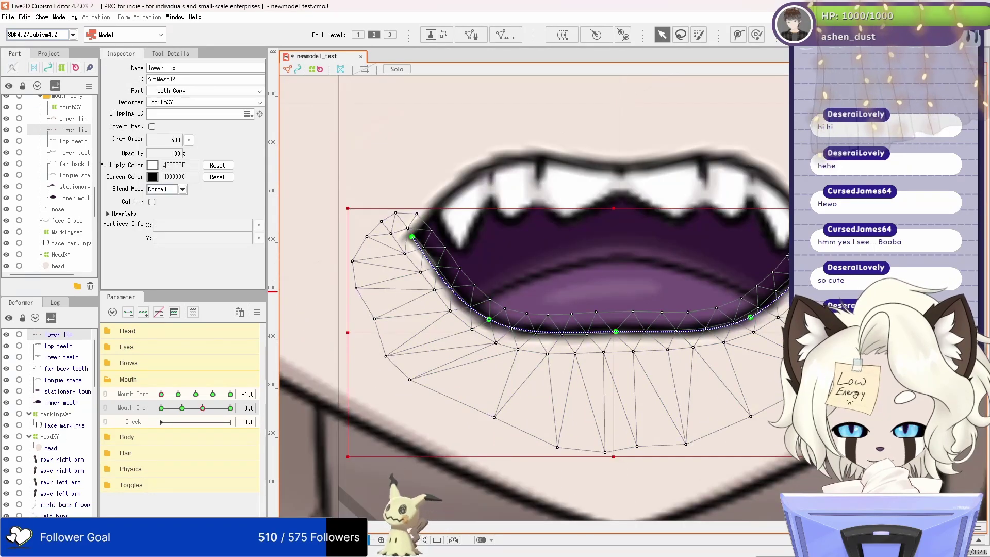
{"action": "left_click_drag", "start_coordinate": [489, 319], "coordinate": [484, 320]}
{"action": "scroll", "coordinate": [441, 452], "scroll_direction": "down", "scroll_amount": 5}
{"action": "left_click", "coordinate": [441, 452]}
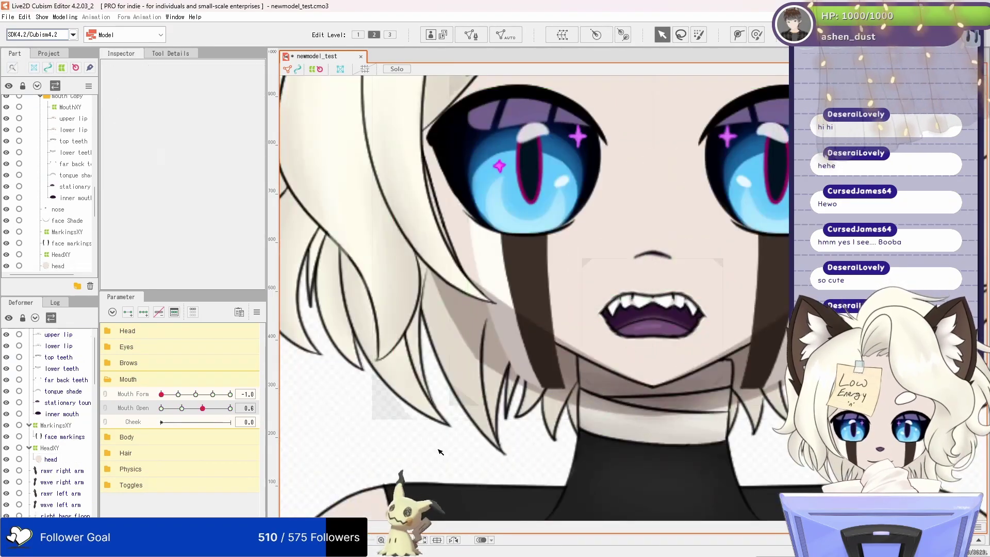
Step: Compare both lips and gather the upper lip's outer mesh points off the nose with the brush at Mouth Open 0.6
{"action": "left_click", "coordinate": [676, 303]}
{"action": "scroll", "coordinate": [675, 303], "scroll_direction": "up", "scroll_amount": 4}
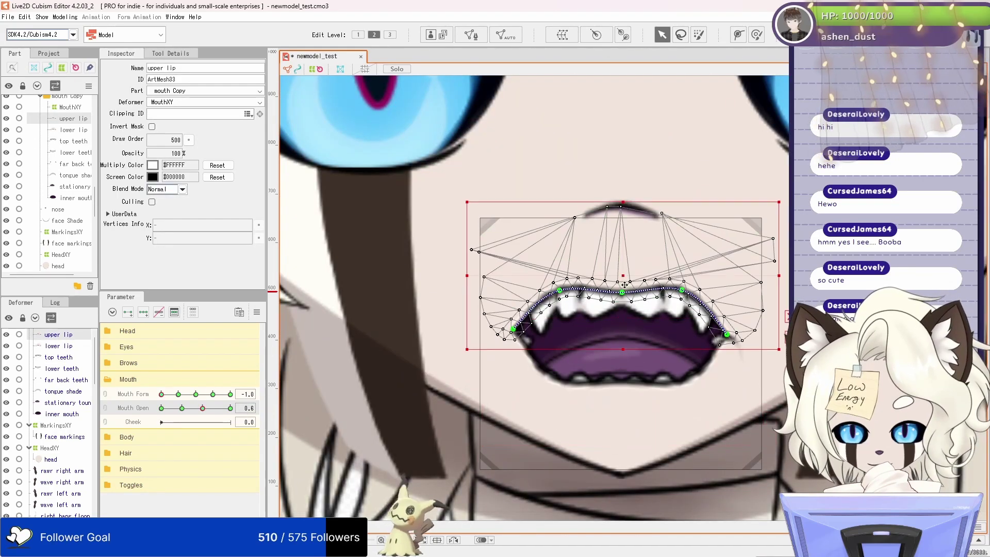
{"action": "left_click", "coordinate": [630, 354]}
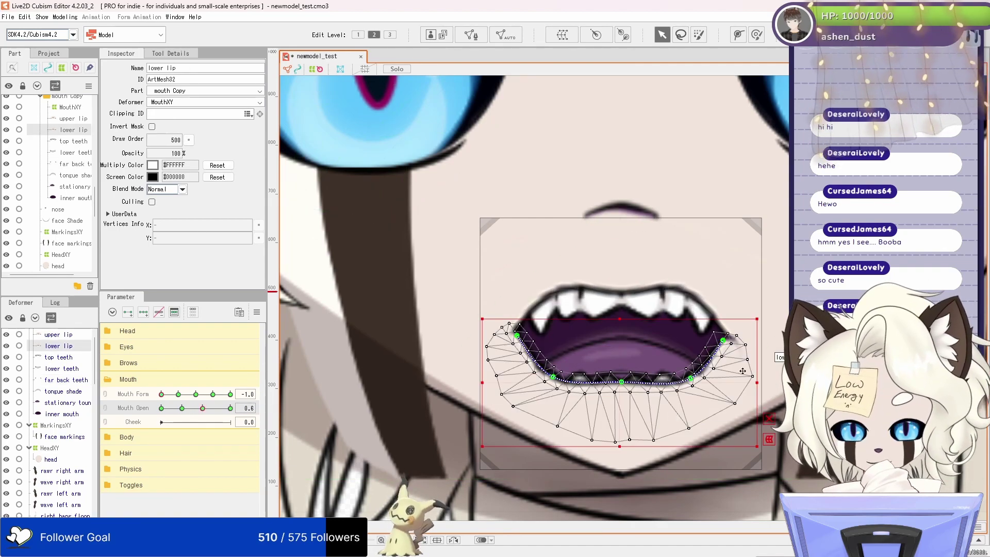
{"action": "scroll", "coordinate": [742, 370], "scroll_direction": "up", "scroll_amount": 5}
{"action": "scroll", "coordinate": [742, 370], "scroll_direction": "down", "scroll_amount": 5}
{"action": "left_click", "coordinate": [606, 439]}
{"action": "scroll", "coordinate": [606, 439], "scroll_direction": "up", "scroll_amount": 2}
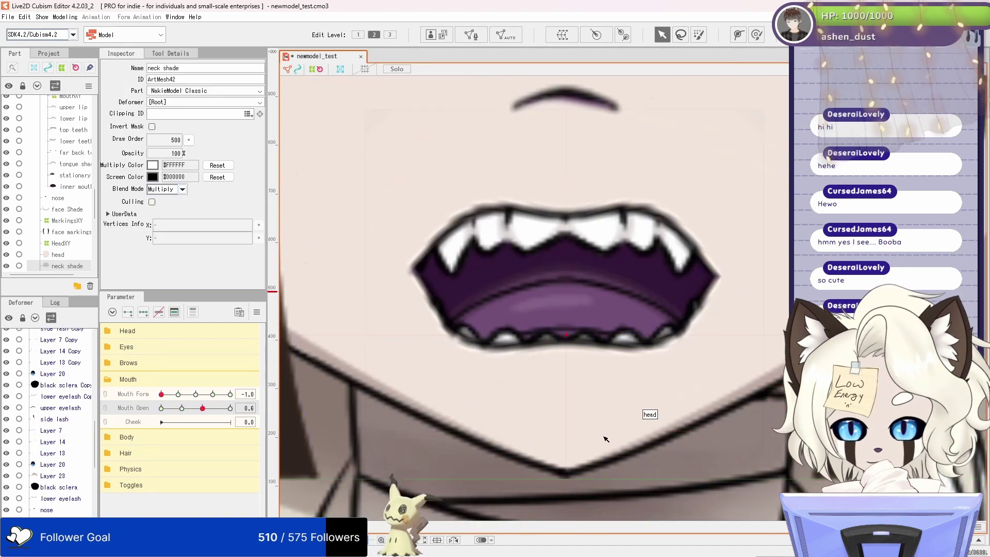
{"action": "key", "text": "b"}
{"action": "scroll", "coordinate": [619, 361], "scroll_direction": "down", "scroll_amount": 3}
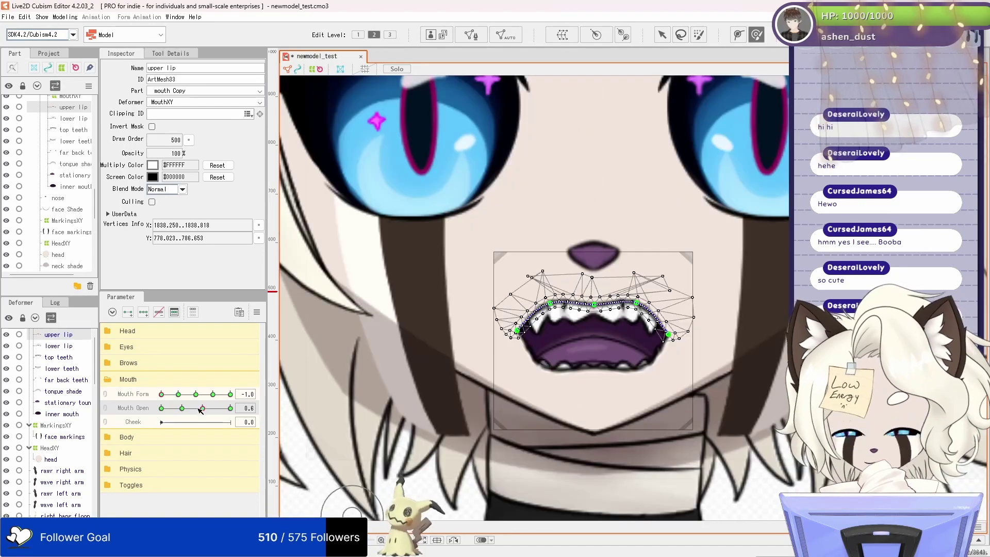
Step: Check the lower lip's mesh from Mouth Open 0.0 to 0.6 and refine its lower curve at 0.6
{"action": "left_click", "coordinate": [162, 408]}
{"action": "key", "text": "v"}
{"action": "left_click", "coordinate": [516, 369]}
{"action": "scroll", "coordinate": [516, 369], "scroll_direction": "up", "scroll_amount": 3}
{"action": "left_click", "coordinate": [176, 408]}
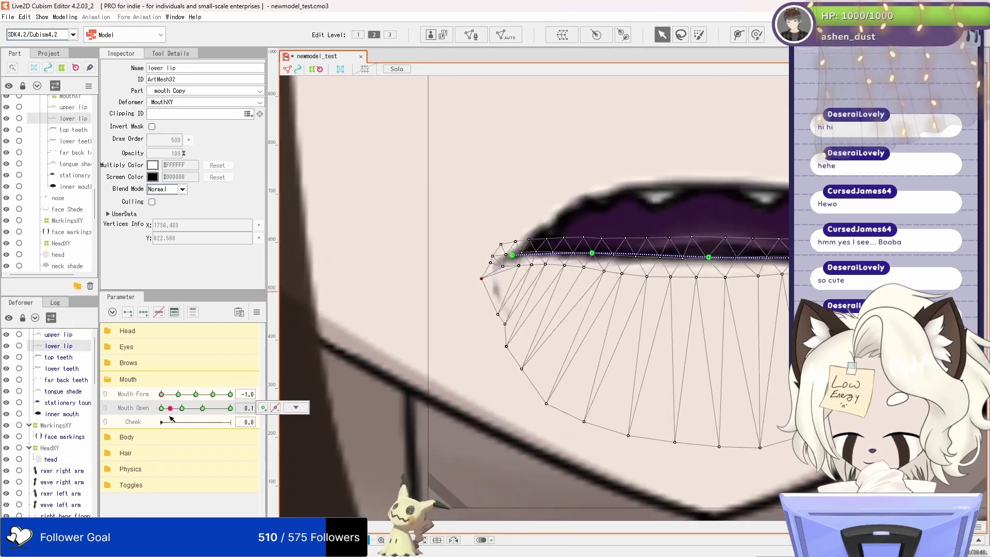
{"action": "left_click_drag", "start_coordinate": [161, 422], "coordinate": [202, 408]}
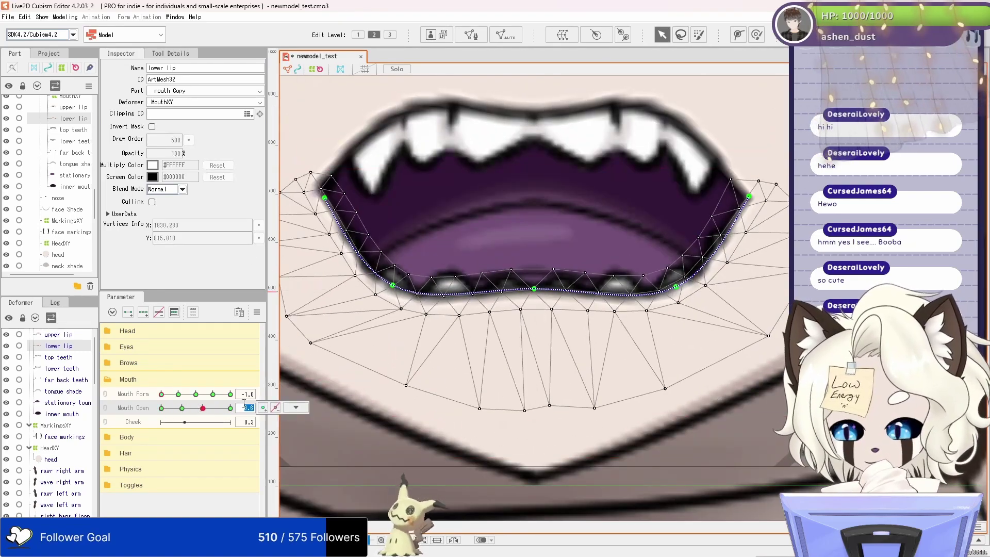
{"action": "left_click", "coordinate": [403, 203]}
{"action": "left_click_drag", "start_coordinate": [456, 266], "coordinate": [451, 259]}
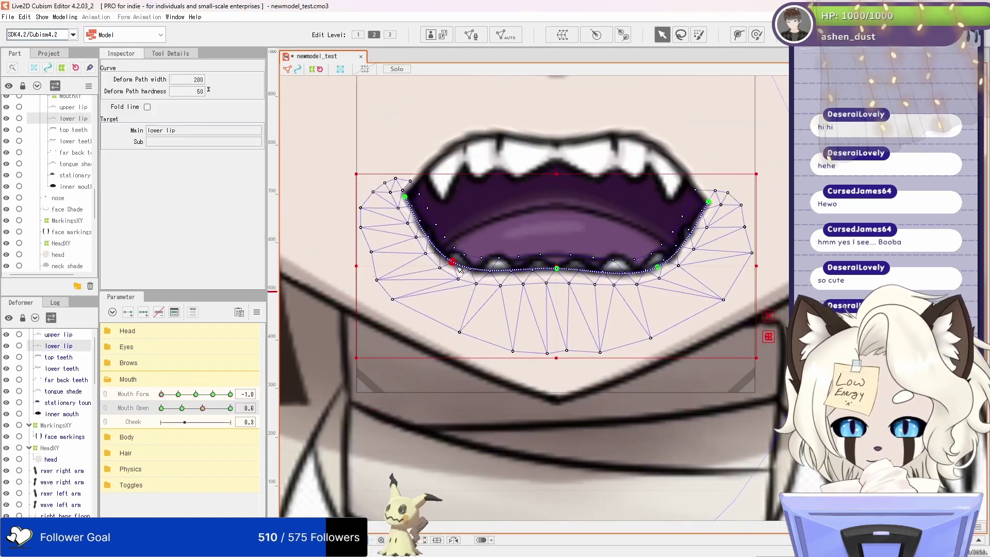
{"action": "left_click", "coordinate": [459, 267]}
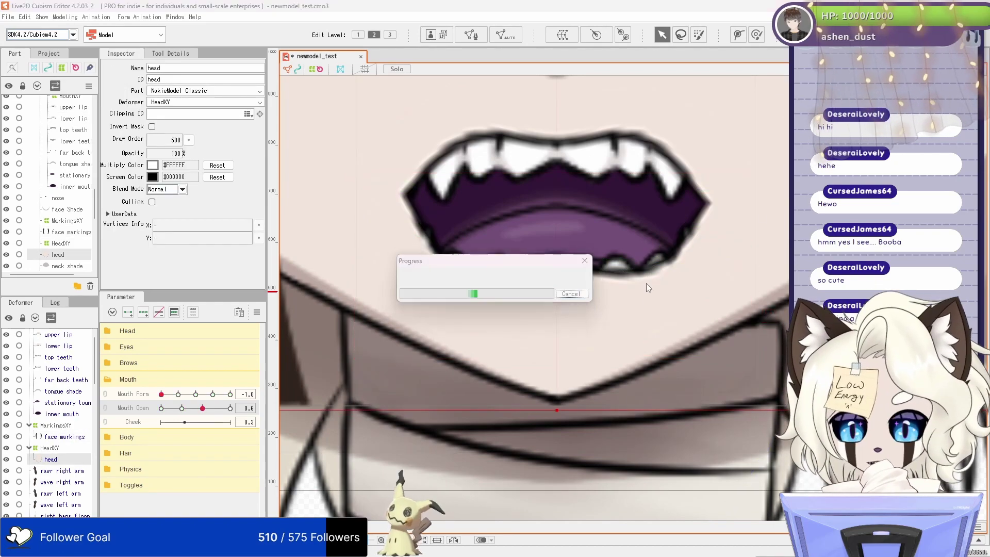
Step: Arch the upper lip over the top teeth and lower its corners at Mouth Form -1.0 and Mouth Open 1.0
{"action": "scroll", "coordinate": [648, 288], "scroll_direction": "down", "scroll_amount": 5}
{"action": "left_click", "coordinate": [546, 283]}
{"action": "scroll", "coordinate": [568, 281], "scroll_direction": "up", "scroll_amount": 5}
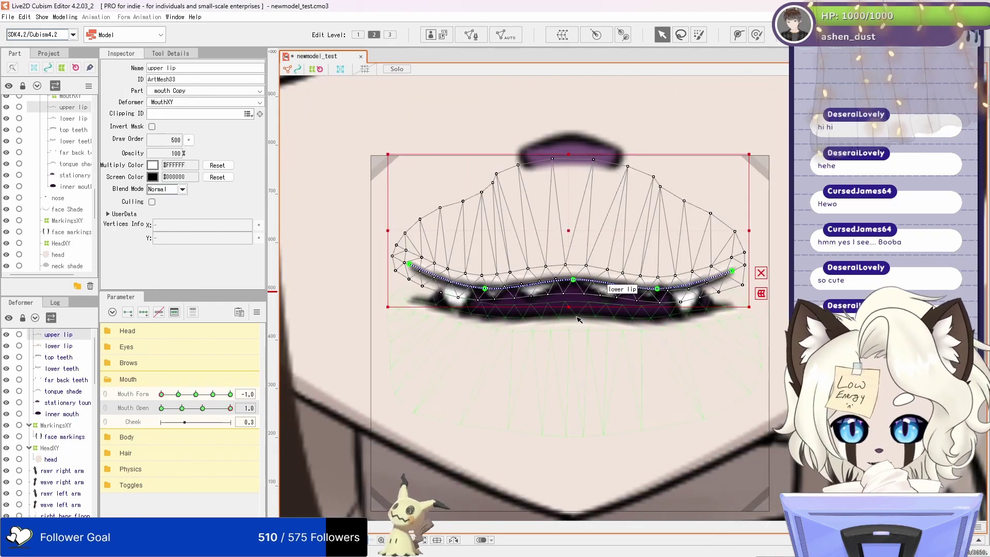
{"action": "left_click", "coordinate": [410, 297]}
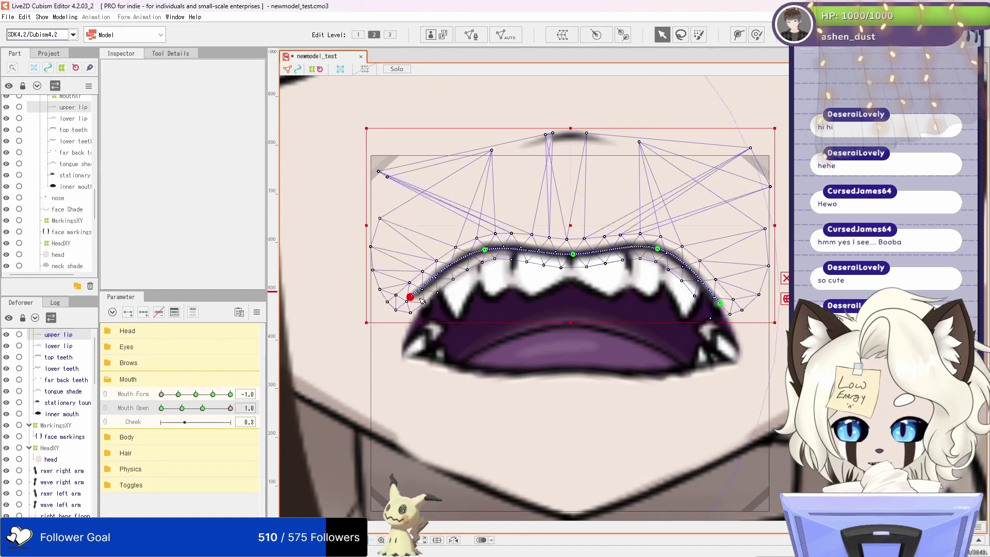
Step: Raise the lower lip's corners to meet the upper lip and round its bottom below the lower teeth at Mouth Open 1.0
{"action": "left_click", "coordinate": [717, 318]}
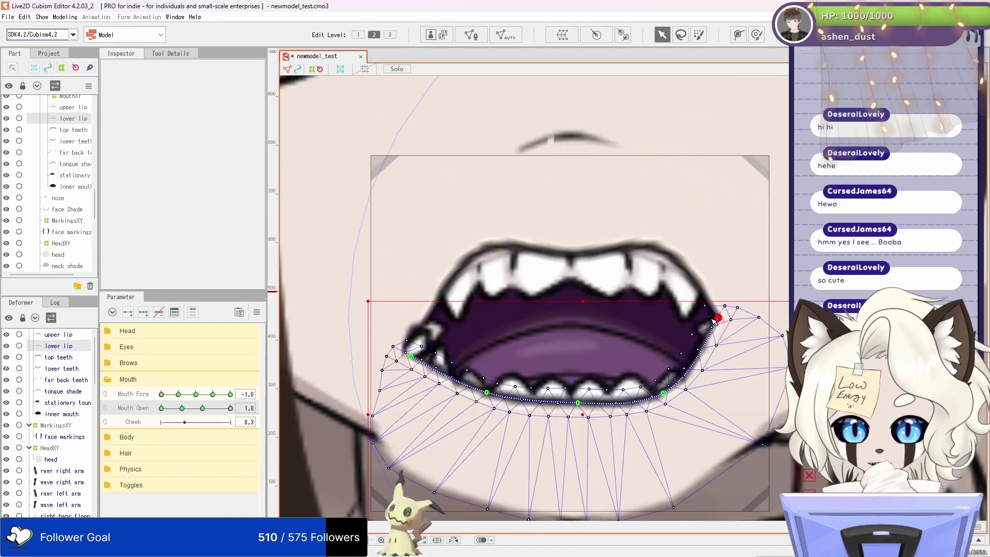
{"action": "left_click_drag", "start_coordinate": [411, 356], "coordinate": [424, 319]}
{"action": "left_click_drag", "start_coordinate": [725, 324], "coordinate": [718, 319]}
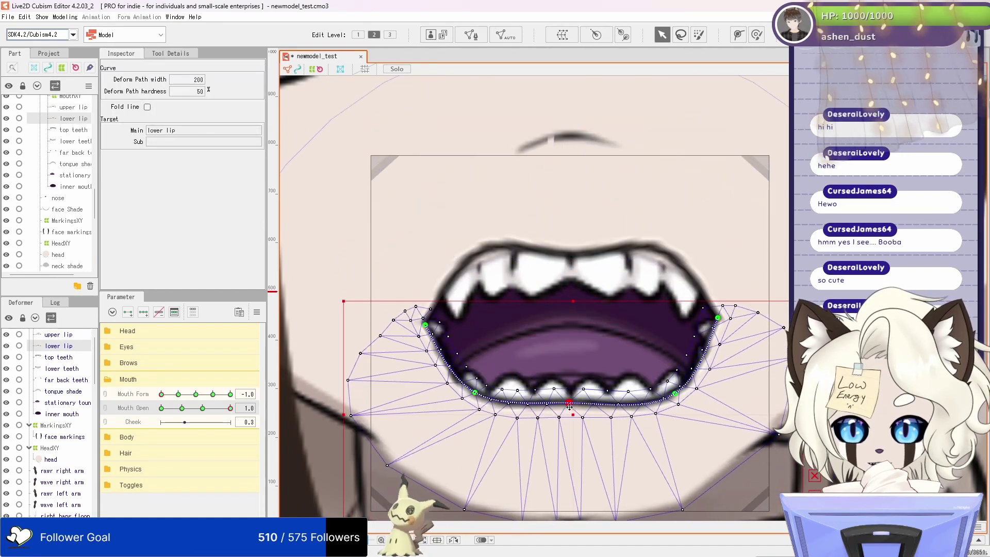
{"action": "left_click_drag", "start_coordinate": [487, 393], "coordinate": [478, 404]}
Step: Create a warp deformer named BackTeeth around the far back teeth
{"action": "left_click", "coordinate": [572, 332]}
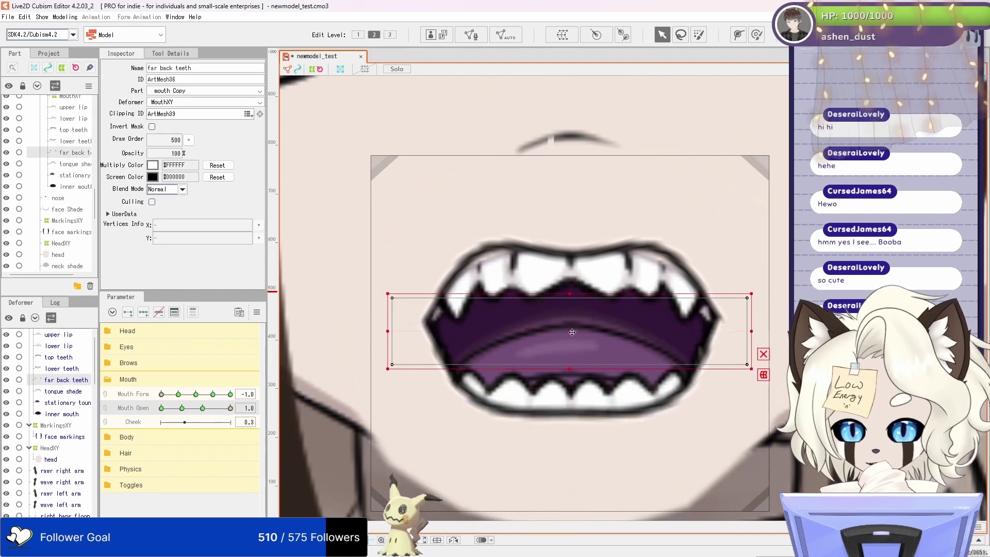
{"action": "left_click", "coordinate": [562, 35]}
{"action": "type", "text": "BackTeeth"}
{"action": "key", "text": "Return"}
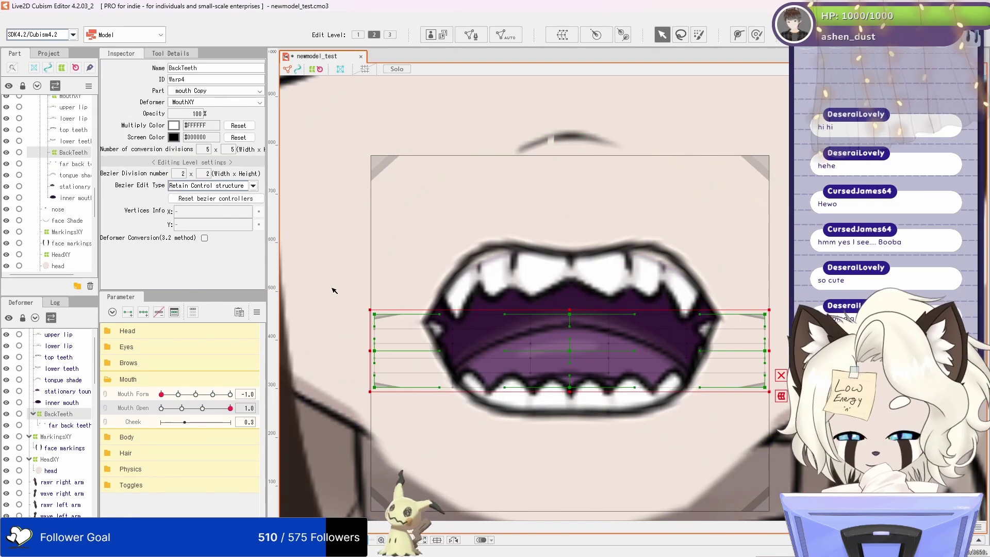
Step: Move both sides of the BackTeeth deformer inward so the back teeth sit inside the mouth corners
{"action": "left_click_drag", "start_coordinate": [392, 307], "coordinate": [441, 356]}
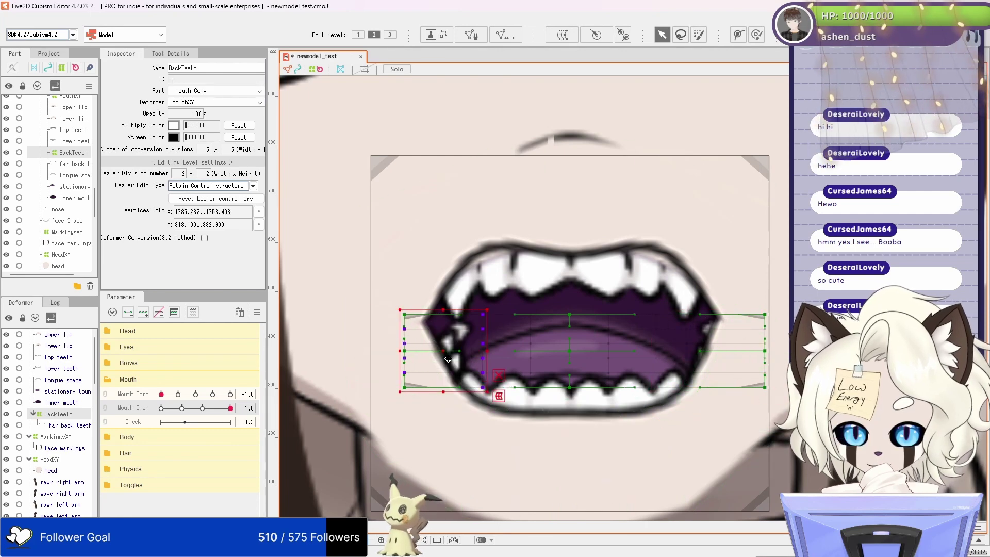
{"action": "left_click", "coordinate": [702, 352]}
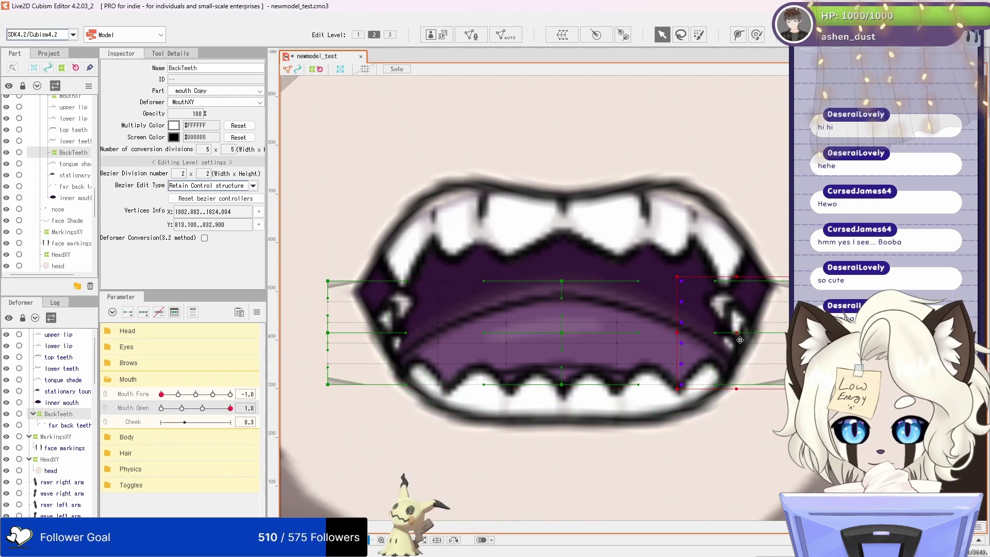
{"action": "left_click", "coordinate": [304, 361]}
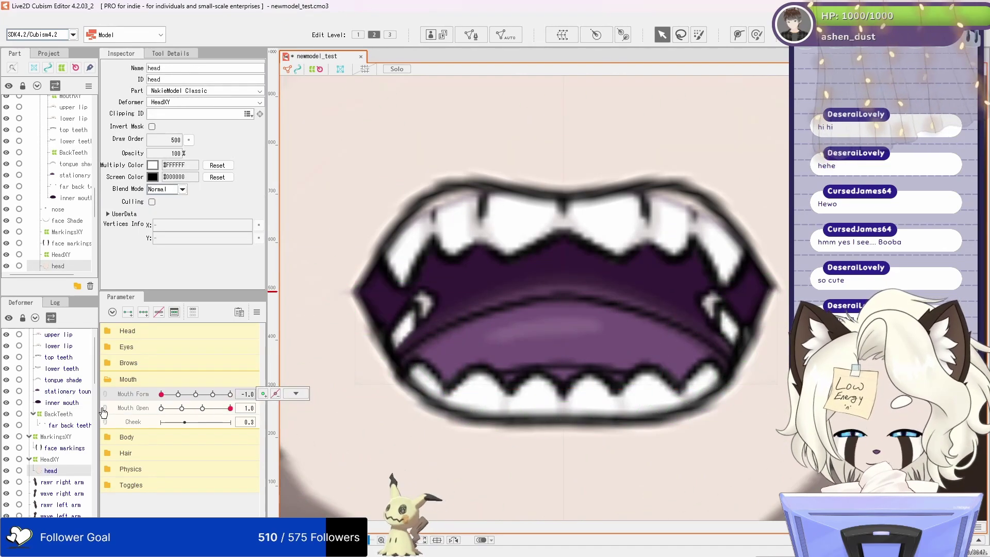
Step: Key the BackTeeth deformer at Mouth Open 0.0, 0.3, 0.6 and 1.0, placing it lower at 0.3 and 0.6
{"action": "left_click", "coordinate": [59, 414]}
{"action": "left_click", "coordinate": [70, 425]}
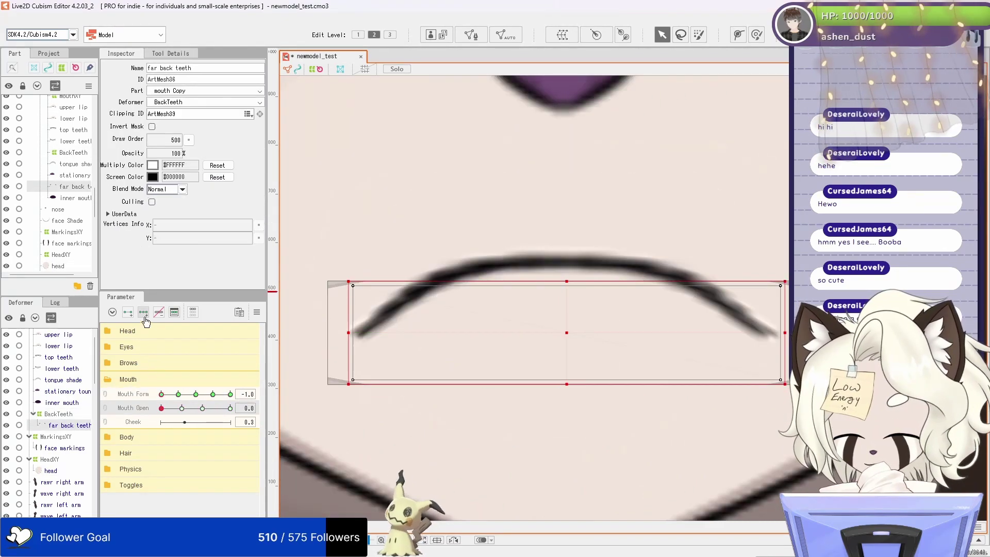
{"action": "key", "text": "Up"}
{"action": "left_click", "coordinate": [242, 408]}
{"action": "scroll", "coordinate": [242, 408], "scroll_direction": "up", "scroll_amount": 3}
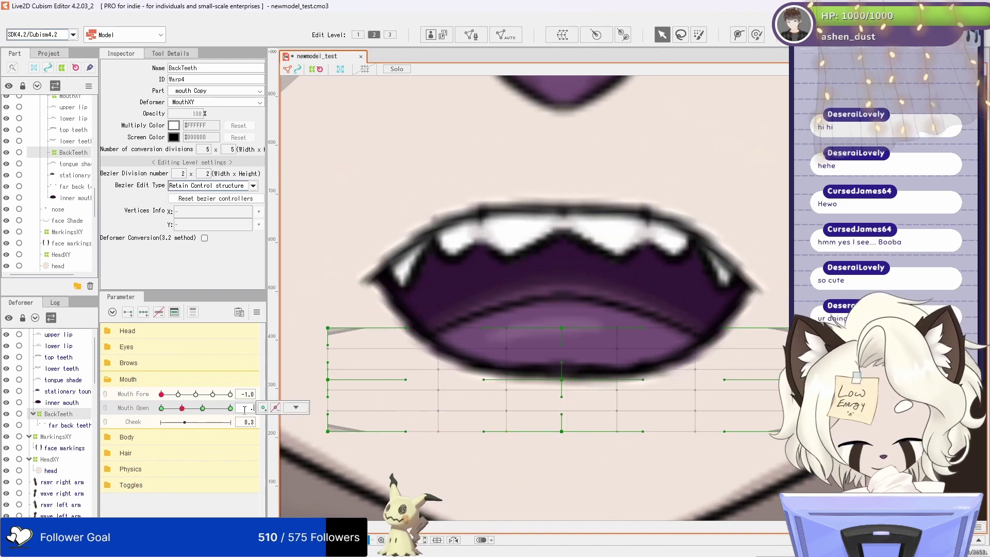
{"action": "scroll", "coordinate": [245, 409], "scroll_direction": "up", "scroll_amount": 3}
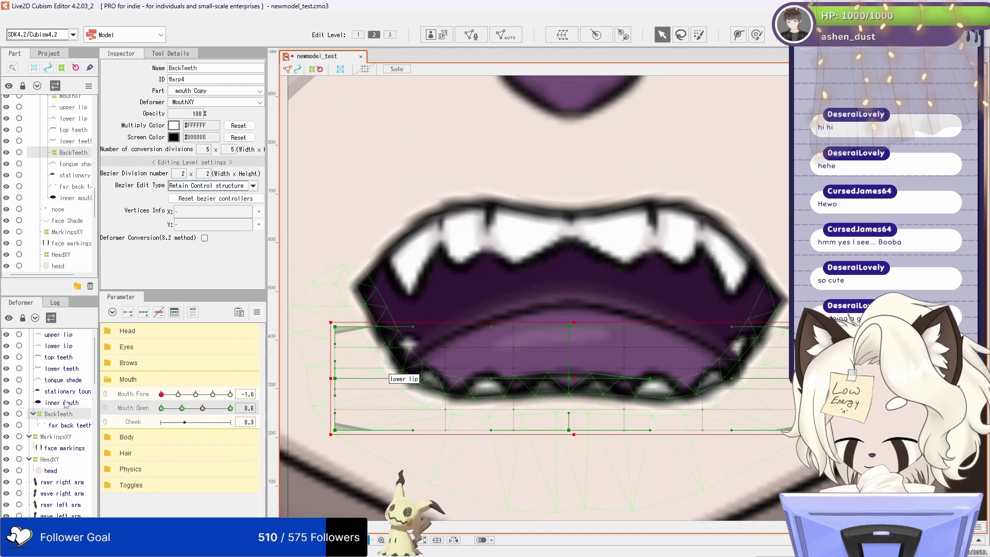
Step: Generate automatic meshes for the lower teeth, using the Standard preset, and for Layer 9 of the bow
{"action": "left_click", "coordinate": [58, 368]}
{"action": "key", "text": "ctrl+shift+a"}
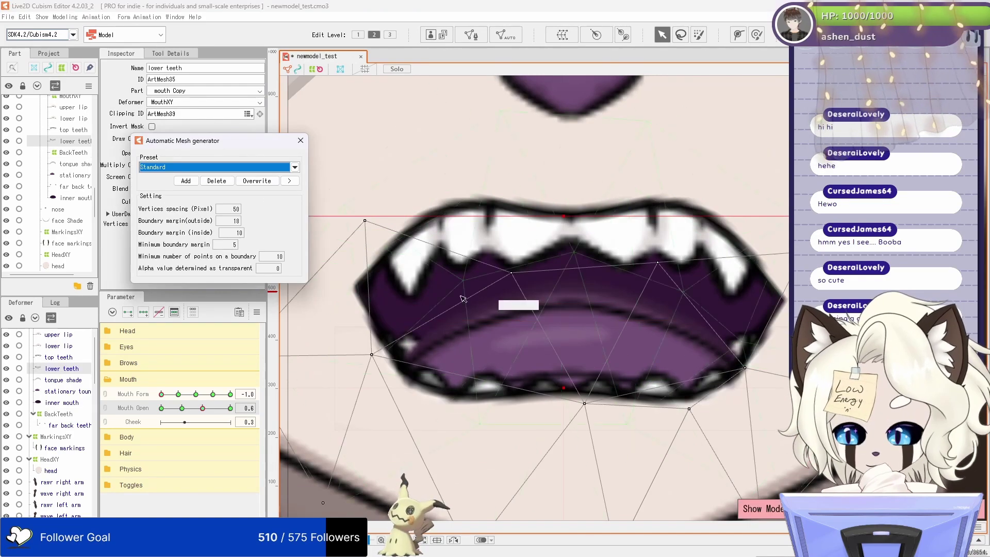
{"action": "left_click", "coordinate": [68, 437]}
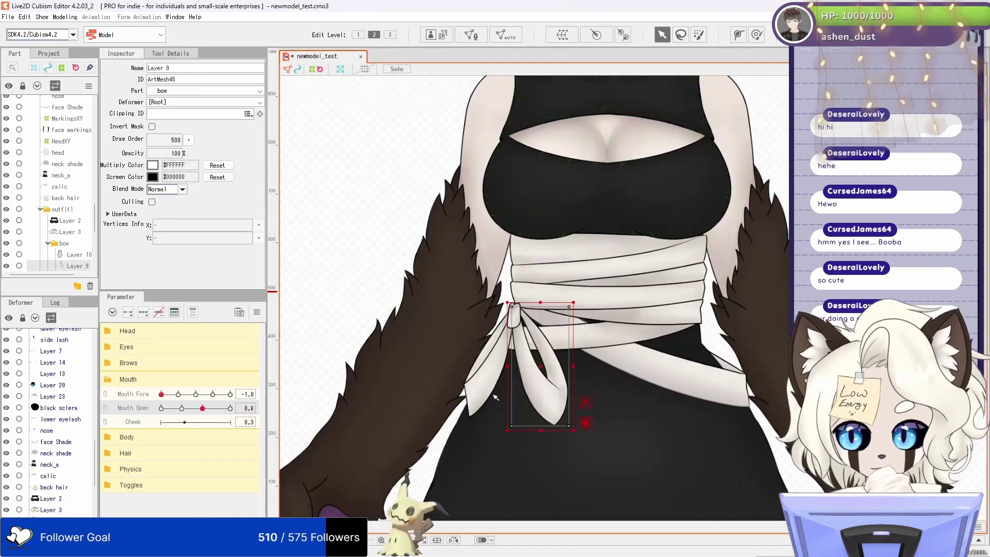
{"action": "key", "text": "ctrl+shift+a"}
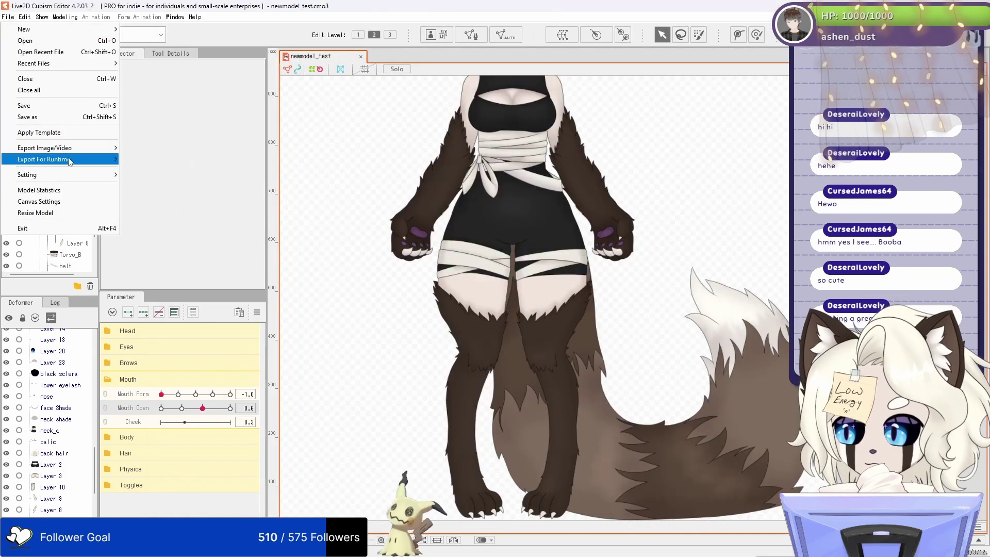
Step: Export the full model's files for runtime use
{"action": "left_click", "coordinate": [44, 159]}
{"action": "key", "text": "Return"}
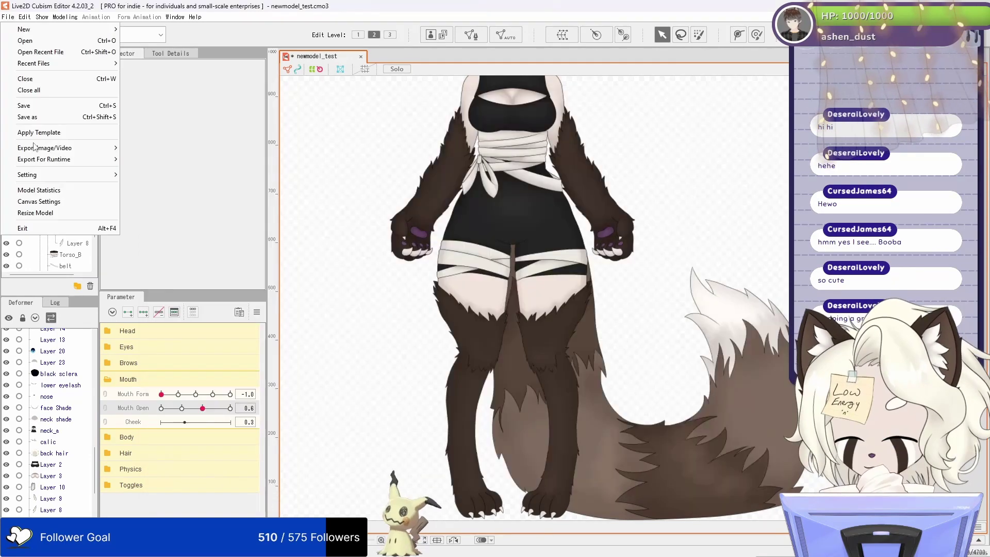
{"action": "left_click", "coordinate": [44, 159]}
{"action": "key", "text": "Return"}
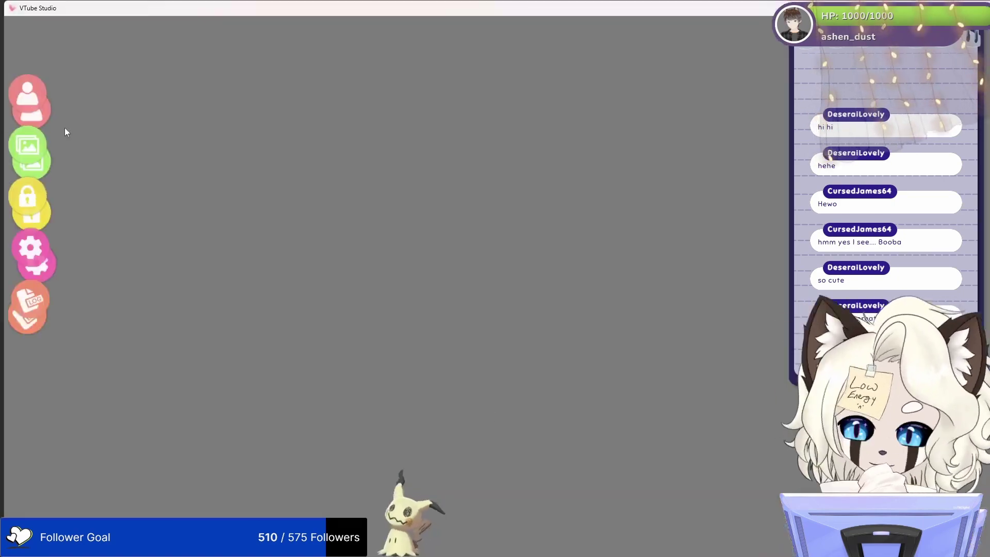
Step: Switch to VTube Studio, load the exported model, look through its tracking parameters and check its face close up
{"action": "left_click", "coordinate": [27, 93]}
{"action": "left_click", "coordinate": [674, 474]}
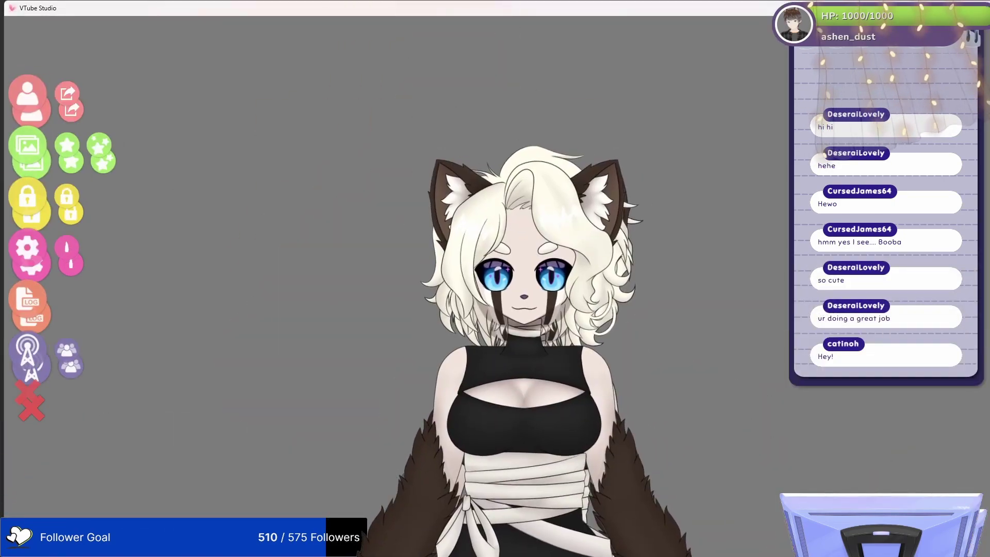
{"action": "left_click", "coordinate": [28, 248]}
{"action": "scroll", "coordinate": [784, 310], "scroll_direction": "down", "scroll_amount": 10}
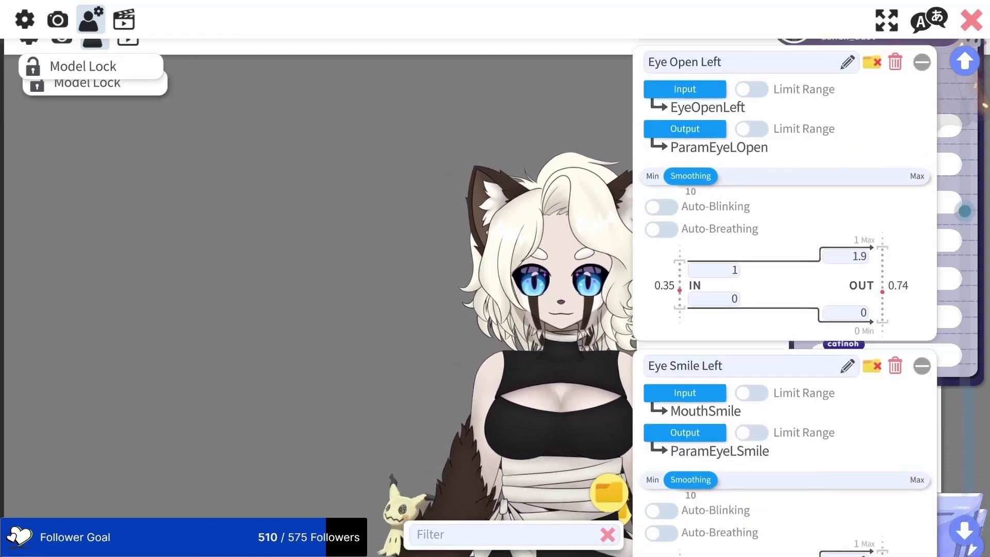
{"action": "scroll", "coordinate": [784, 309], "scroll_direction": "up", "scroll_amount": 10}
{"action": "scroll", "coordinate": [784, 309], "scroll_direction": "down", "scroll_amount": 15}
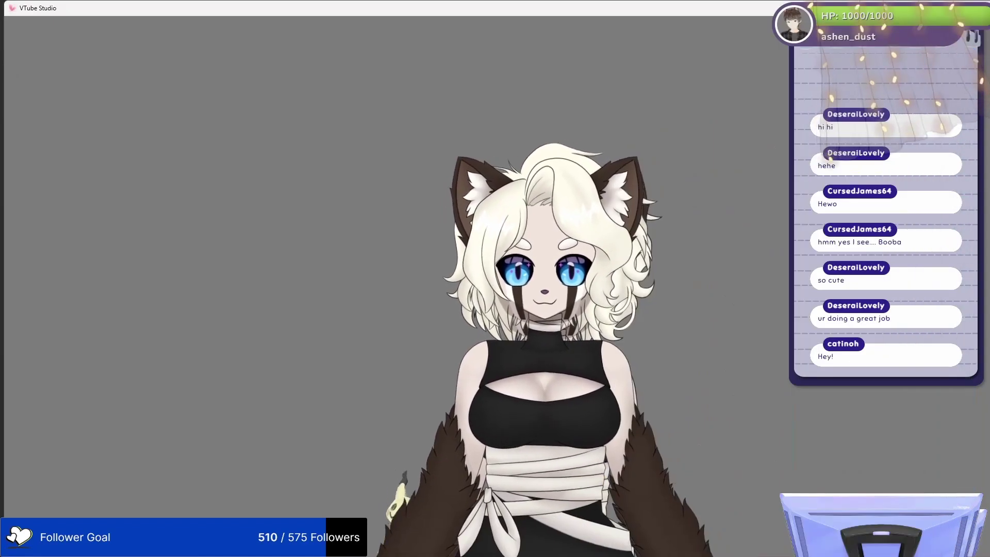
{"action": "scroll", "coordinate": [516, 258], "scroll_direction": "up", "scroll_amount": 5}
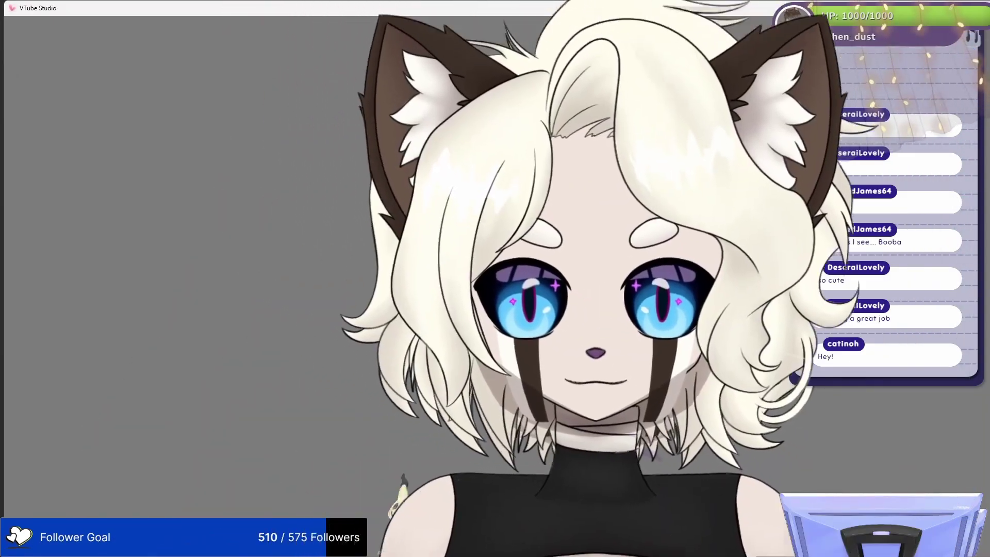
{"action": "left_click", "coordinate": [480, 460]}
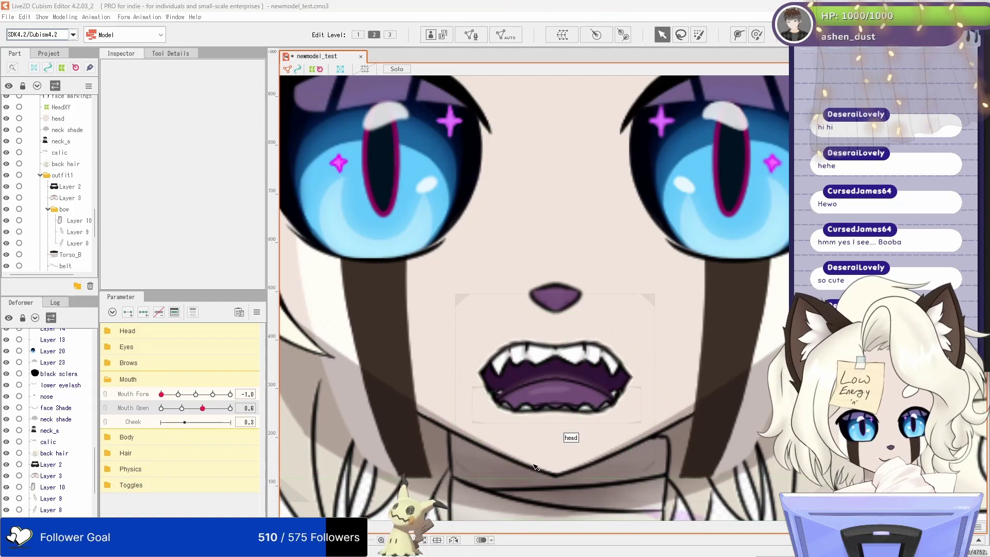
Step: Examine the lower teeth across the Mouth Open range with Mouth Form at -1.0
{"action": "left_click", "coordinate": [555, 405]}
{"action": "scroll", "coordinate": [555, 413], "scroll_direction": "up", "scroll_amount": 2}
{"action": "scroll", "coordinate": [561, 270], "scroll_direction": "down", "scroll_amount": 2}
{"action": "left_click", "coordinate": [201, 407]}
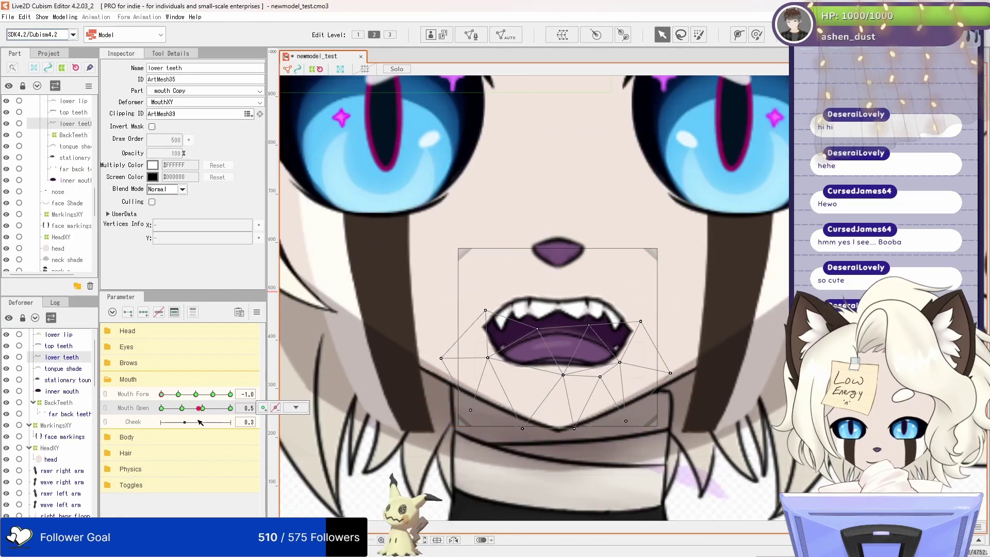
{"action": "scroll", "coordinate": [561, 380], "scroll_direction": "up", "scroll_amount": 3}
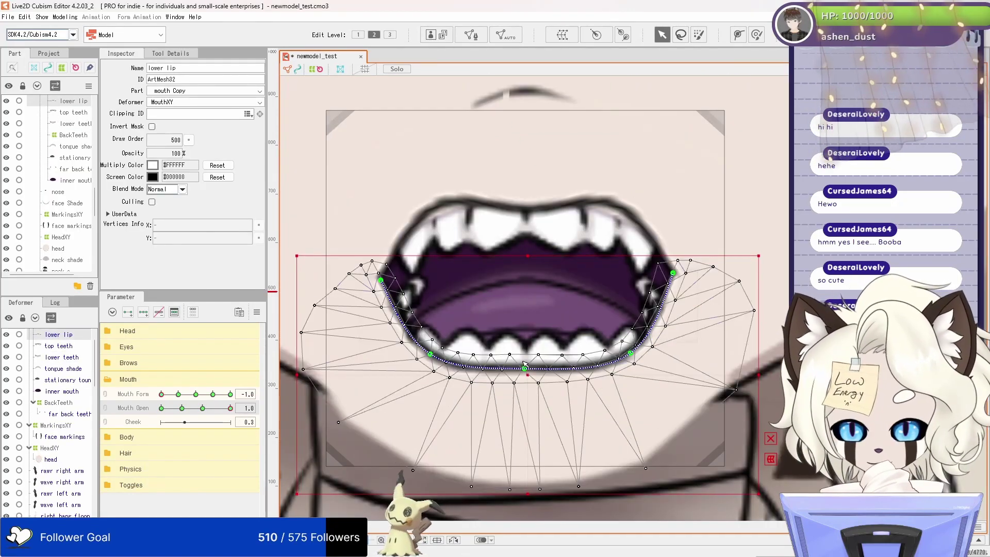
Step: Try scaling down the top teeth at Mouth Form -1.0 and Mouth Open 1.0
{"action": "left_click", "coordinate": [520, 354]}
{"action": "left_click", "coordinate": [58, 345]}
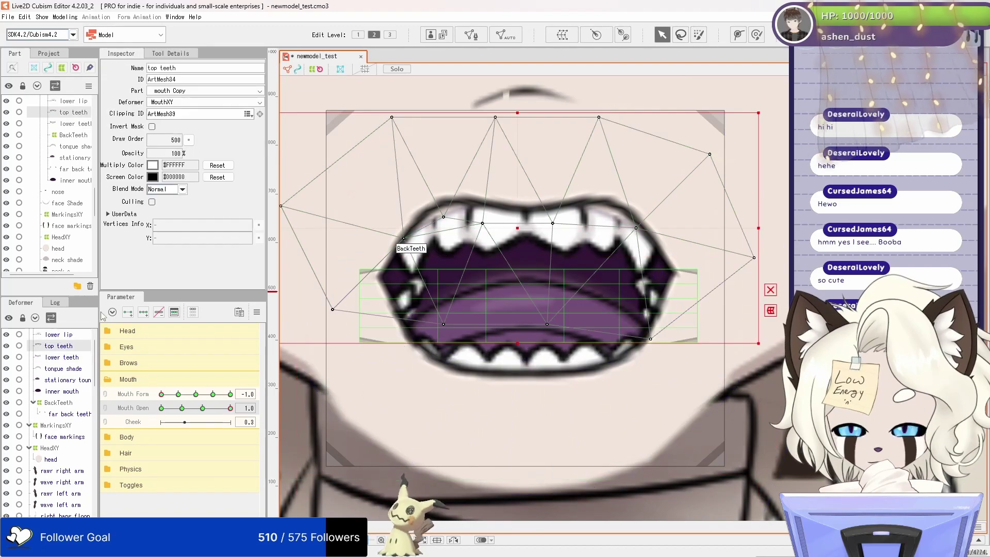
{"action": "left_click", "coordinate": [52, 393]}
{"action": "left_click", "coordinate": [57, 348]}
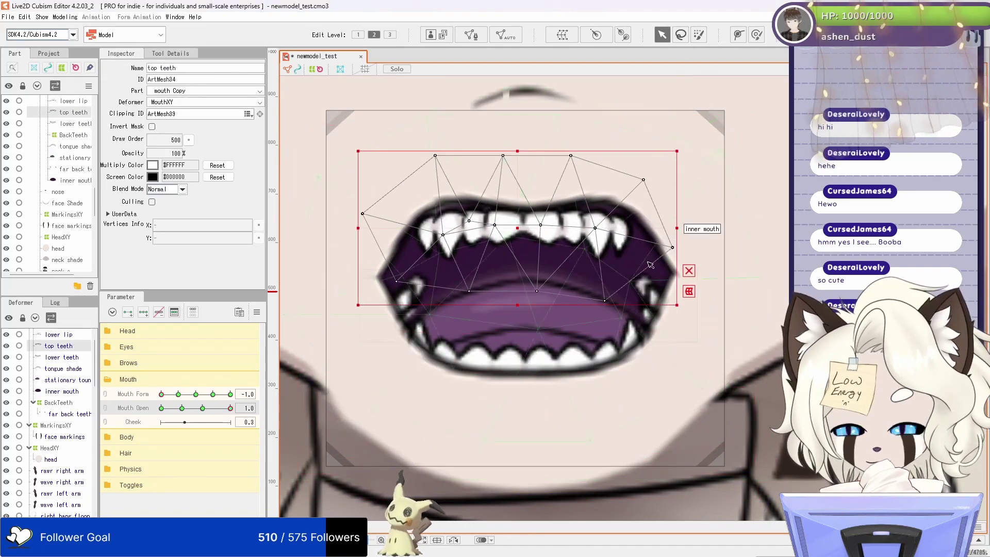
{"action": "left_click", "coordinate": [61, 391]}
{"action": "left_click", "coordinate": [59, 345]}
{"action": "left_click", "coordinate": [159, 312]}
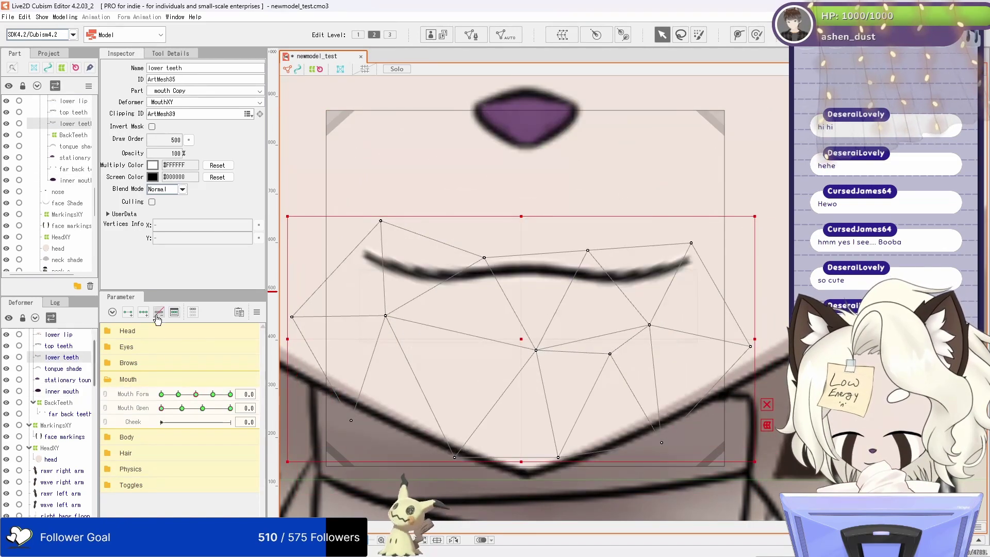
Step: Examine the inner mouth and top teeth meshes at Mouth Form -1.0 and Mouth Open 1.0, and undo the last change
{"action": "left_click", "coordinate": [161, 394]}
{"action": "left_click", "coordinate": [61, 391]}
{"action": "key", "text": "b"}
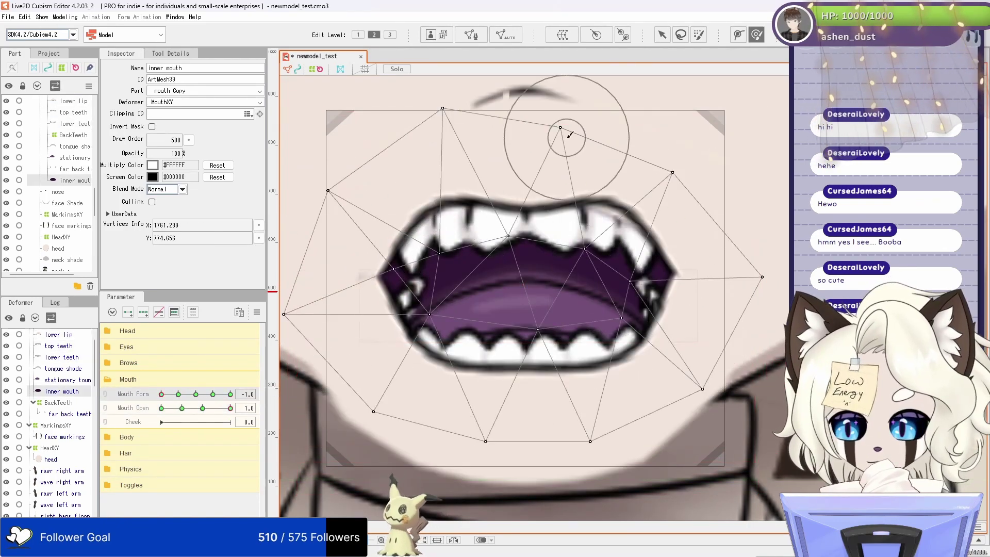
{"action": "key", "text": "v"}
{"action": "left_click", "coordinate": [575, 262]}
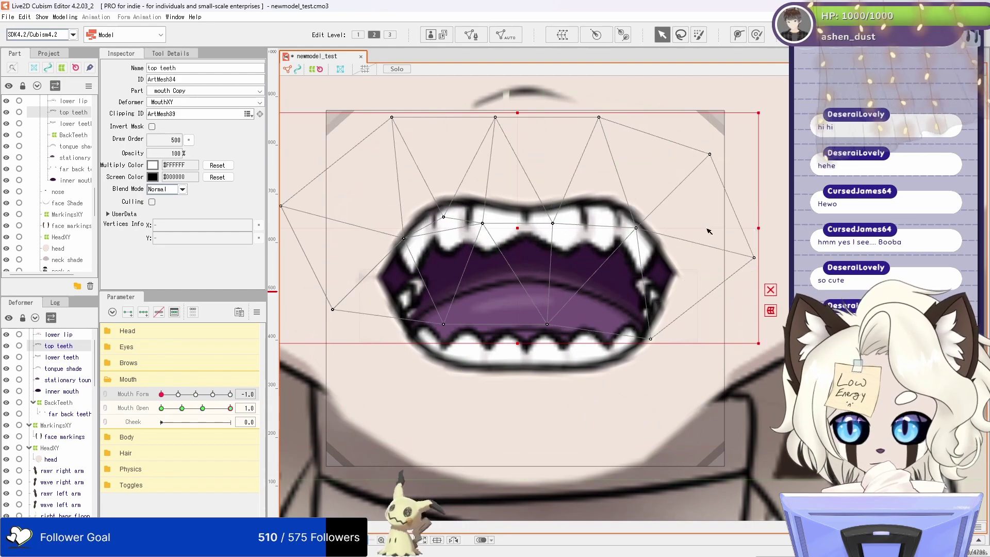
{"action": "left_click_drag", "start_coordinate": [742, 233], "coordinate": [578, 336]}
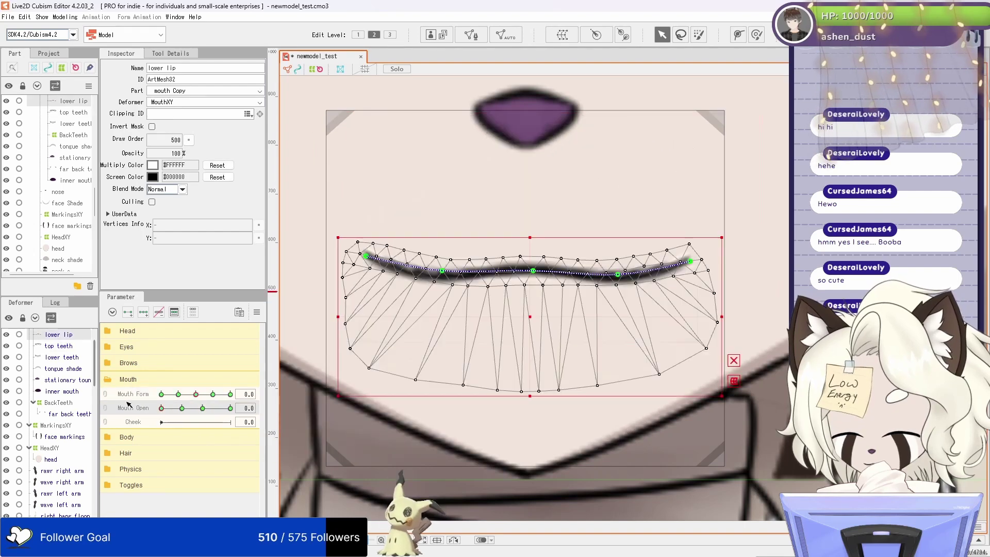
{"action": "key", "text": "ctrl+z"}
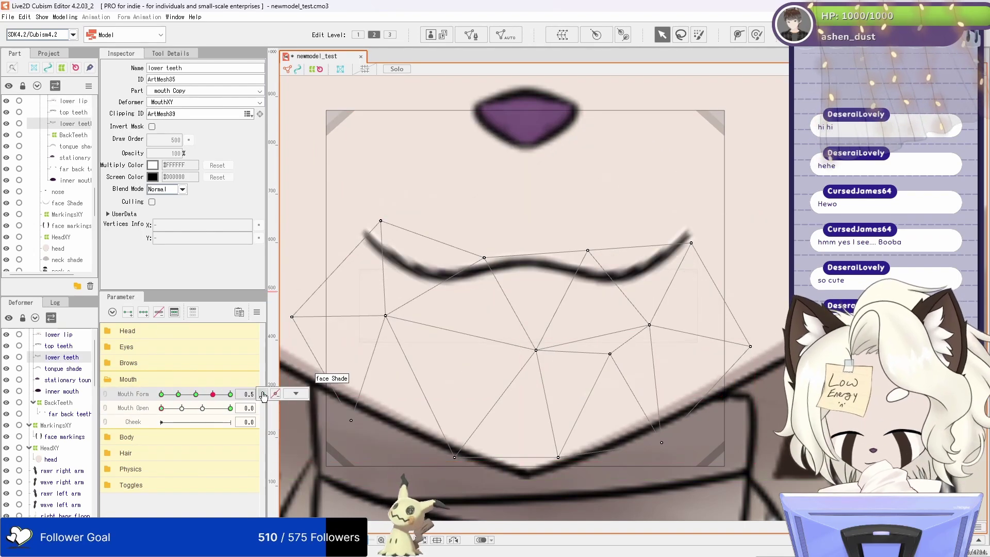
Step: Move the lower teeth slightly down at Mouth Form -1.0 and Mouth Open 1.0, undoing the unwanted adjustments
{"action": "left_click", "coordinate": [52, 346]}
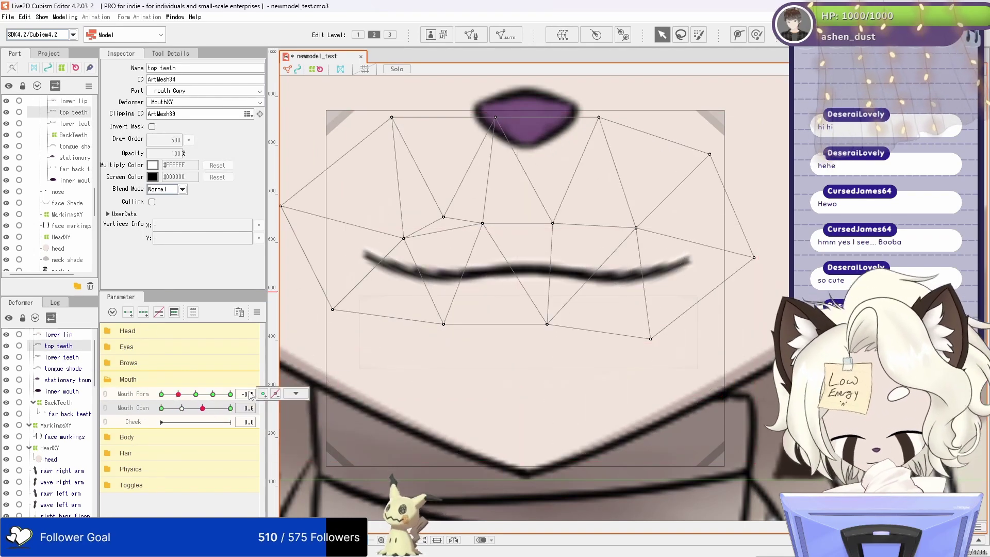
{"action": "left_click_drag", "start_coordinate": [250, 409], "coordinate": [221, 408]}
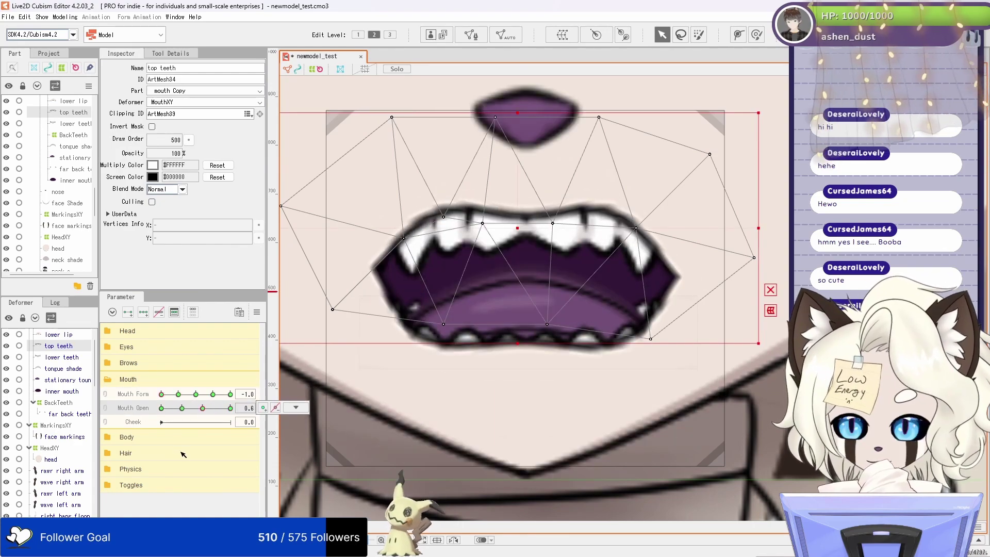
{"action": "key", "text": "ctrl+z"}
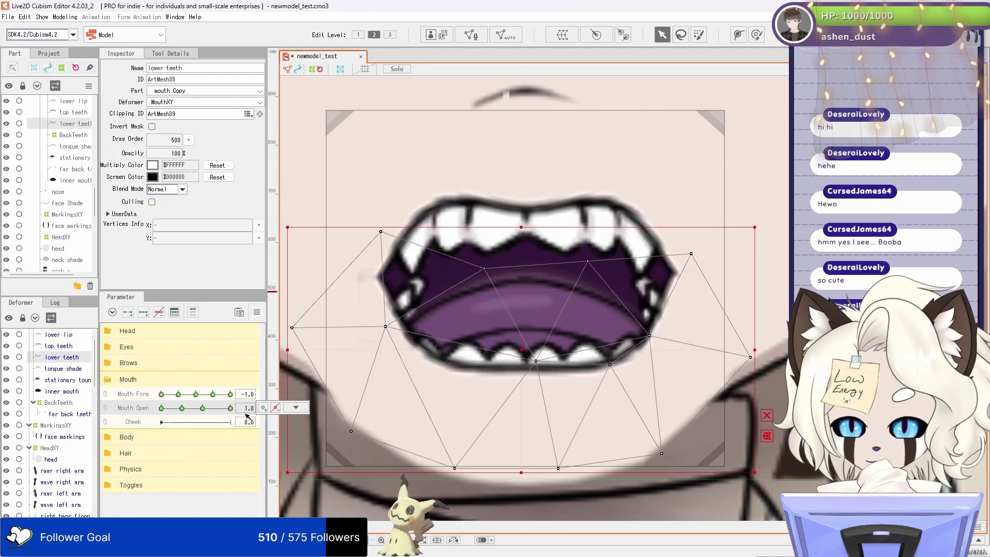
{"action": "key", "text": "ctrl+z"}
{"action": "key", "text": "ctrl+z"}
{"action": "key", "text": "ctrl+z"}
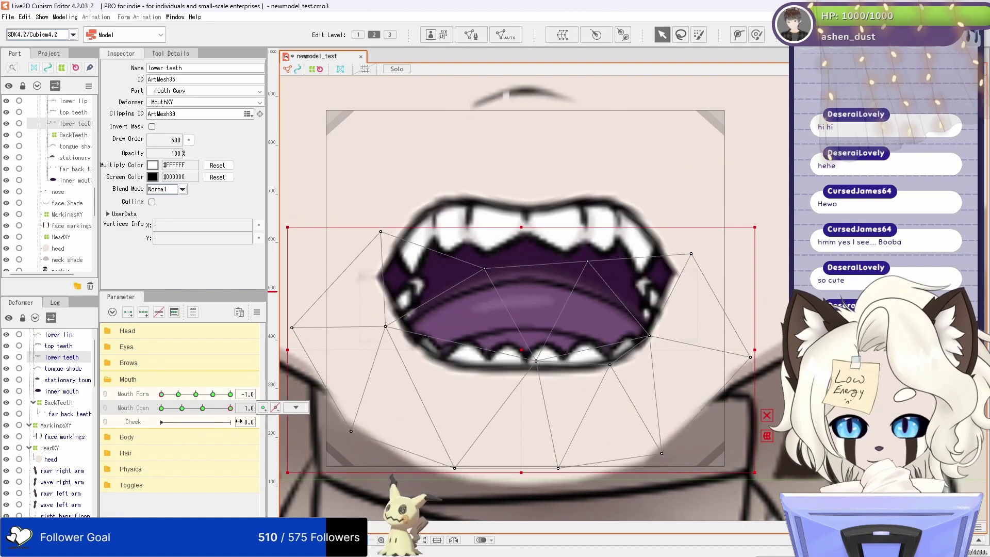
Step: Brush the outer mesh points of the lower and upper lips toward the mouth, off the chin and nose, at Mouth Form -1.0 and Mouth Open 1.0
{"action": "mouse_move", "coordinate": [732, 407]}
{"action": "left_mouse_down"}
{"action": "mouse_move", "coordinate": [454, 449]}
{"action": "mouse_move", "coordinate": [309, 495]}
{"action": "left_mouse_up"}
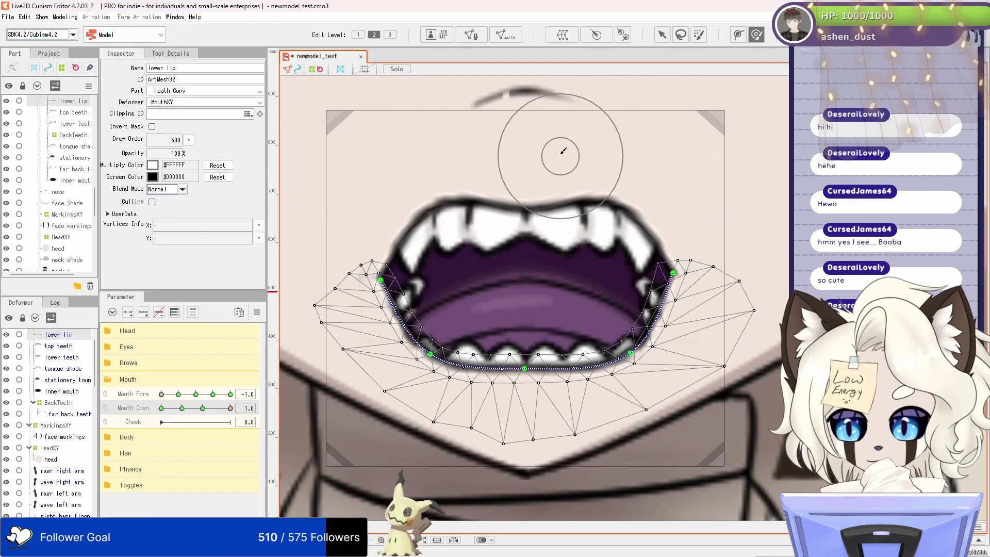
{"action": "key", "text": "ctrl+z"}
{"action": "left_click_drag", "start_coordinate": [504, 121], "coordinate": [551, 133]}
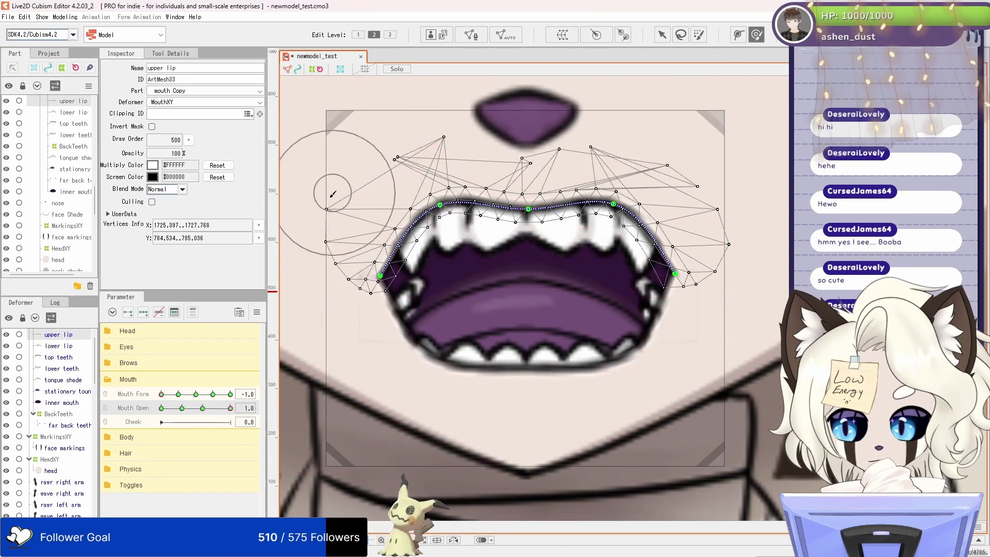
{"action": "scroll", "coordinate": [533, 296], "scroll_direction": "down", "scroll_amount": 5}
{"action": "key", "text": "v"}
{"action": "scroll", "coordinate": [534, 297], "scroll_direction": "up", "scroll_amount": 2}
{"action": "left_click", "coordinate": [722, 206]}
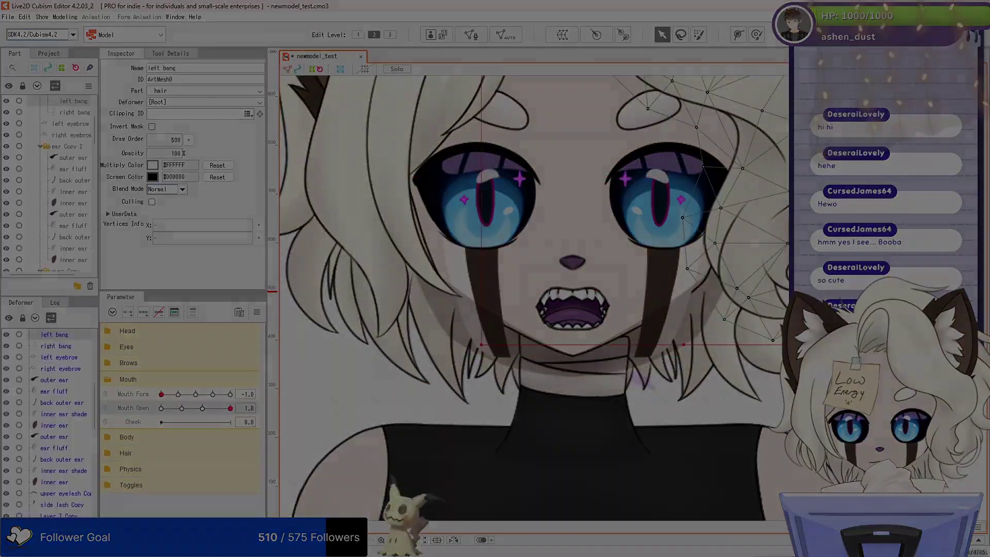